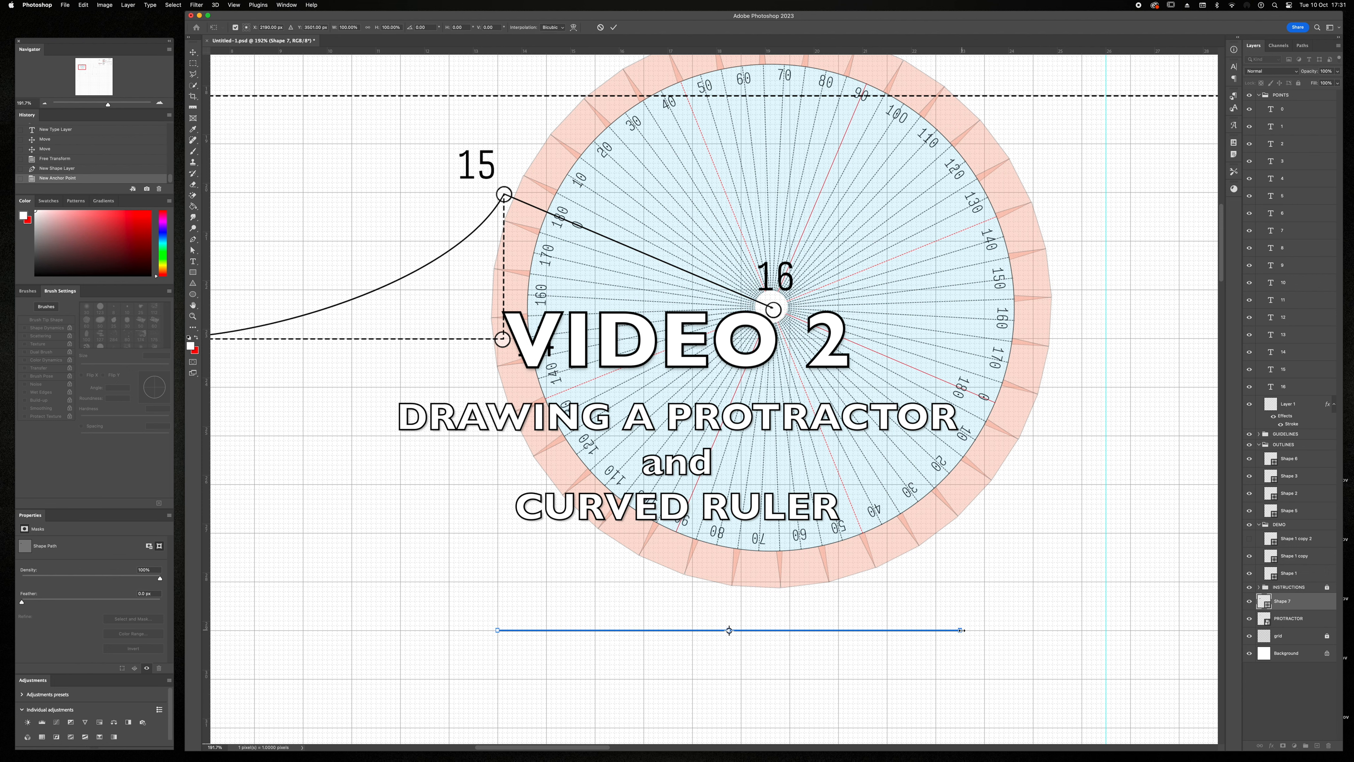
Step: Rotate and move the new line so it runs from point 16 along the protractor's 90 mark, and place the label 17 at its lower end
drag(778, 669, 607, 432)
mouse_move(557, 393)
mouse_down()
mouse_move(773, 309)
mouse_move(586, 589)
mouse_move(624, 587)
mouse_up()
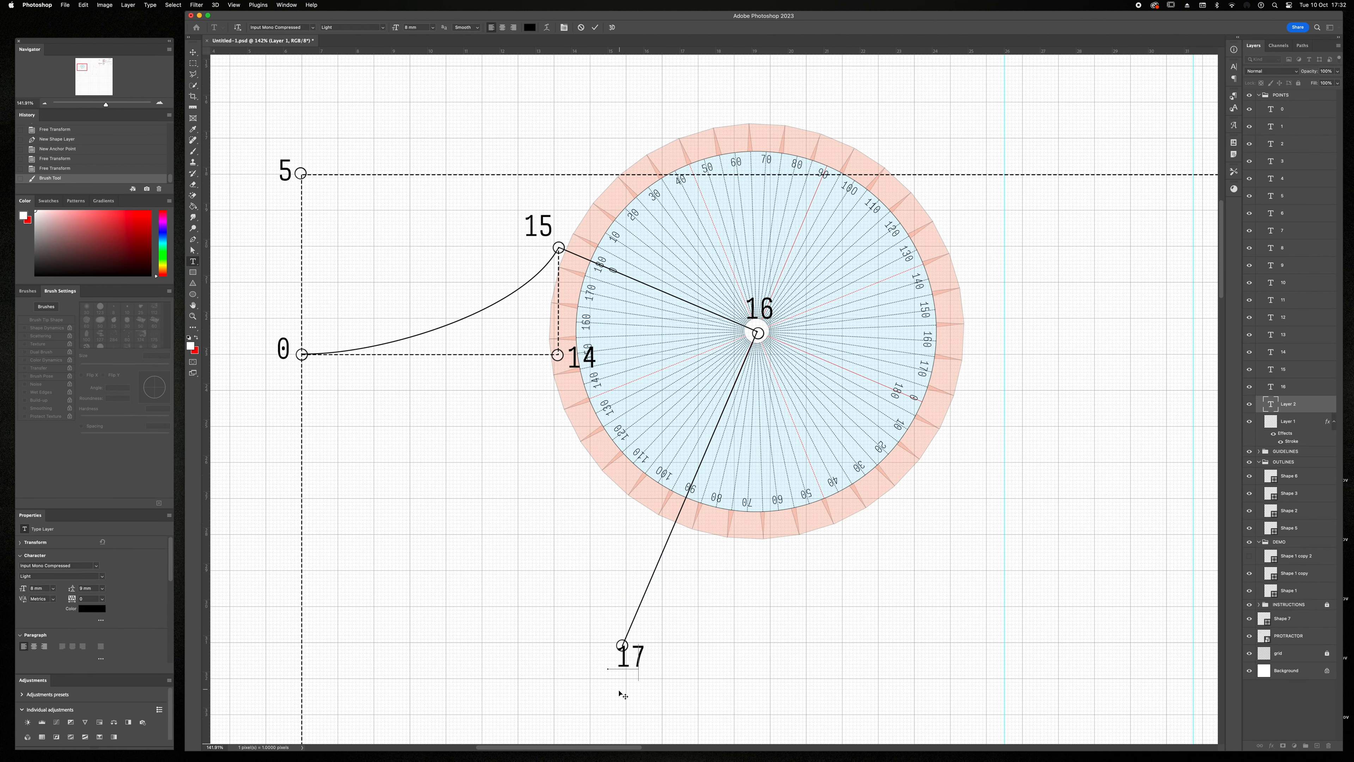
drag(620, 692, 617, 705)
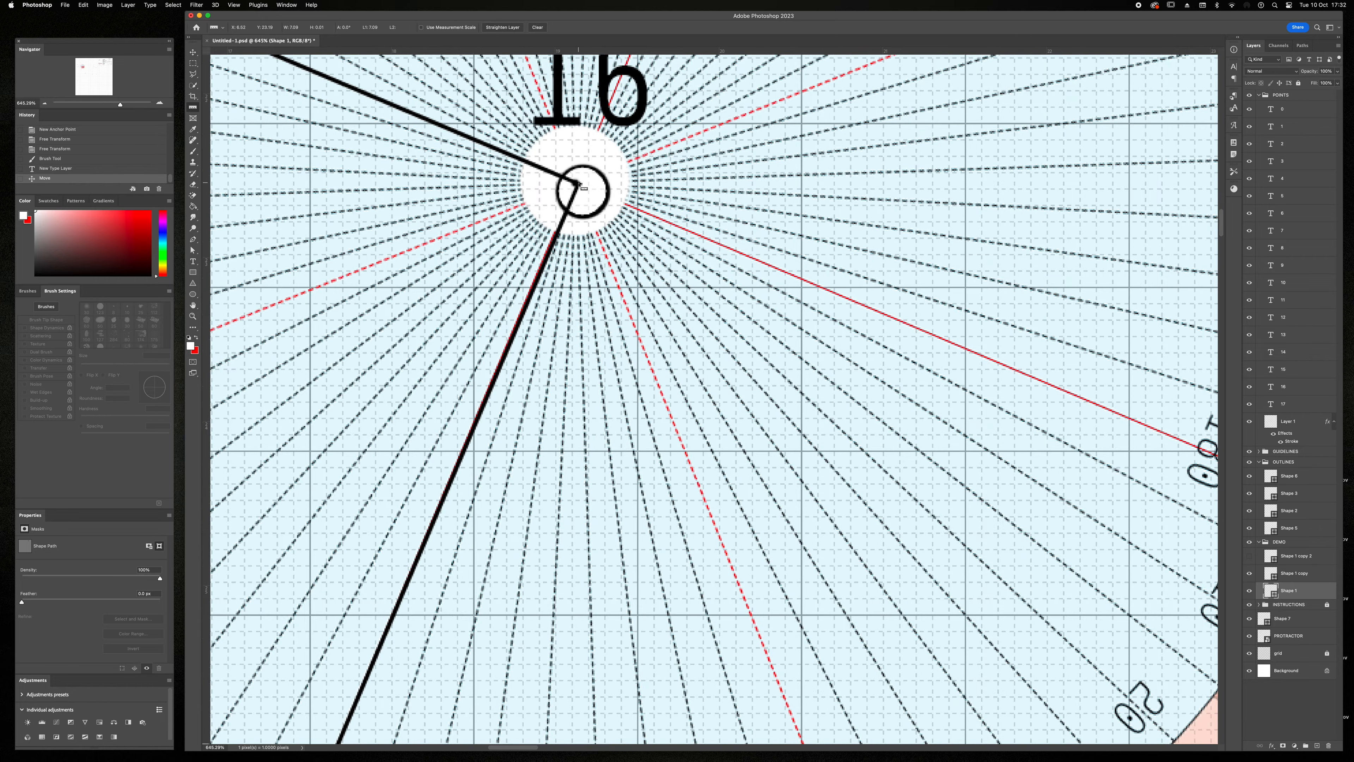
Step: Measure horizontally from point 16 and draw a dashed guideline from that point across and then straight down
drag(579, 184, 744, 186)
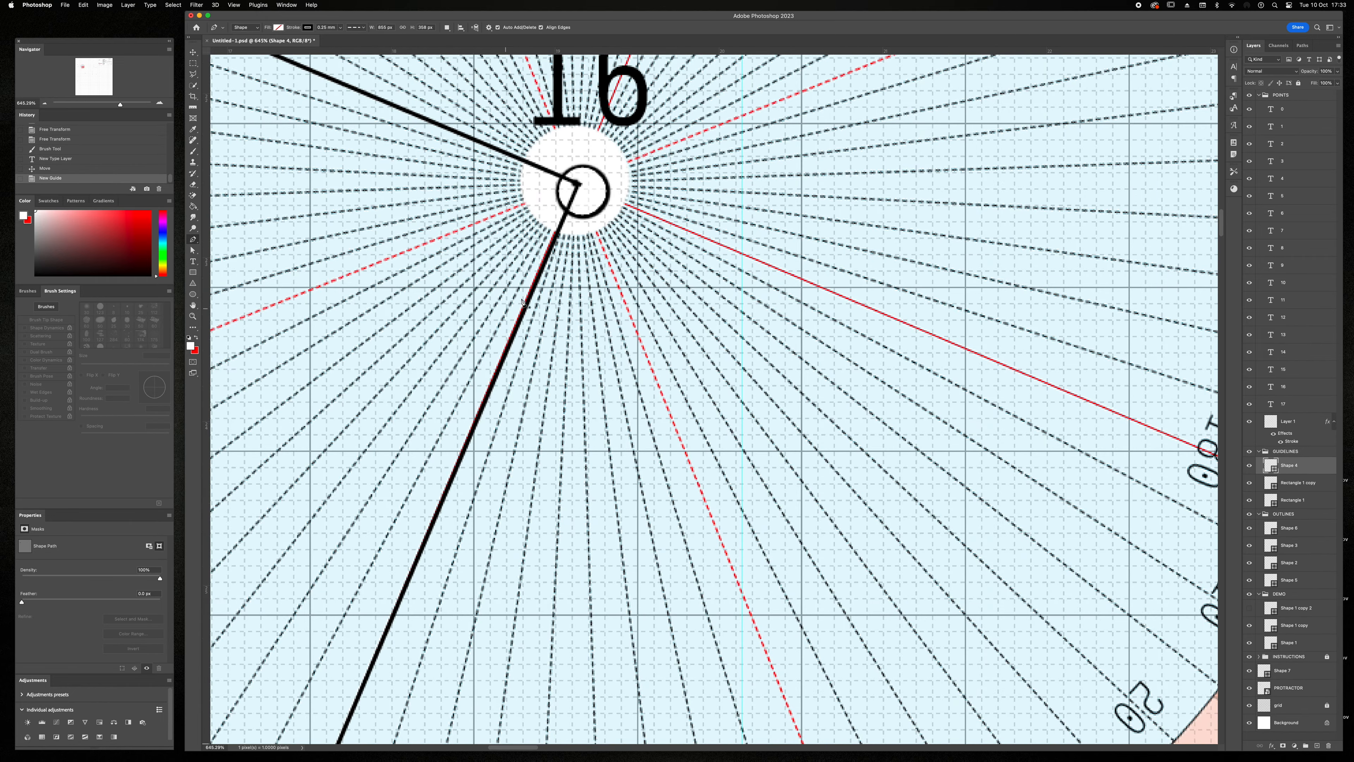
click(744, 183)
click(745, 633)
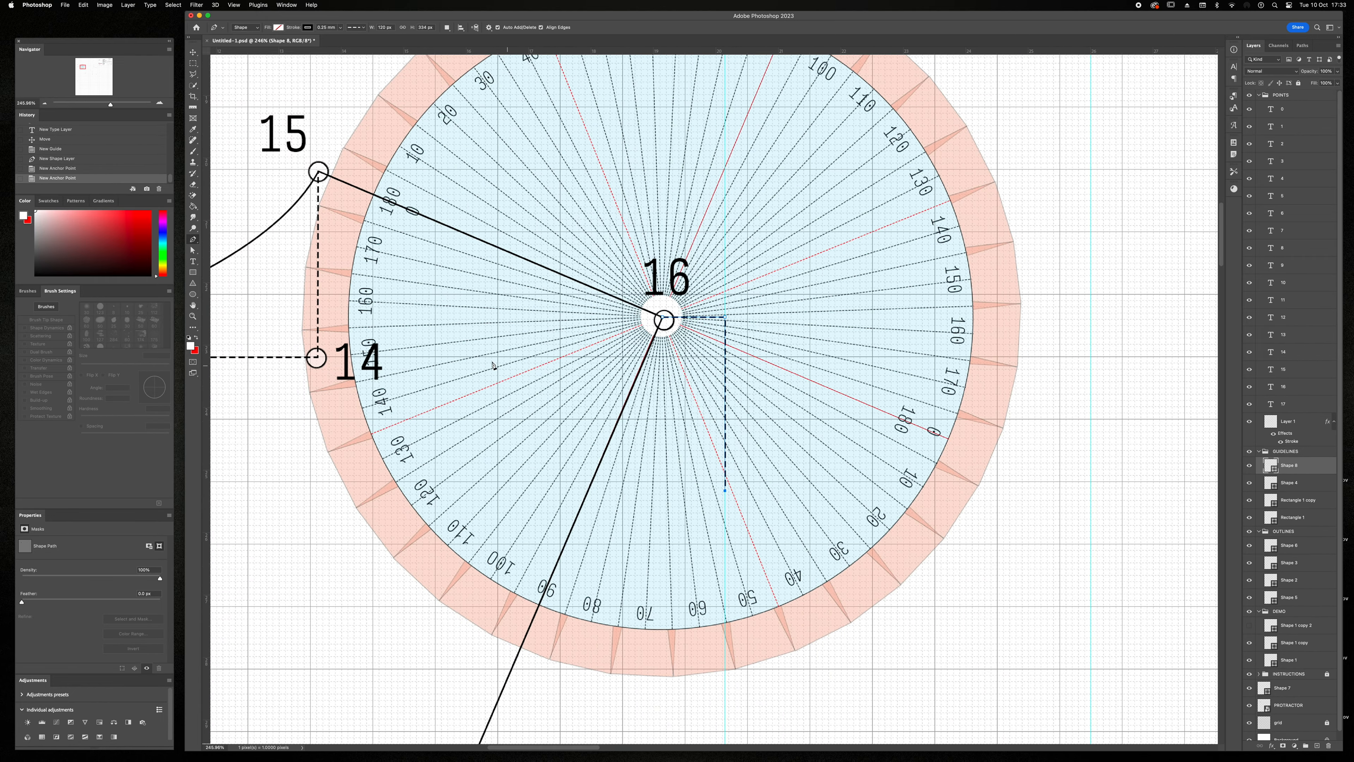
Step: Mark the dashed guideline's corner and lower end with circles on Layer 1 and label them 18 and 19
click(1289, 421)
click(725, 319)
click(726, 490)
key(t)
click(747, 287)
text(18)
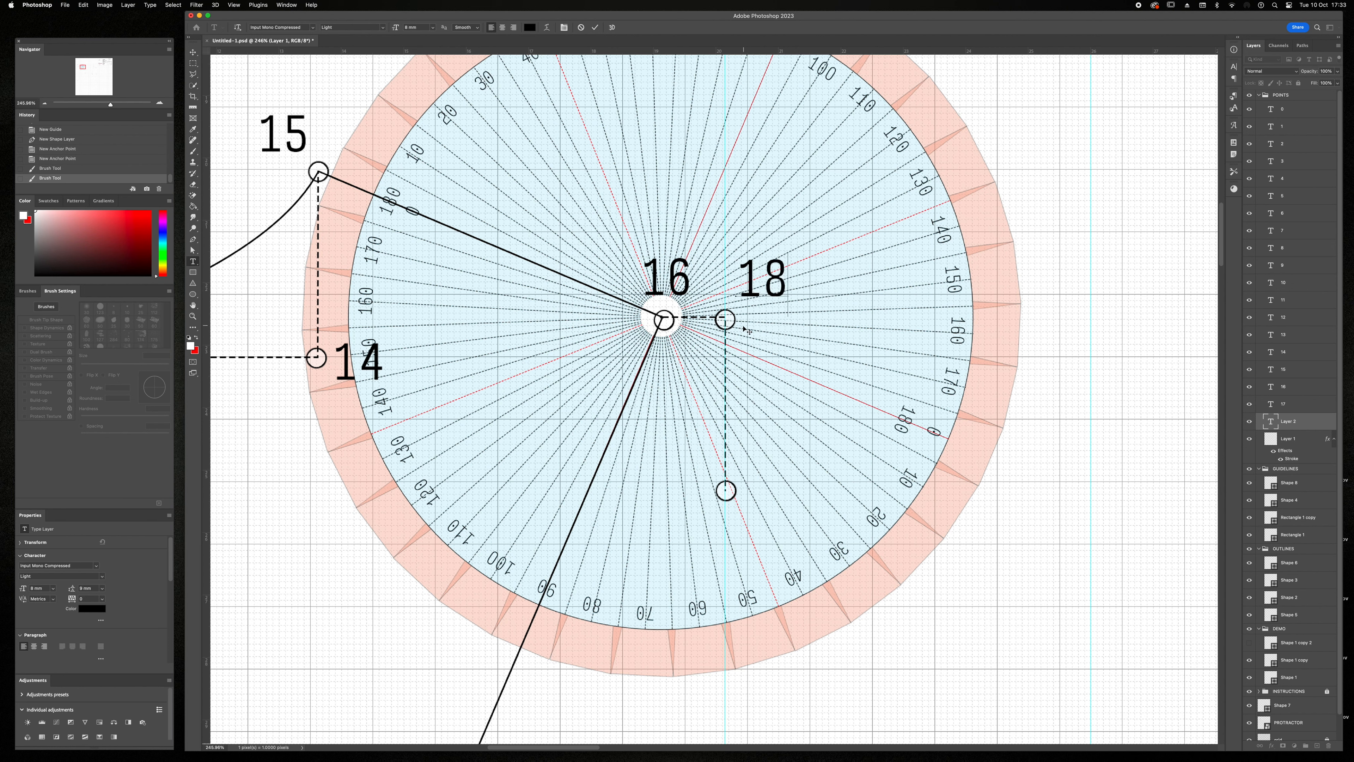
click(744, 506)
text(19)
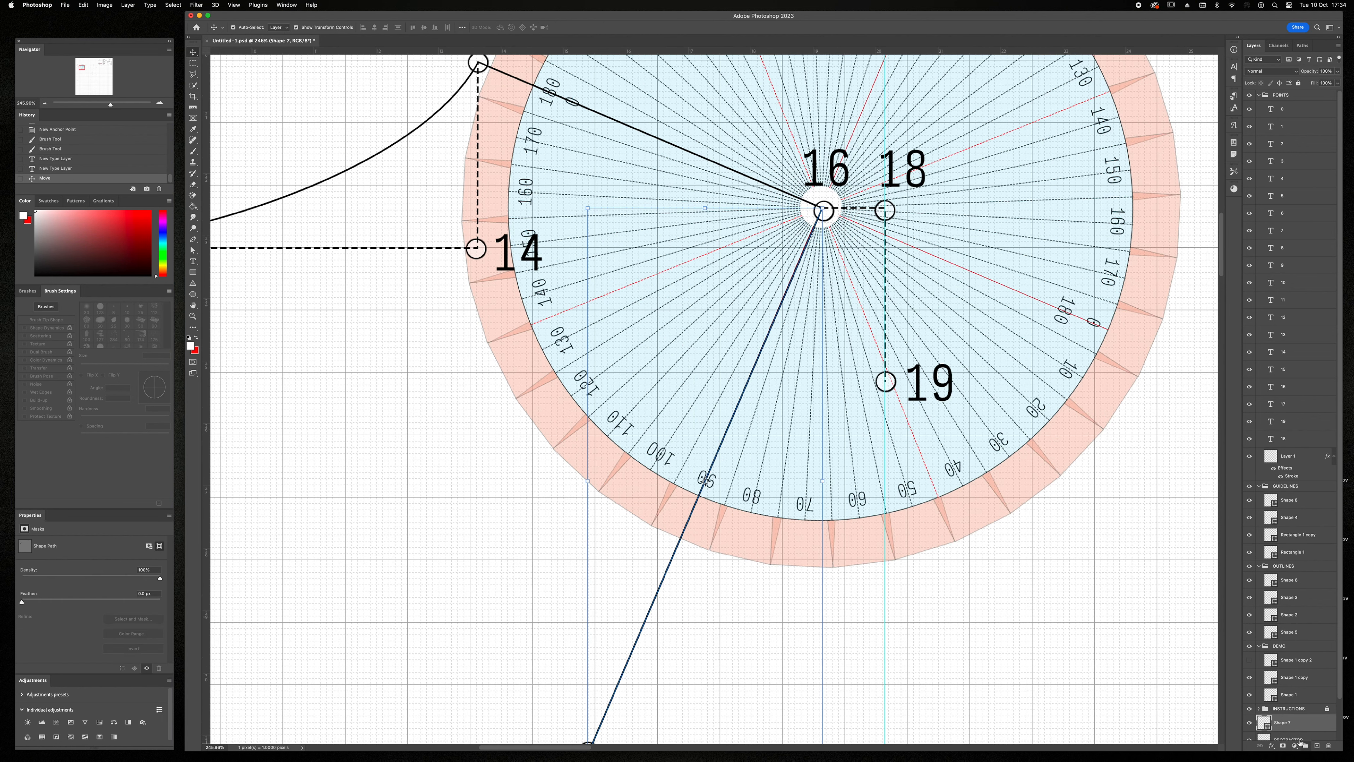
Step: Move the Shape 7 line into the OUTLINES group, duplicate it, and rotate the copy about point 17 to meet the vertical guideline between 18 and 19
scroll(1300, 730, down, 2)
drag(1290, 680, 1292, 530)
drag(1293, 537, 1317, 745)
key(super+t)
scroll(746, 426, down, 5)
drag(705, 352, 588, 624)
drag(827, 212, 886, 243)
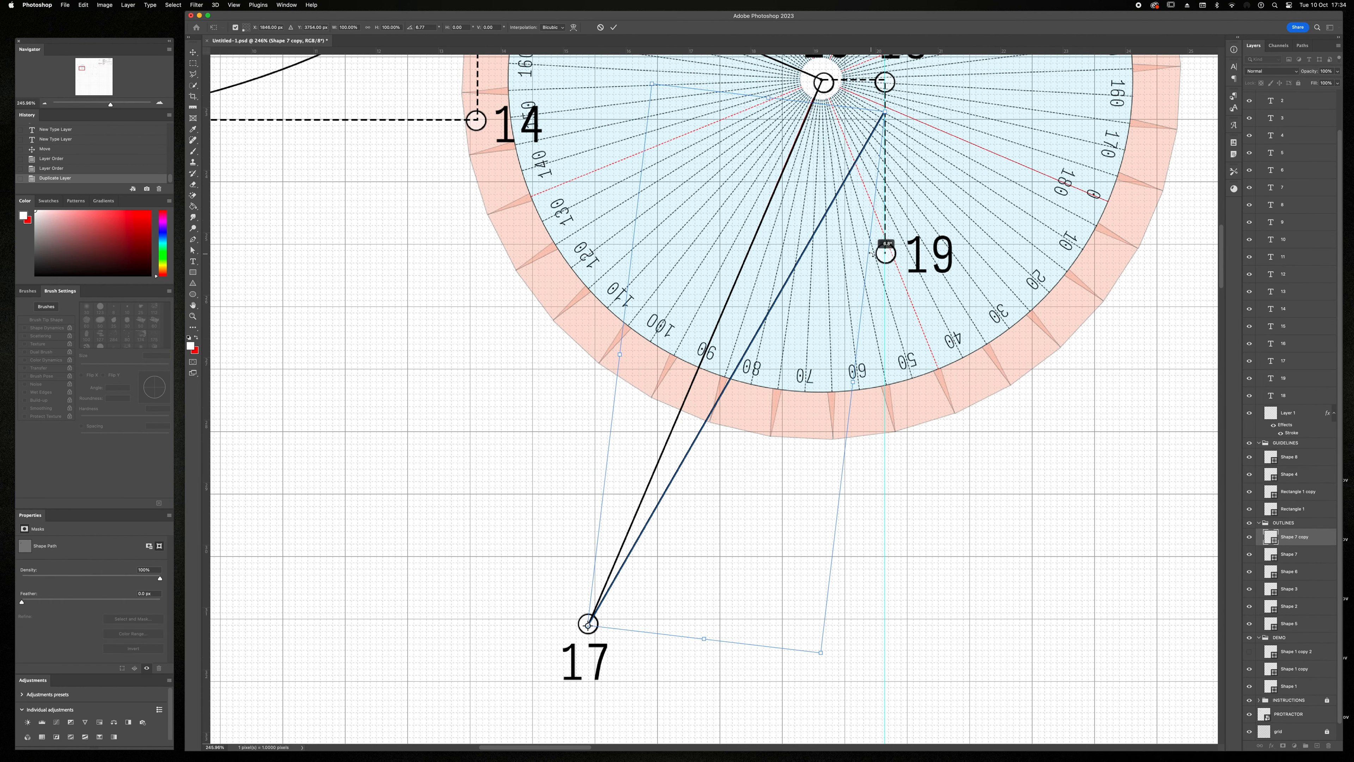
key(Return)
Step: Mark the rotated line's upper end with a circle on Layer 1 and label it 20
scroll(886, 245, right, 8)
scroll(885, 245, up, 8)
click(1290, 413)
key(b)
click(454, 553)
key(t)
click(485, 557)
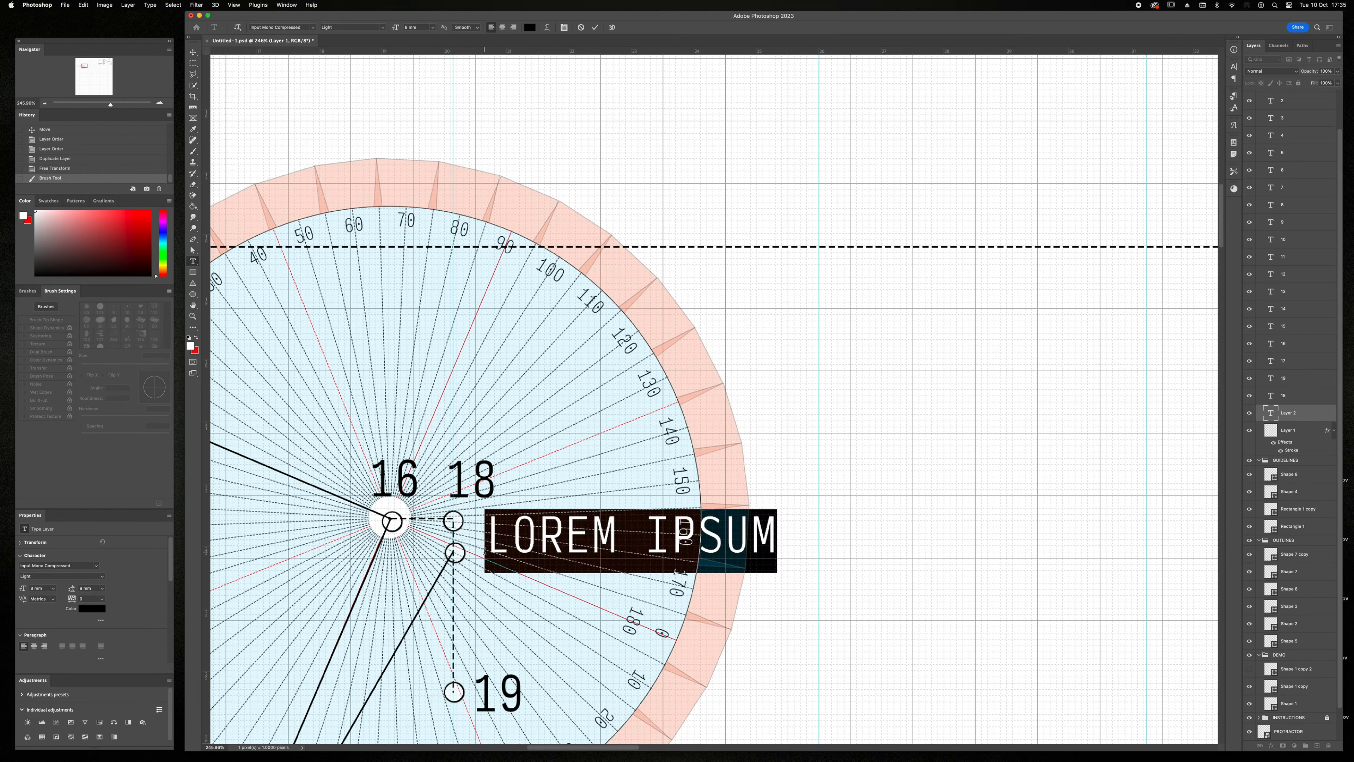
text(20)
drag(473, 591, 377, 605)
Step: Move the selected shape into position and adjust it with Free Transform
key(v)
scroll(692, 213, down, 5)
drag(671, 97, 711, 117)
key(super+t)
drag(919, 387, 907, 416)
key(Return)
Step: Duplicate the selected shape's layer, then reposition and adjust the copy with Free Transform
click(489, 229)
click(489, 229)
key(super+j)
key(super+t)
drag(563, 230, 694, 321)
drag(913, 390, 902, 416)
key(Return)
Step: Mark the next pattern point with a brushed circle and label it 21
click(514, 630)
key(b)
click(889, 434)
key(t)
click(908, 434)
text(21)
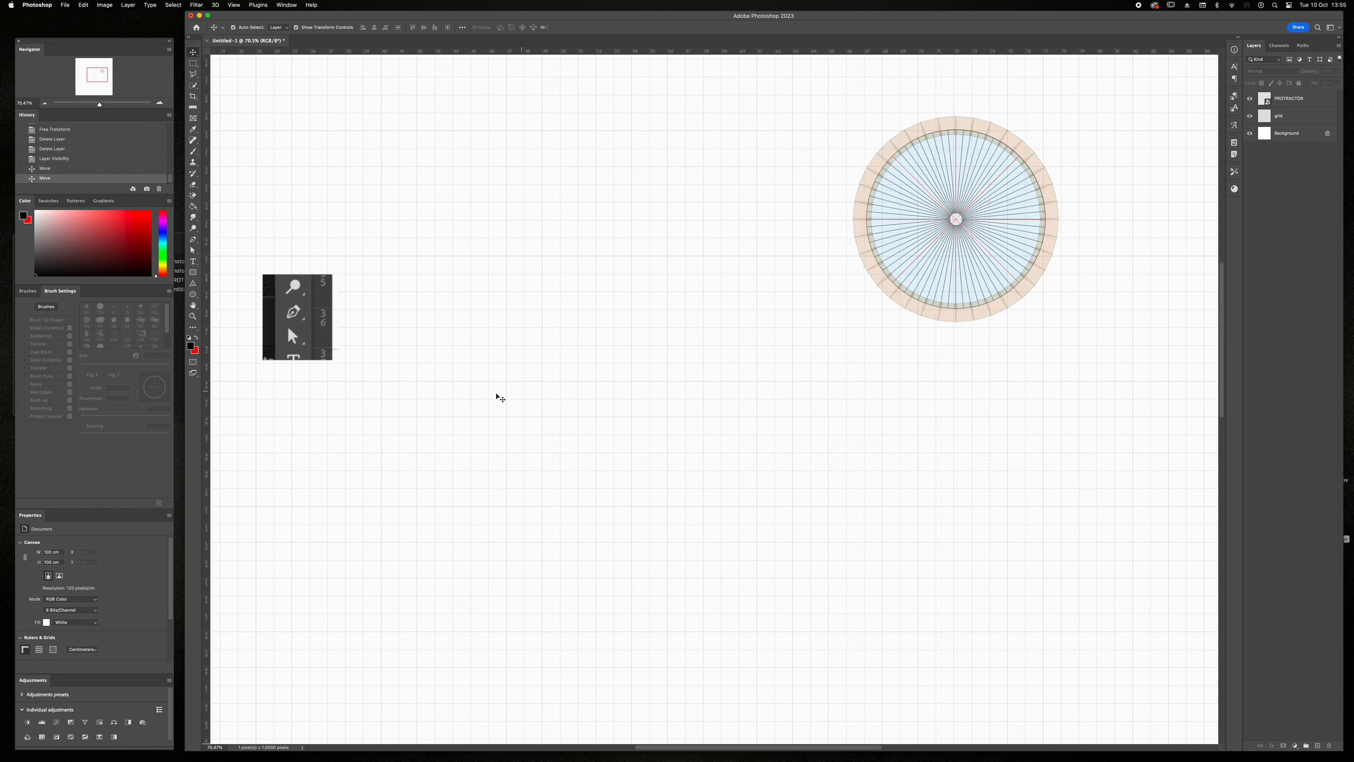
Step: Draw a straight vertical line about 1201 px tall with the Pen tool in the empty grid area beside the protractor
key(p)
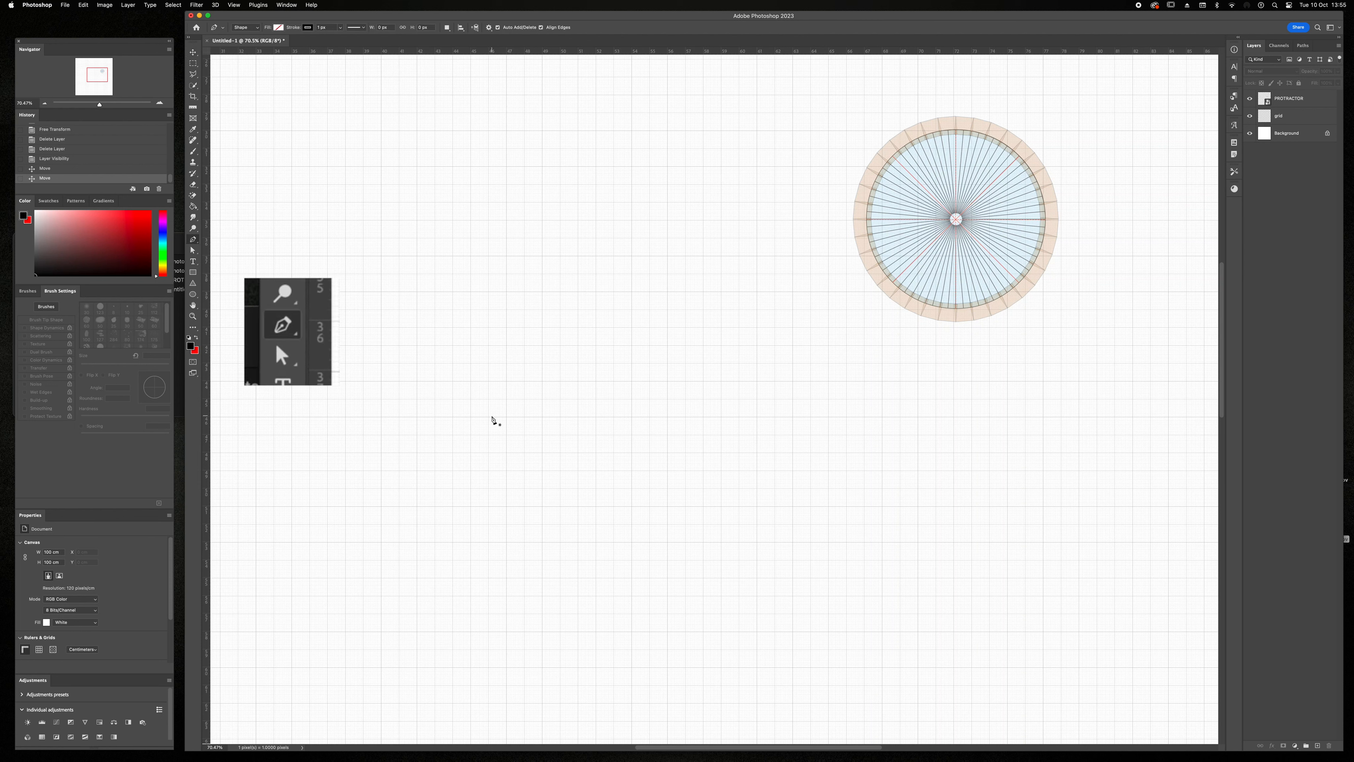
click(543, 274)
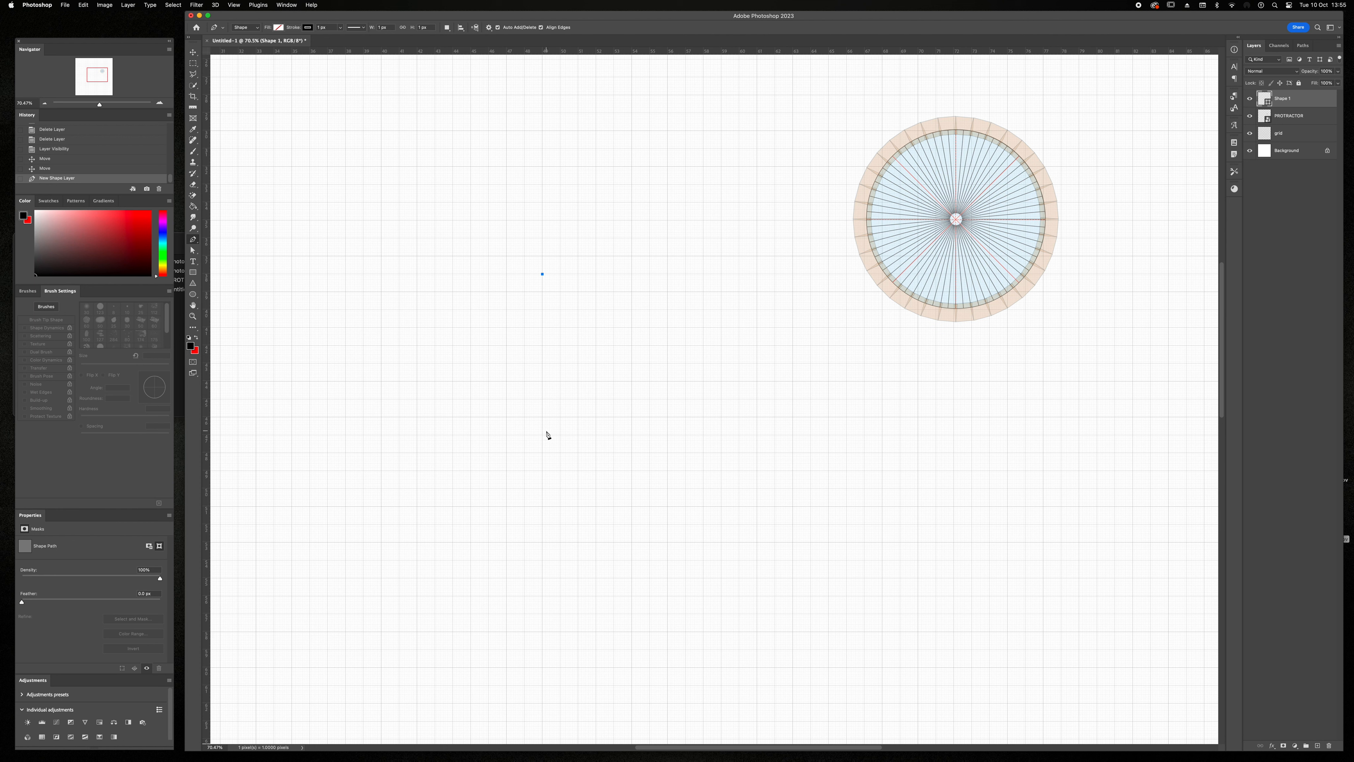
click(543, 453)
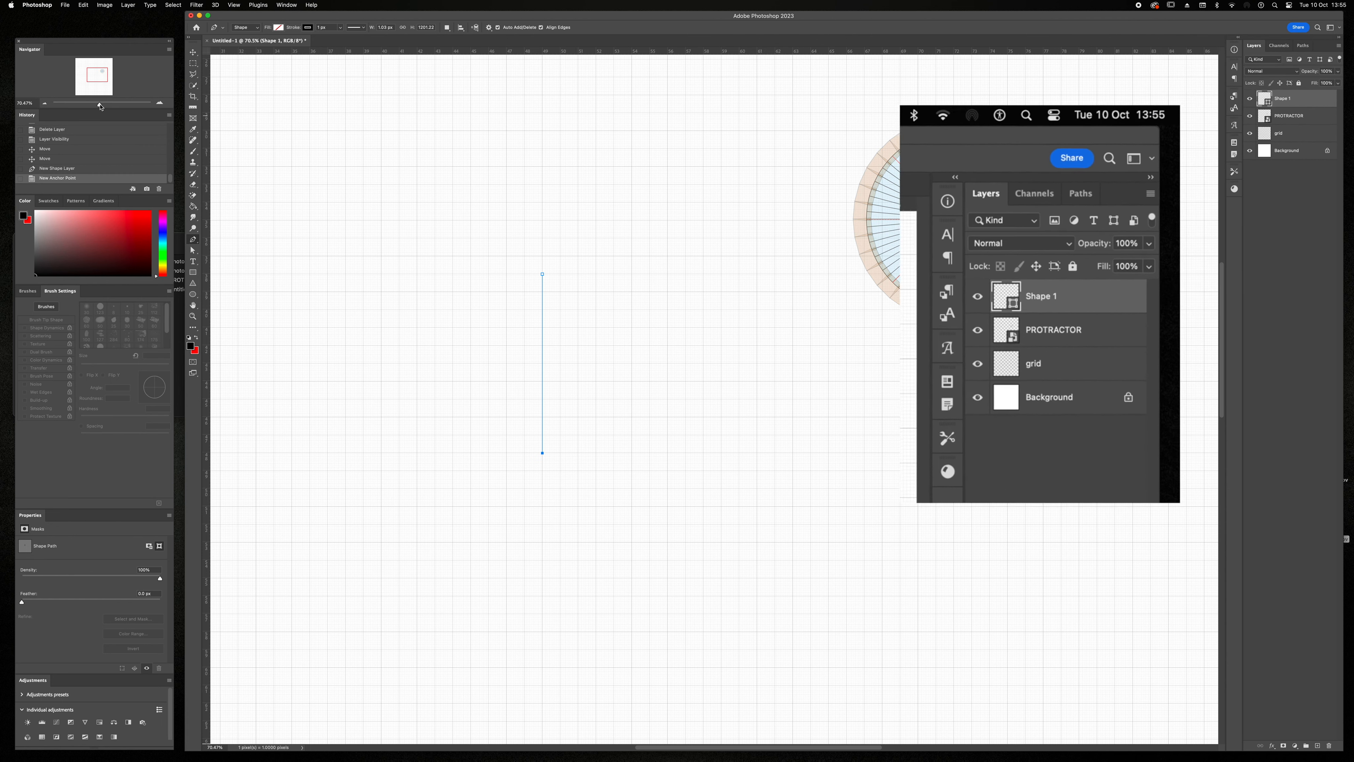
Step: Duplicate the vertical line's layer and rotate the copy 90 degrees about its centre to form a cross
drag(101, 107, 106, 106)
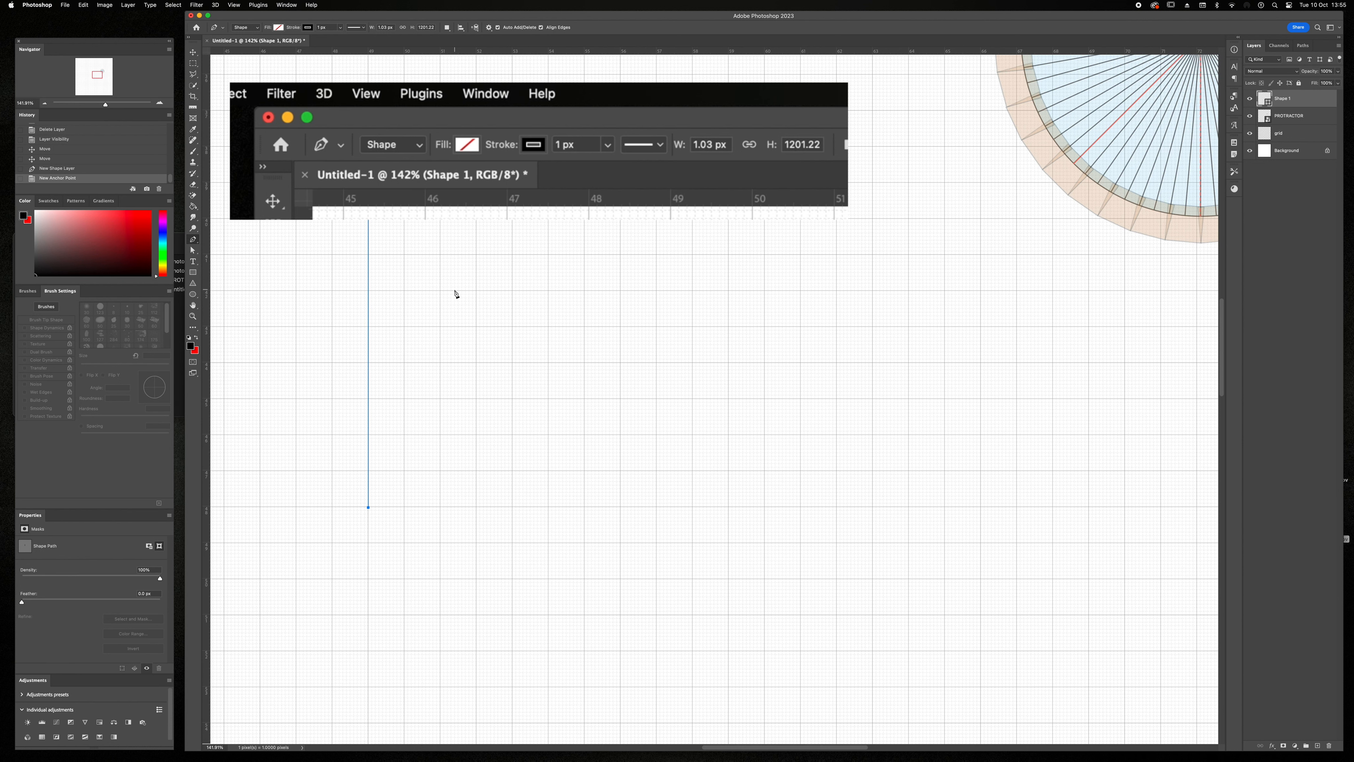
scroll(456, 294, left, 6)
scroll(457, 294, left, 3)
scroll(463, 294, left, 2)
scroll(465, 294, right, 2)
scroll(722, 303, right, 2)
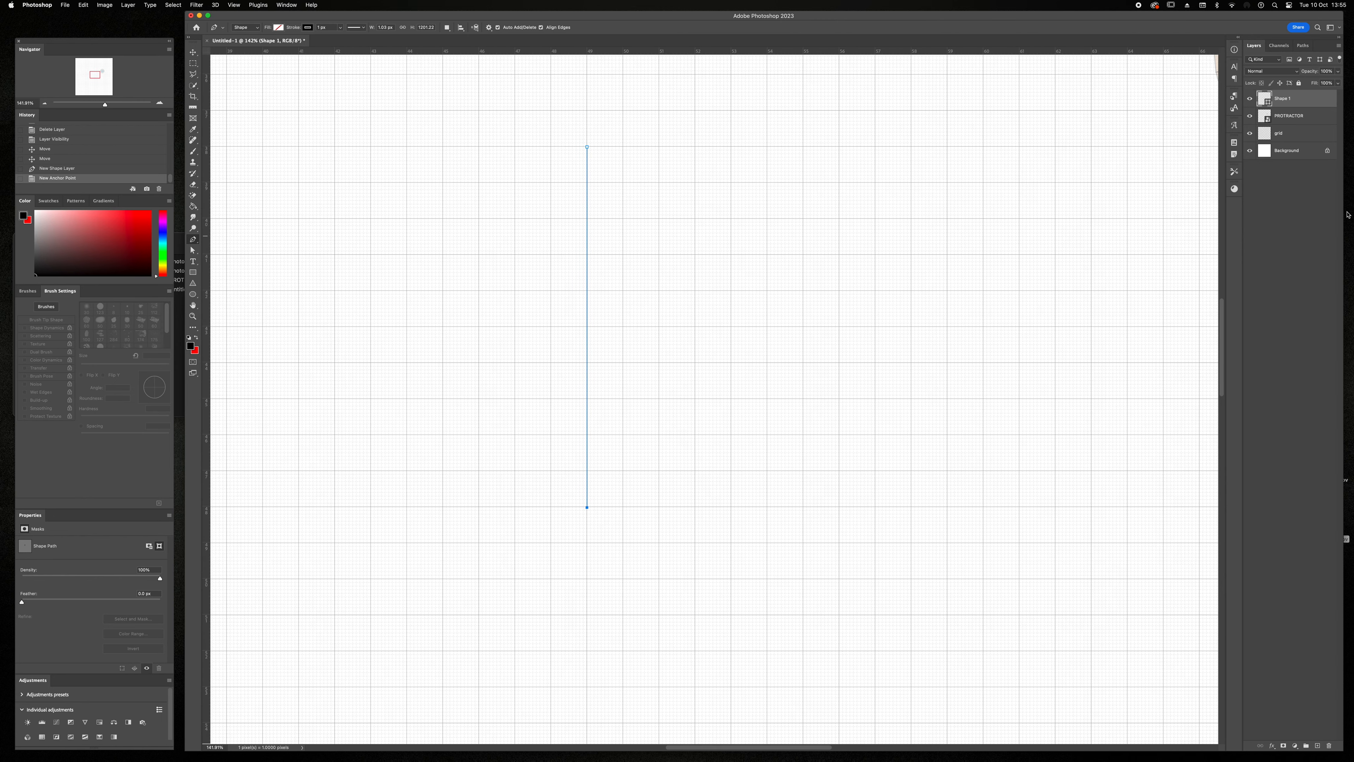
drag(1295, 106, 1317, 746)
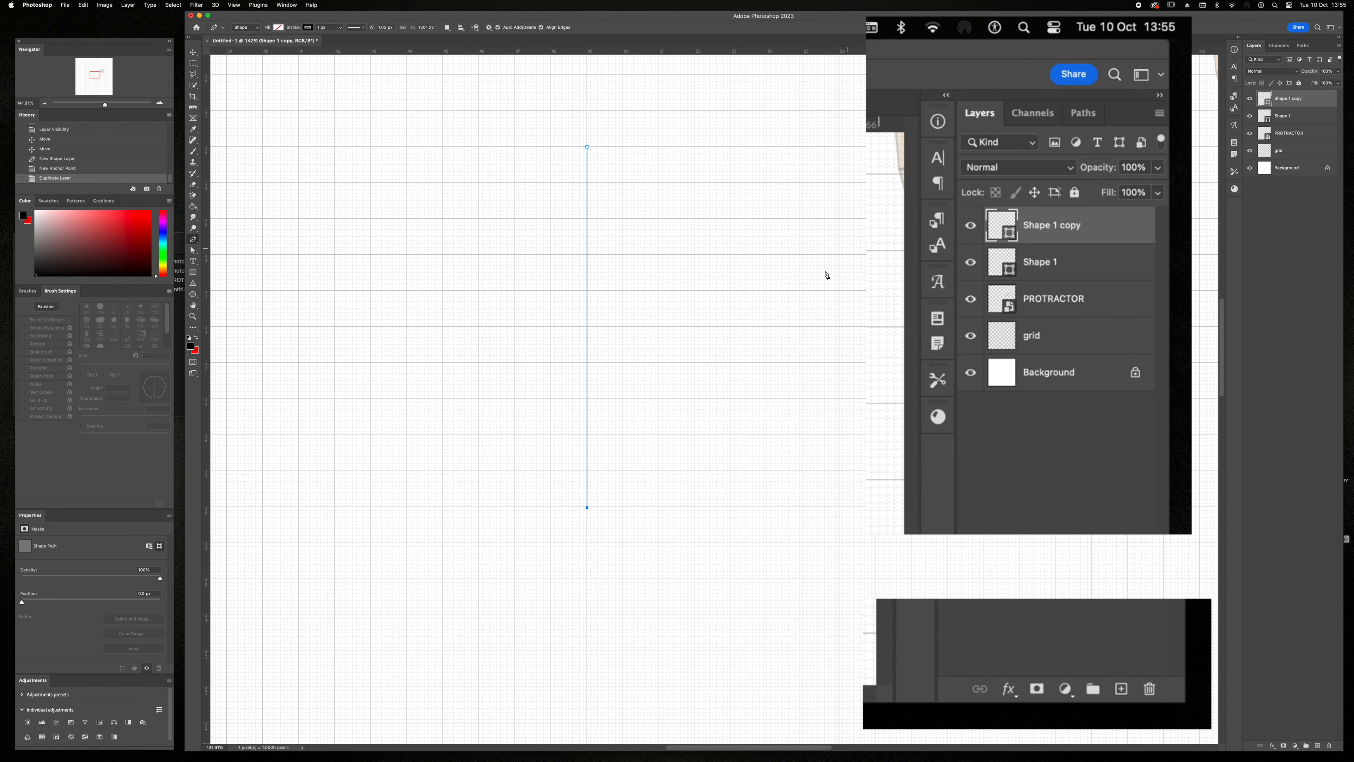
key(v)
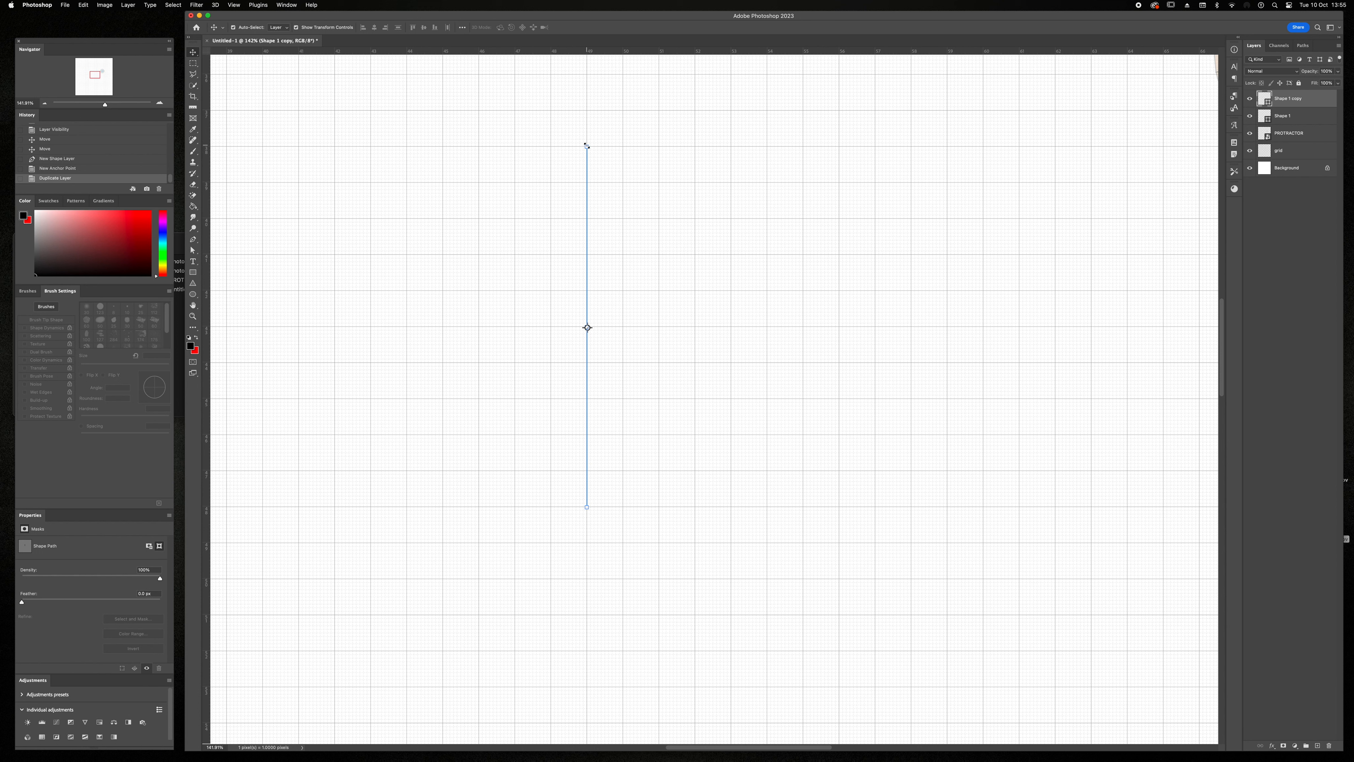
click(586, 145)
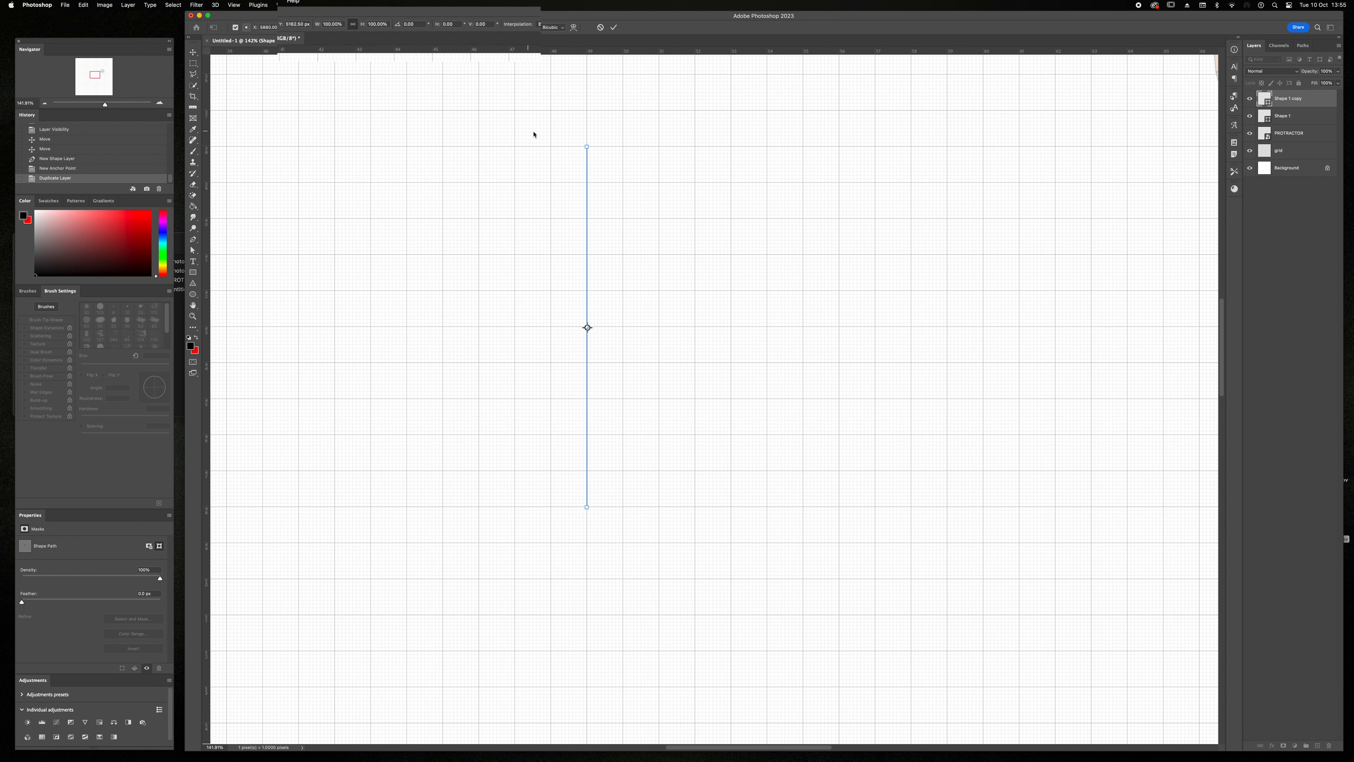
click(424, 27)
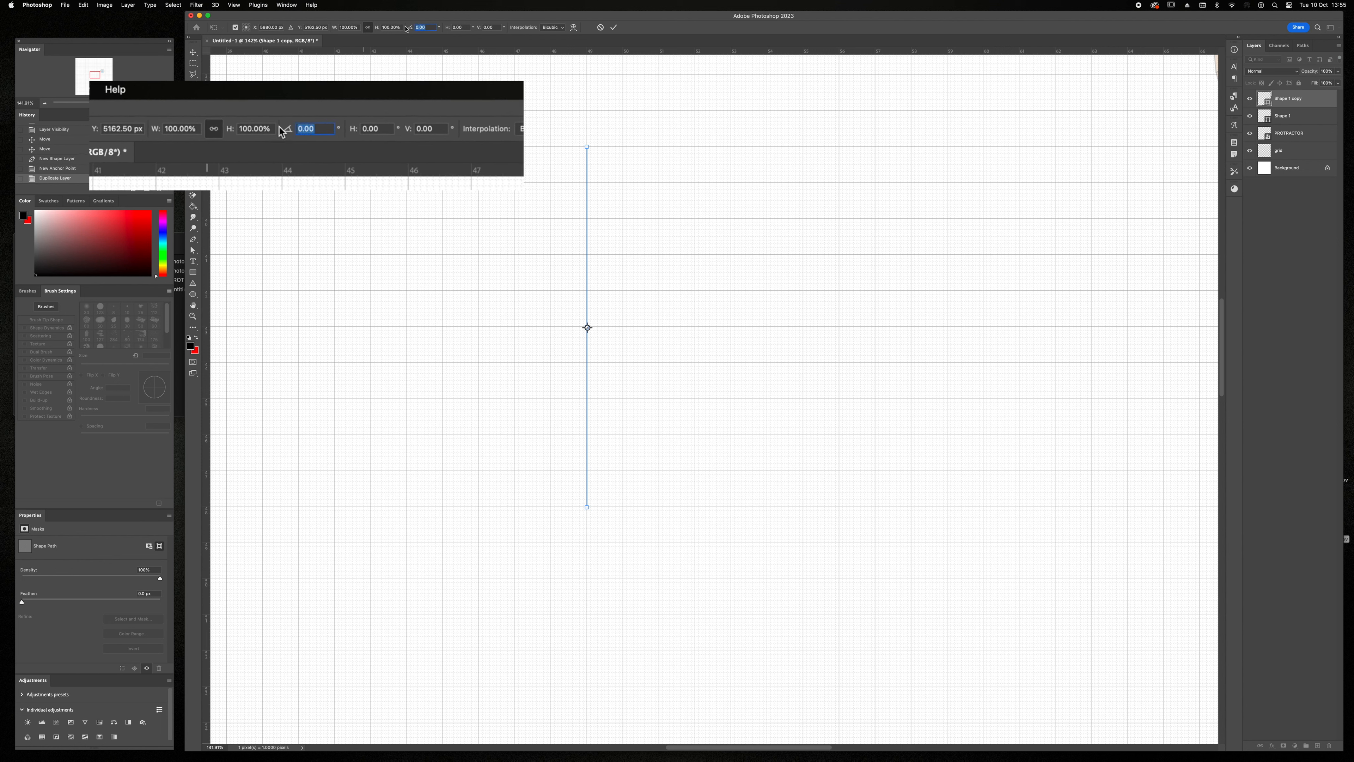
text(90)
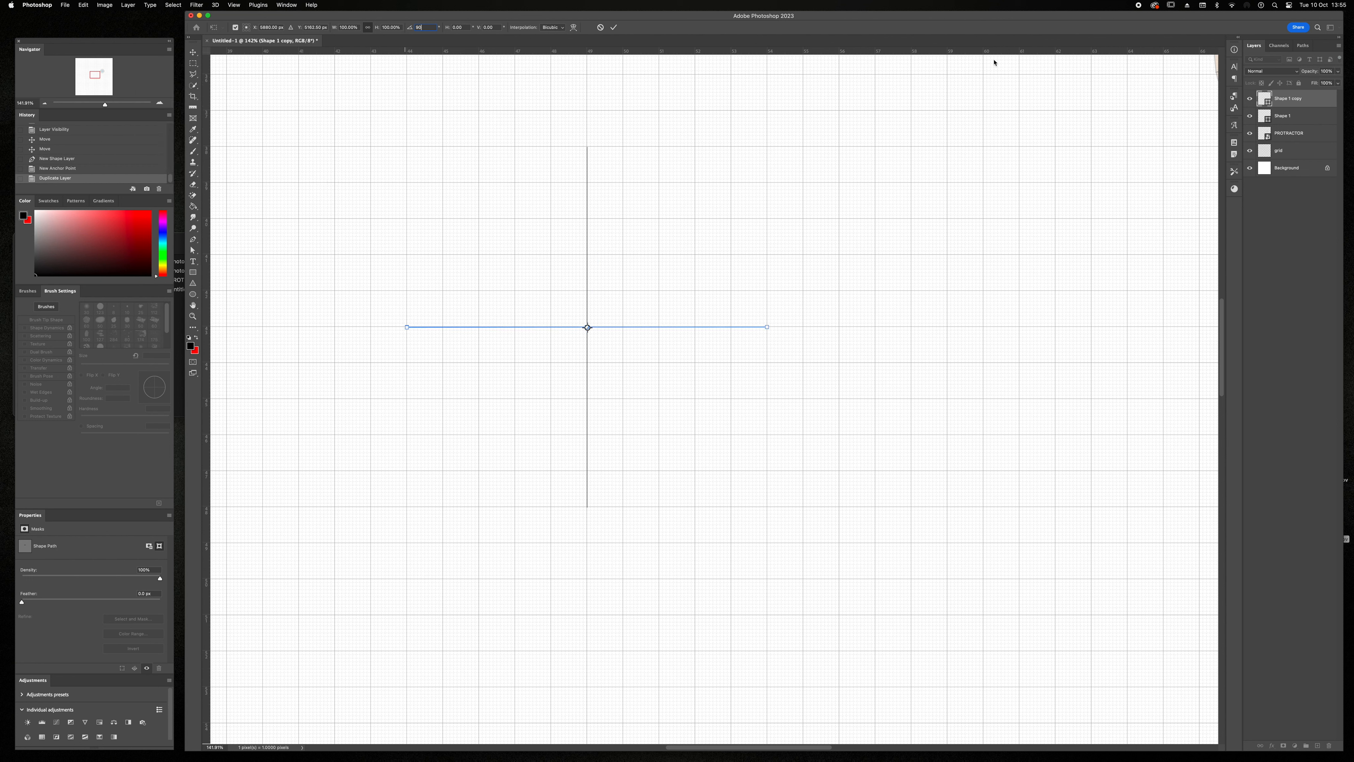
Step: Duplicate both crossed line layers together and rotate the copies 5 degrees about the centre
shift+click(1278, 116)
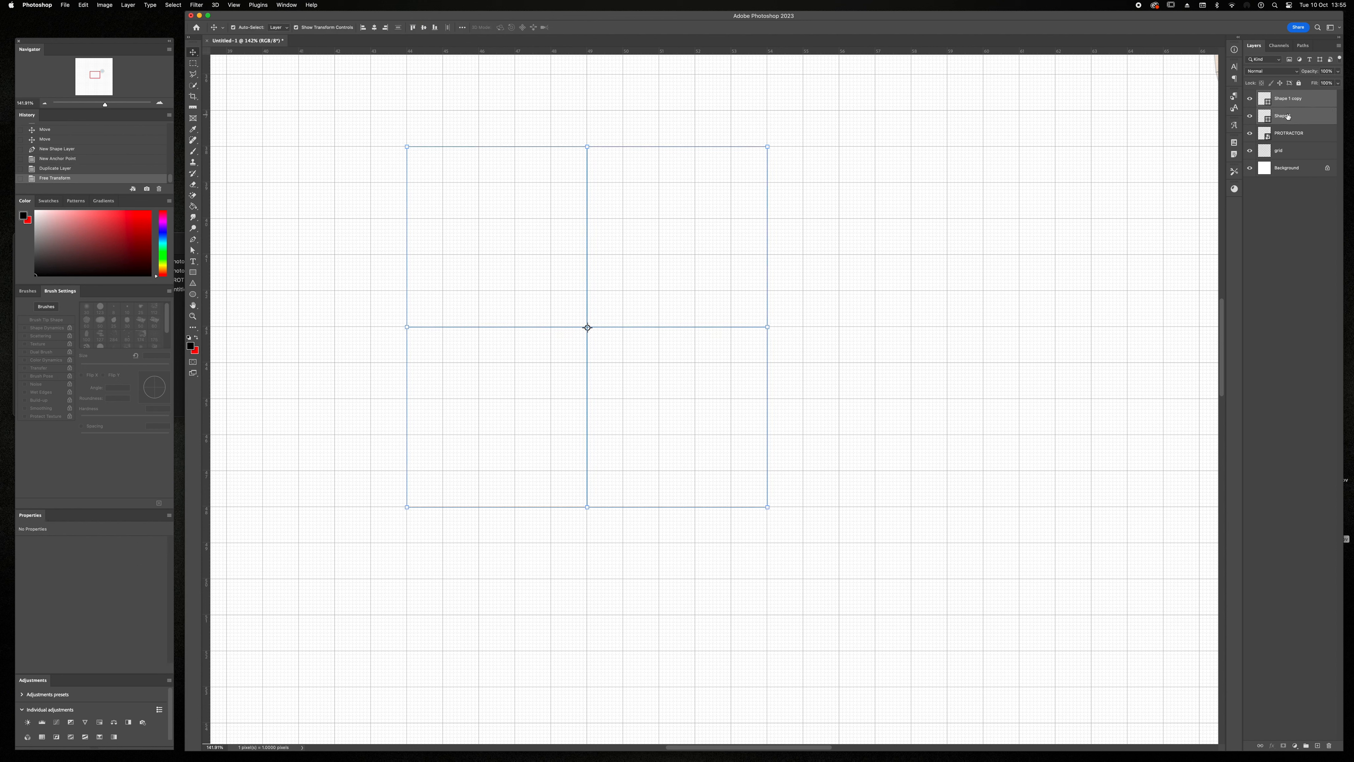
drag(1290, 118, 1317, 744)
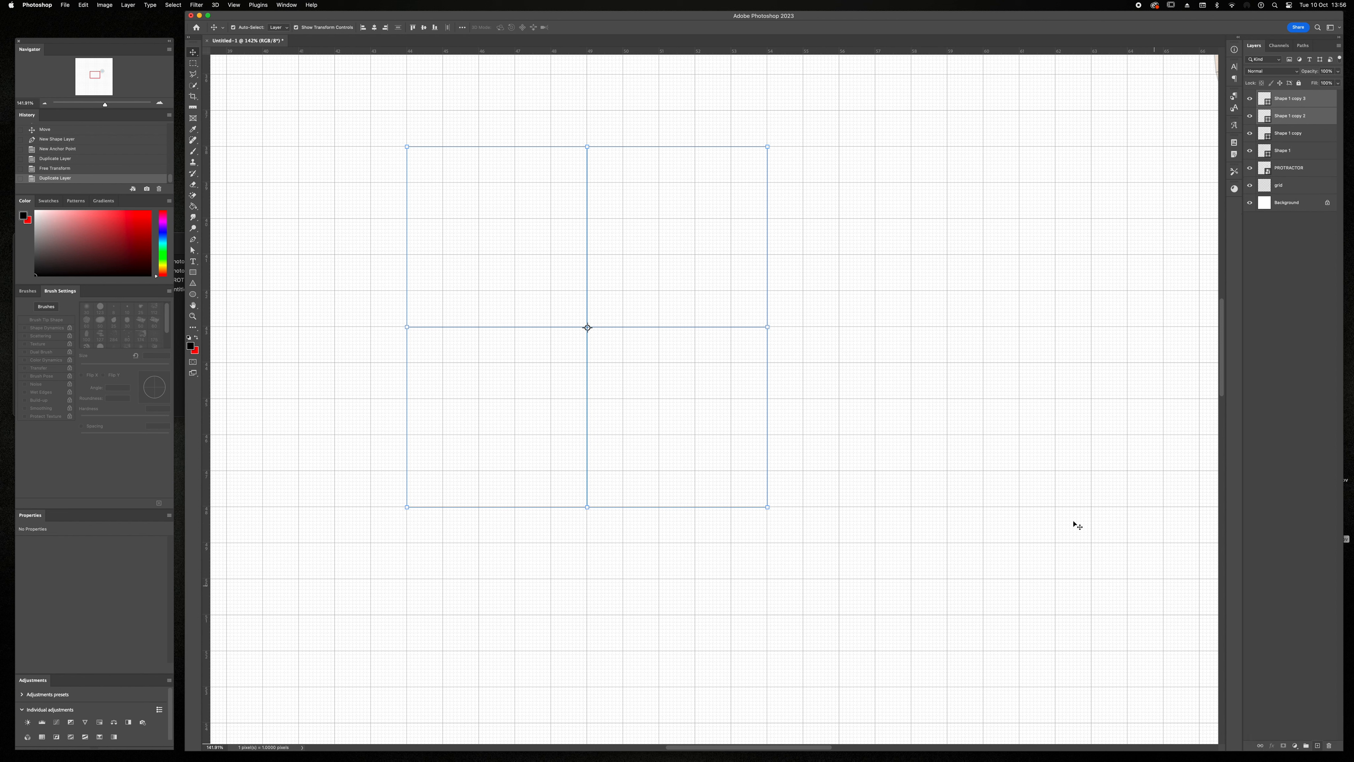
click(767, 146)
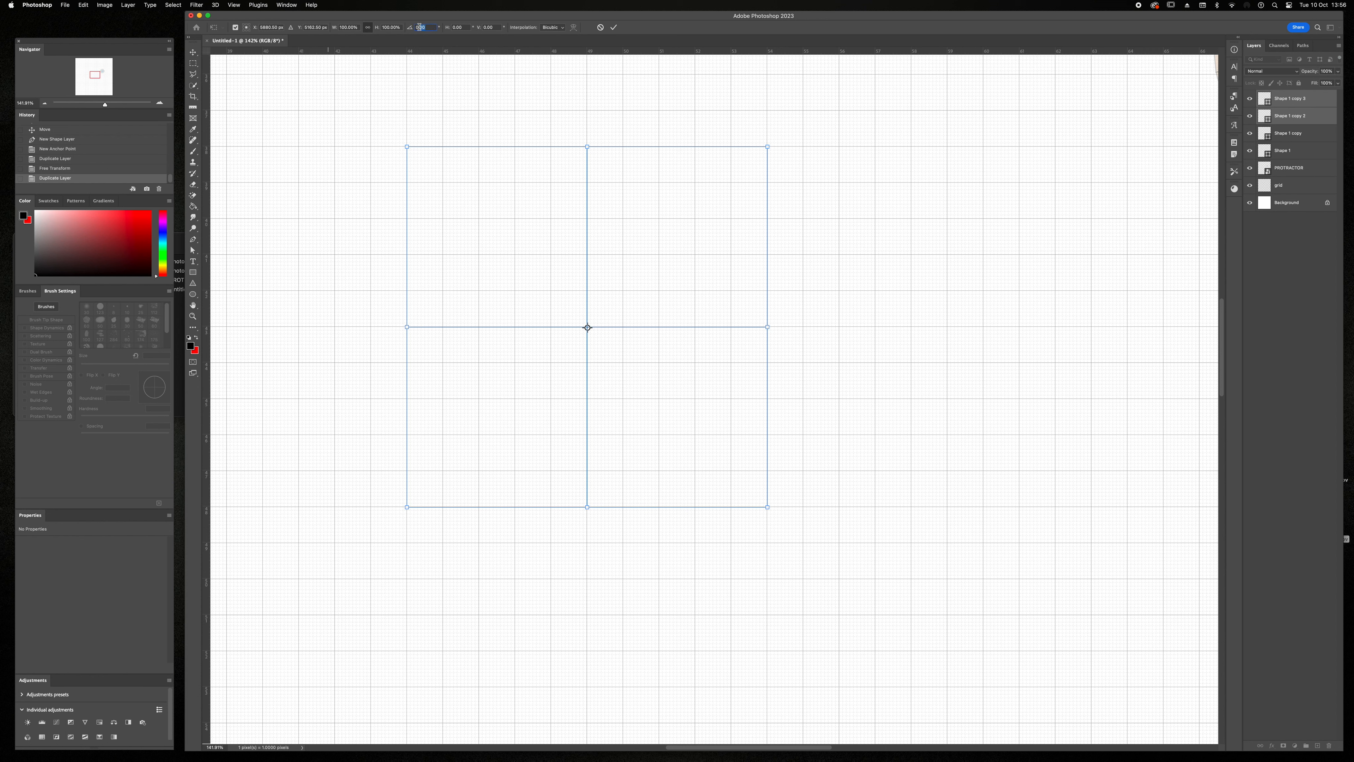
text(5)
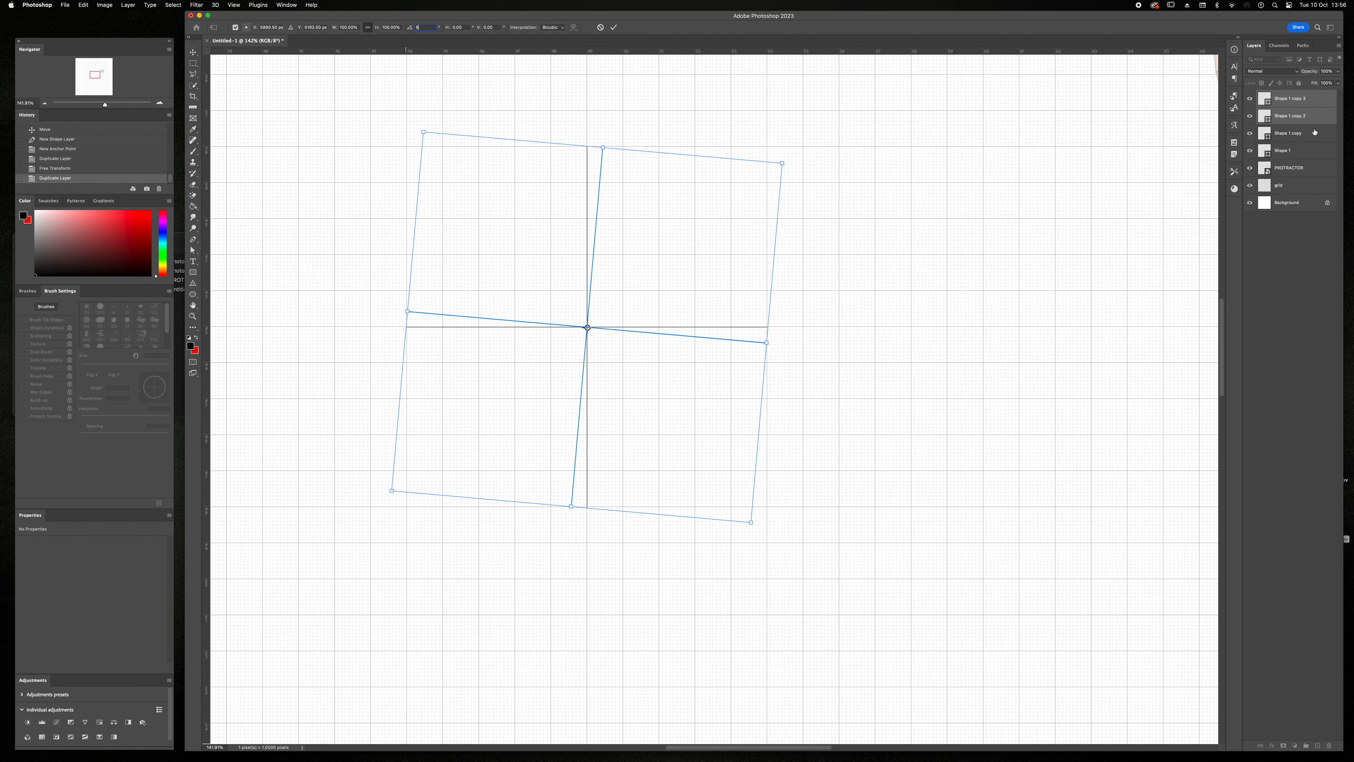
key(Return)
key(Return)
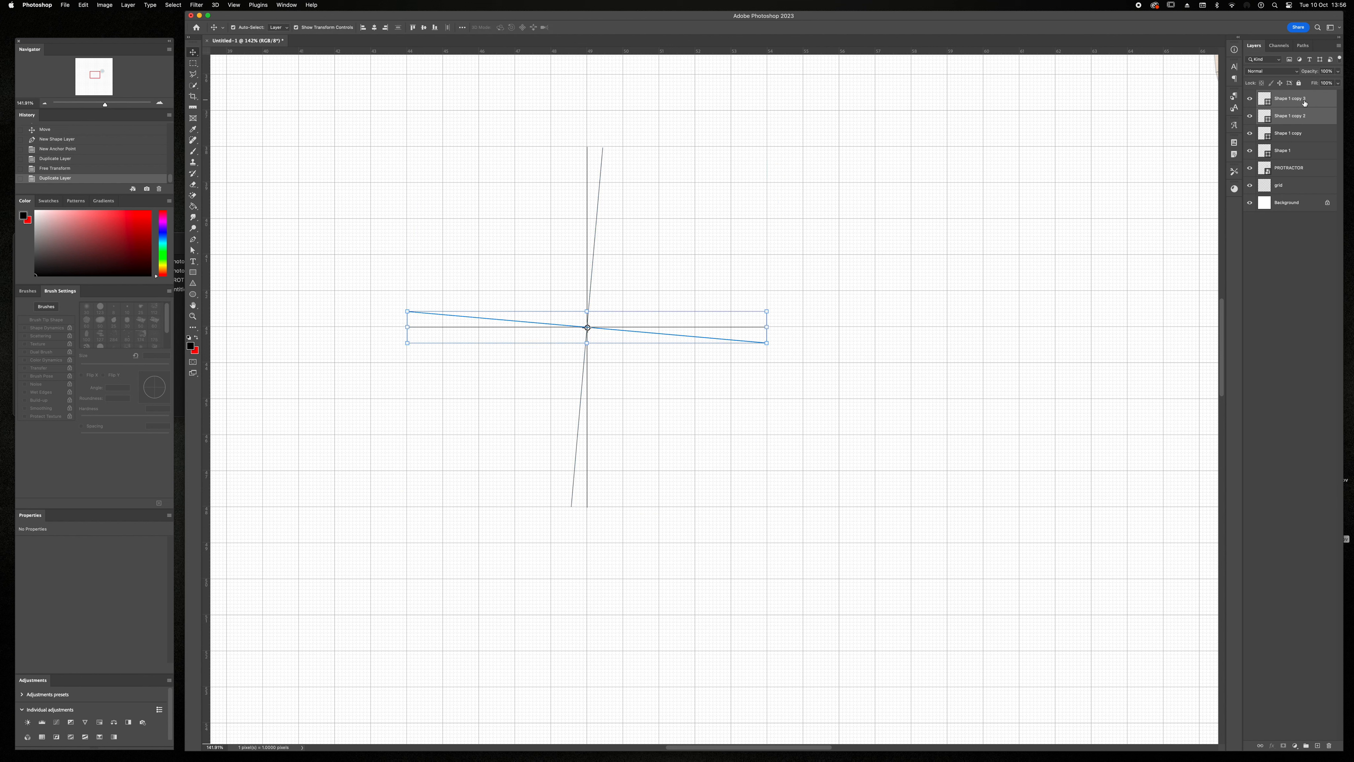
Step: Duplicate all four line layers together and rotate the copies 10 degrees about the centre
shift+click(1305, 154)
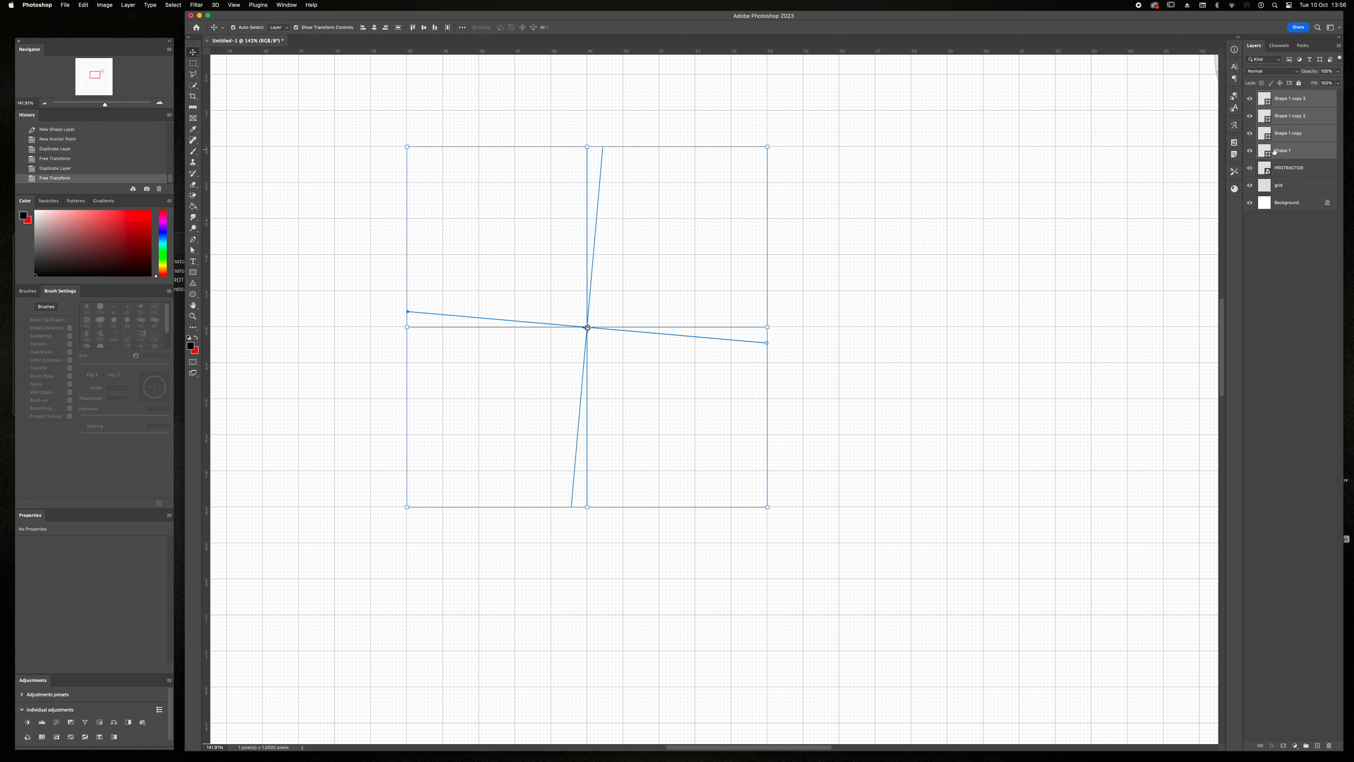
drag(1275, 152, 1318, 745)
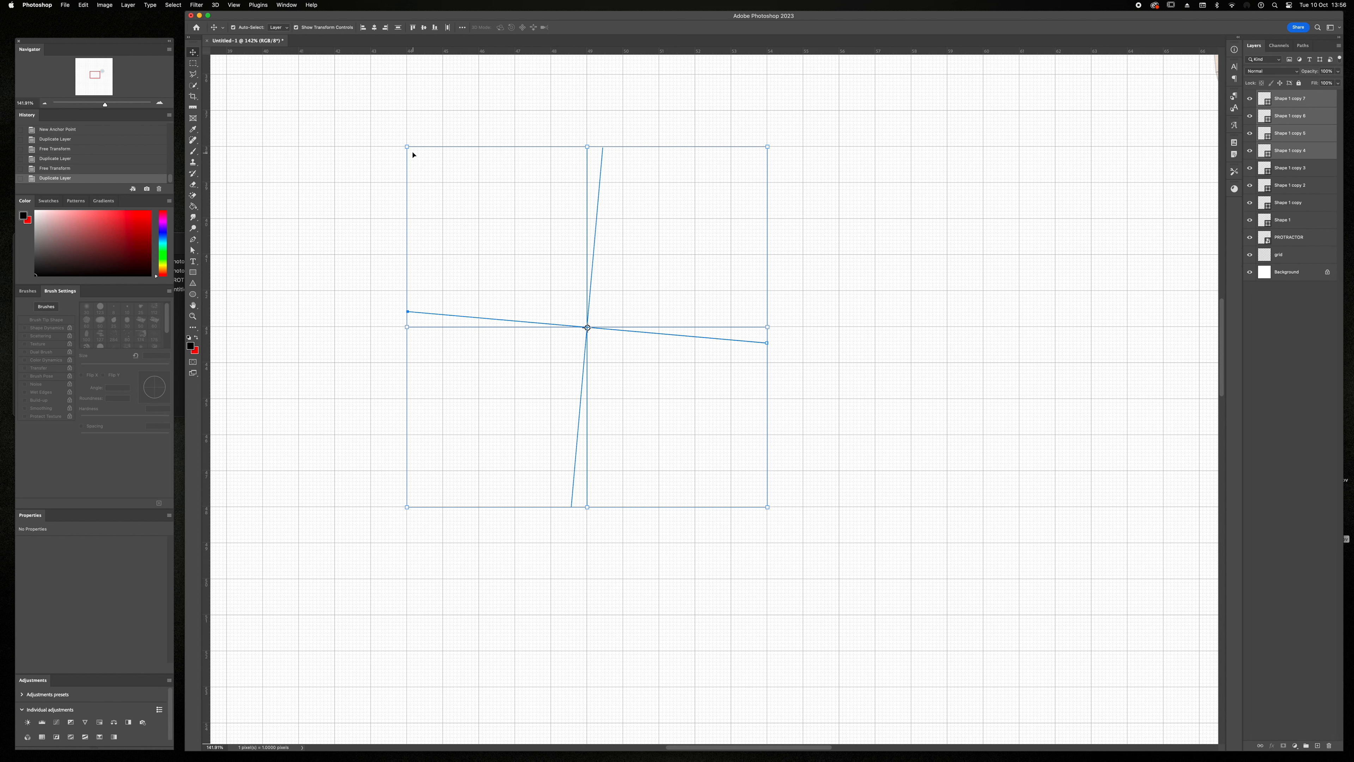
click(408, 146)
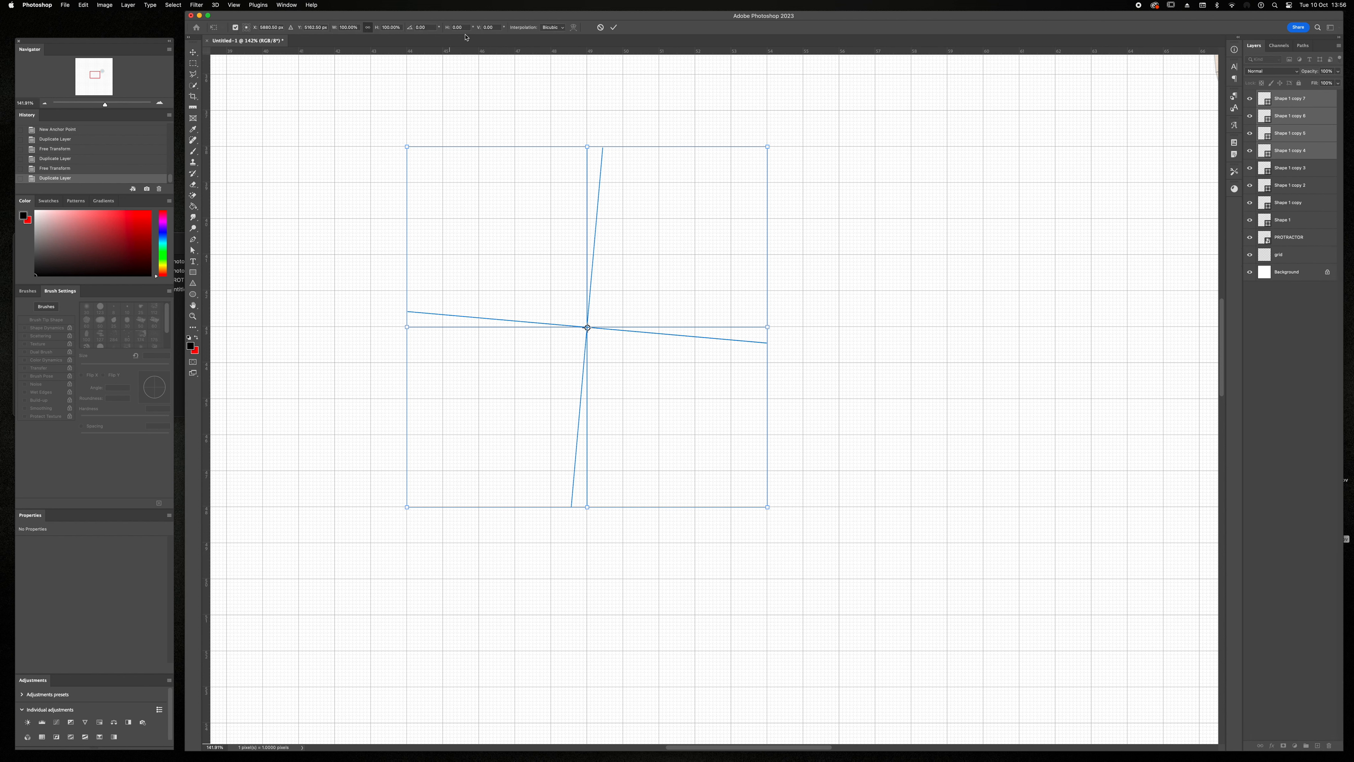
click(429, 28)
text(10)
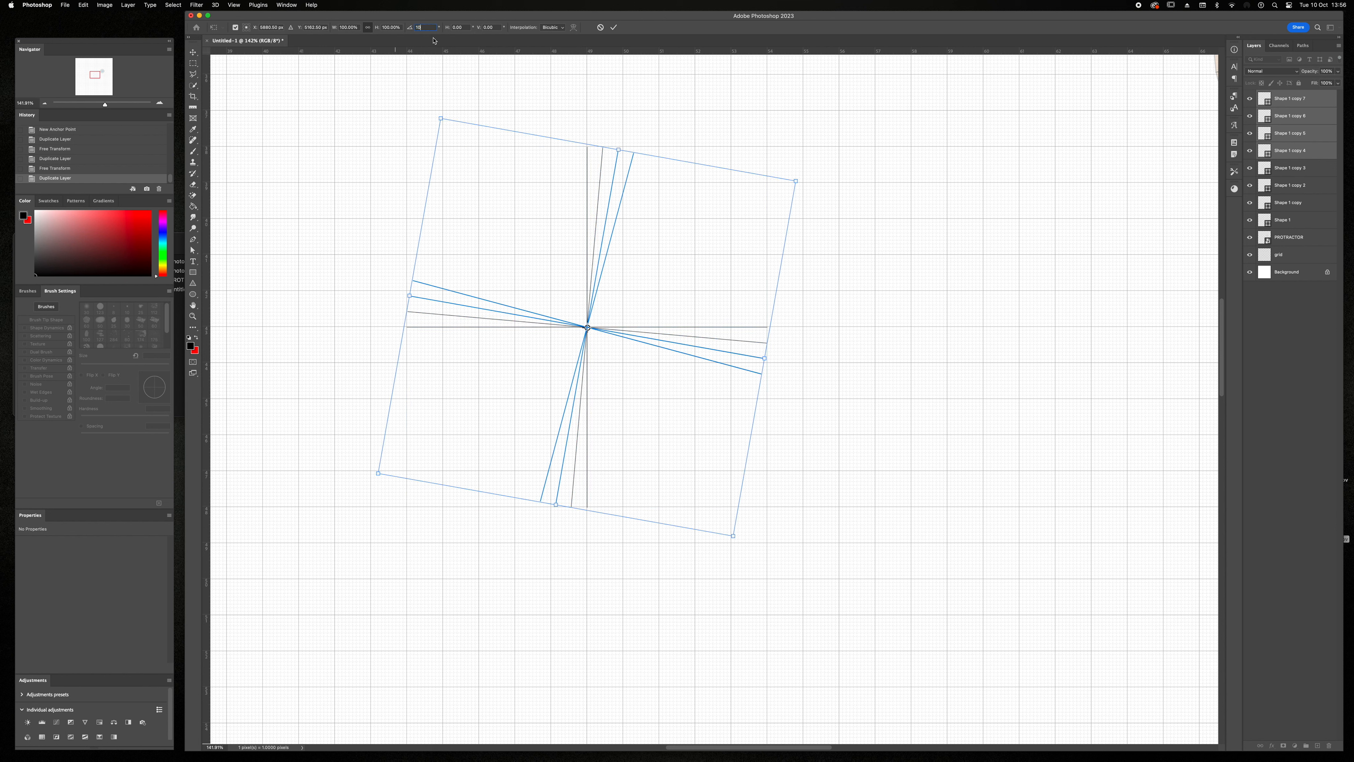
key(Return)
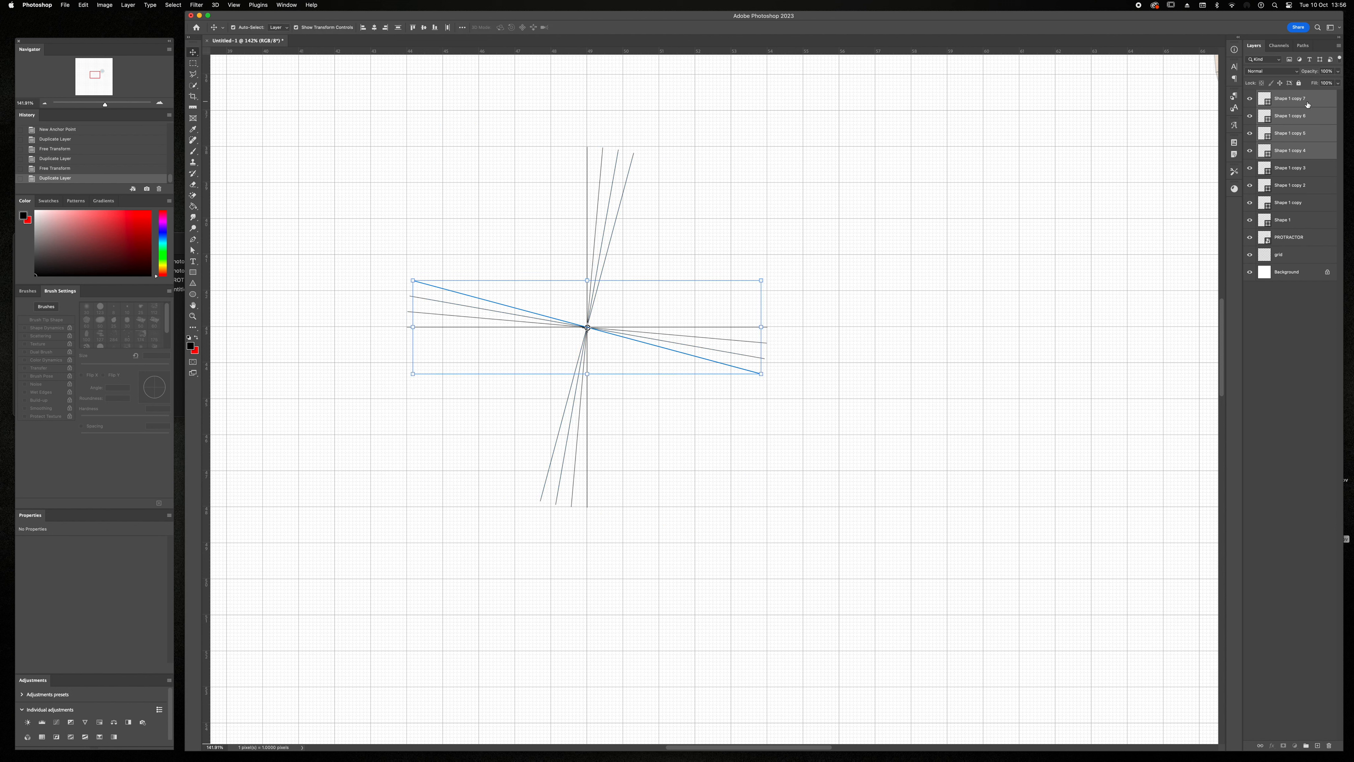
Step: Duplicate all eight line layers together and rotate the copies 20 degrees about the centre
shift+click(1302, 220)
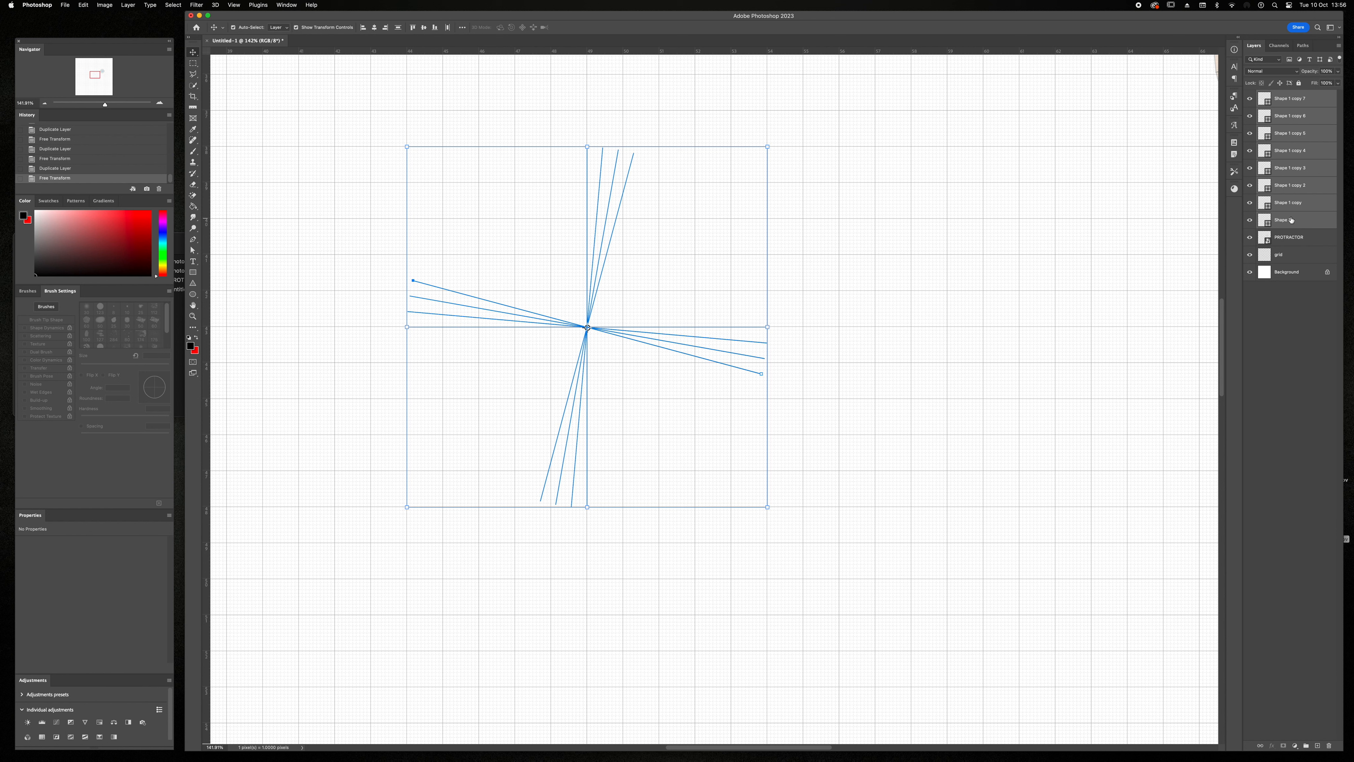
drag(1292, 221, 1321, 746)
key(super+t)
click(424, 27)
text(20)
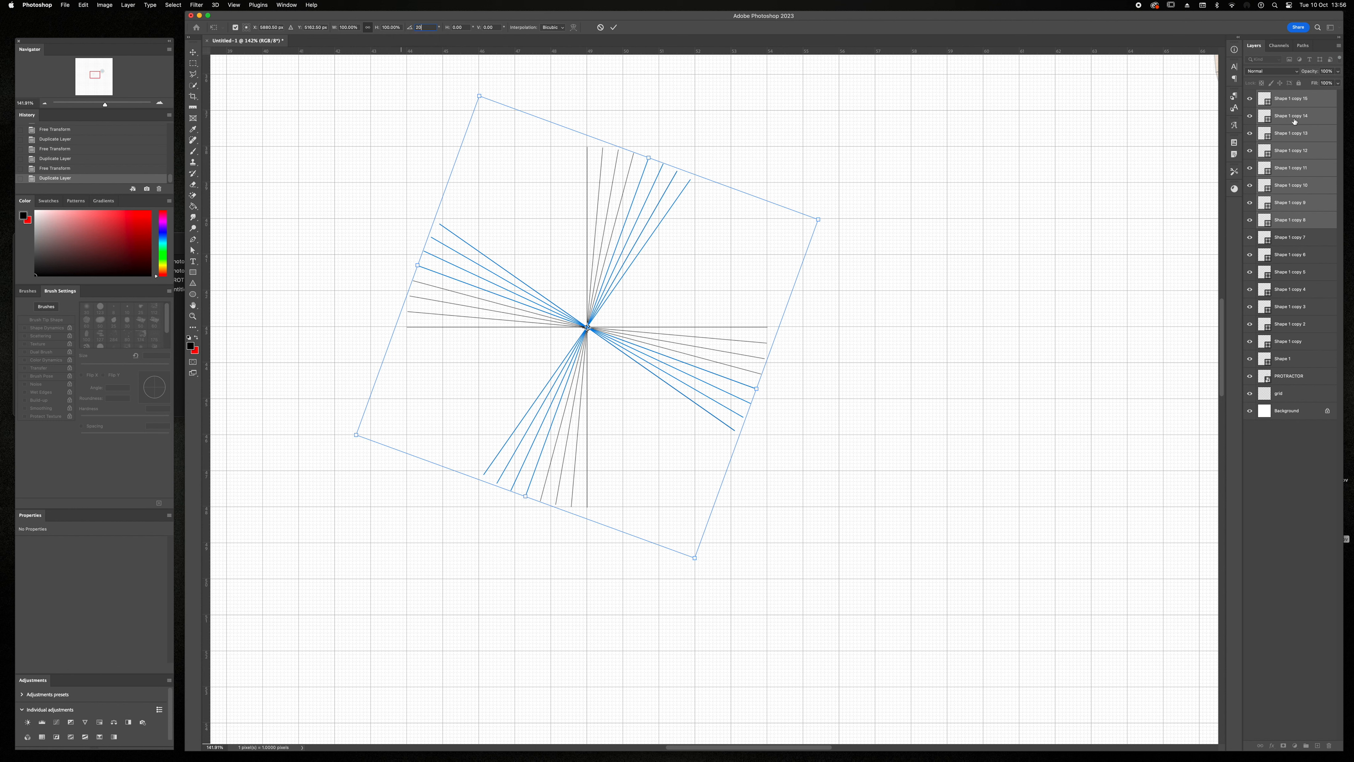
Step: Duplicate all sixteen line layers together and rotate the copies 40 degrees about the centre
click(1296, 102)
shift+click(1306, 357)
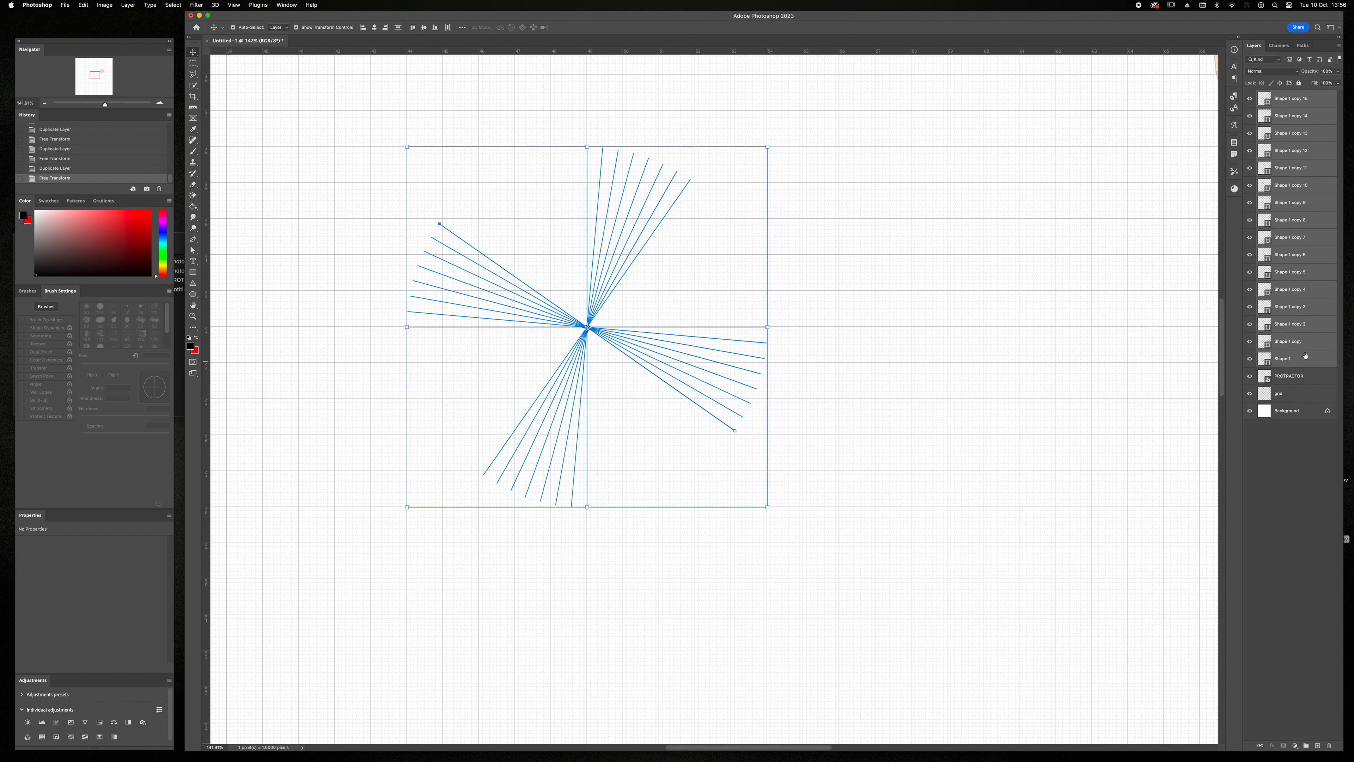
key(super+j)
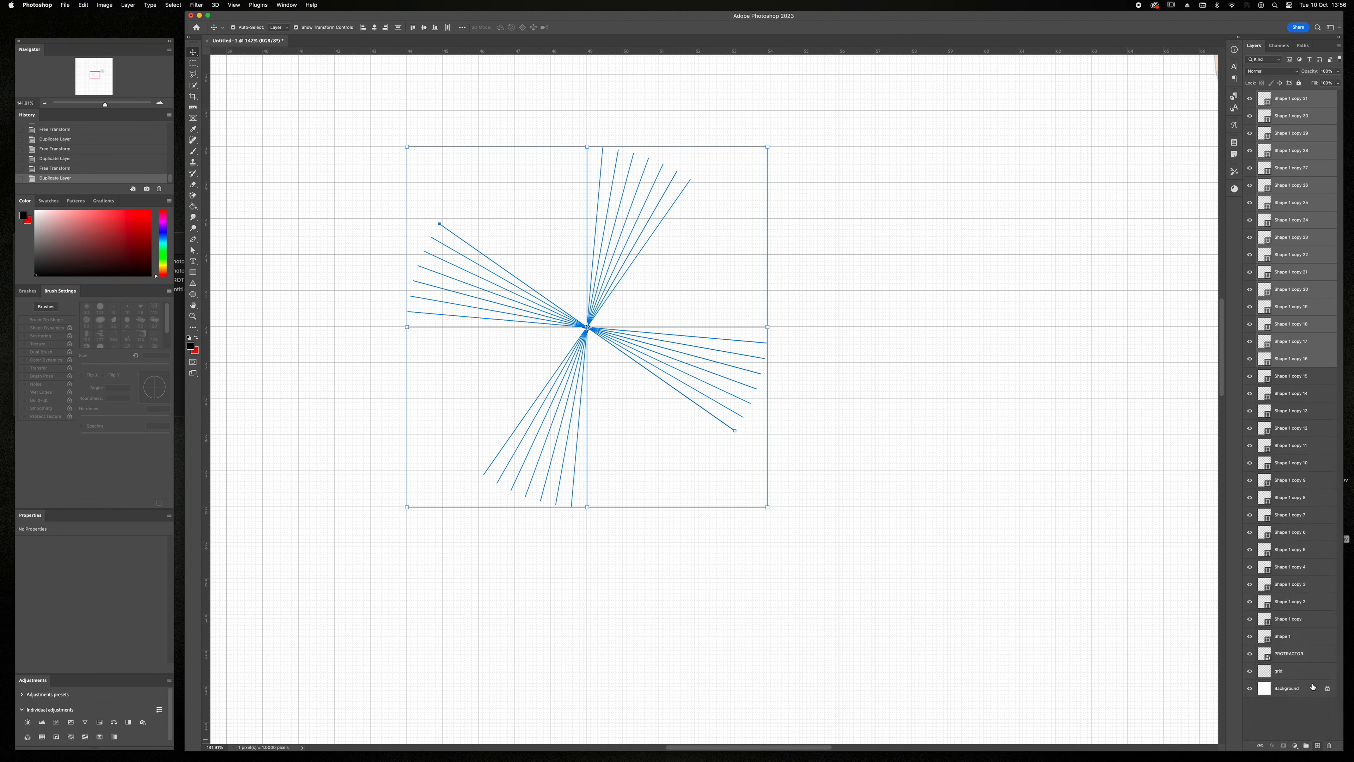
key(super+t)
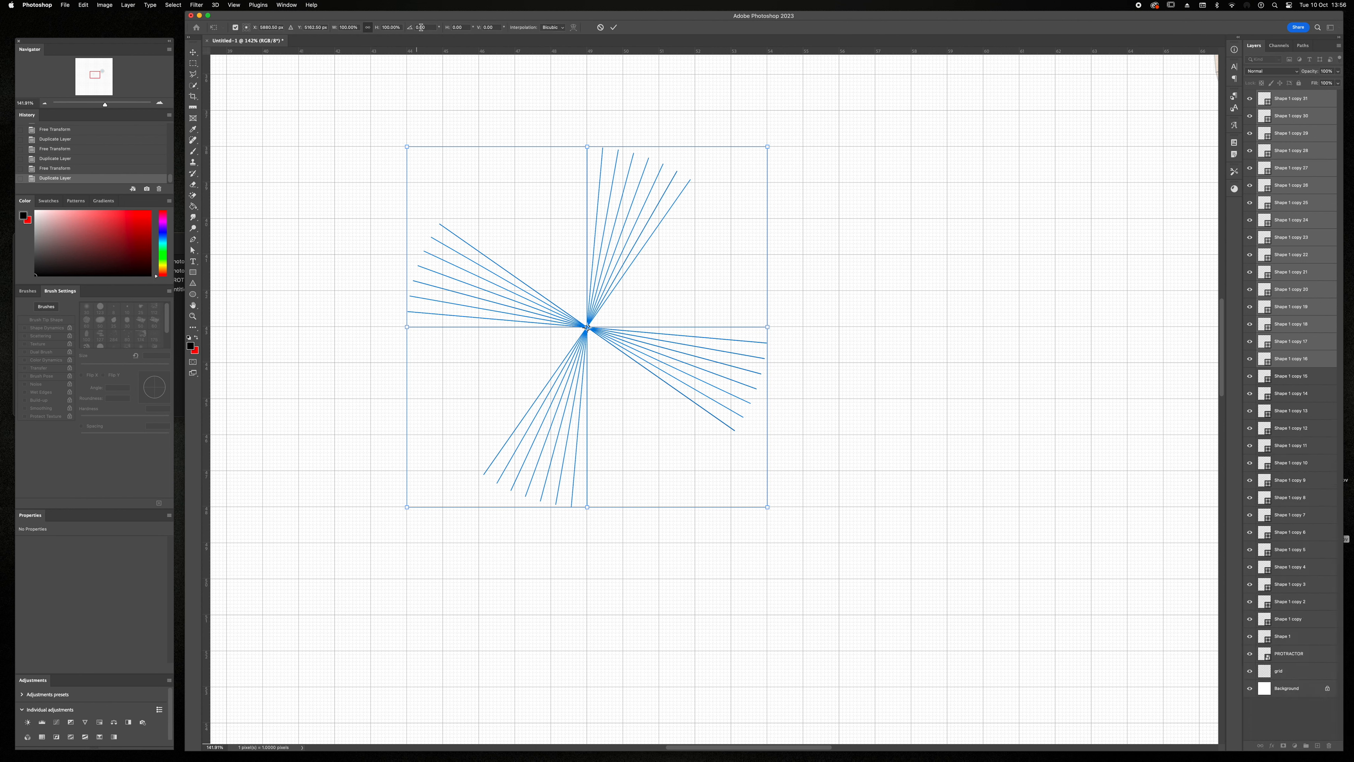
double_click(422, 27)
text(40)
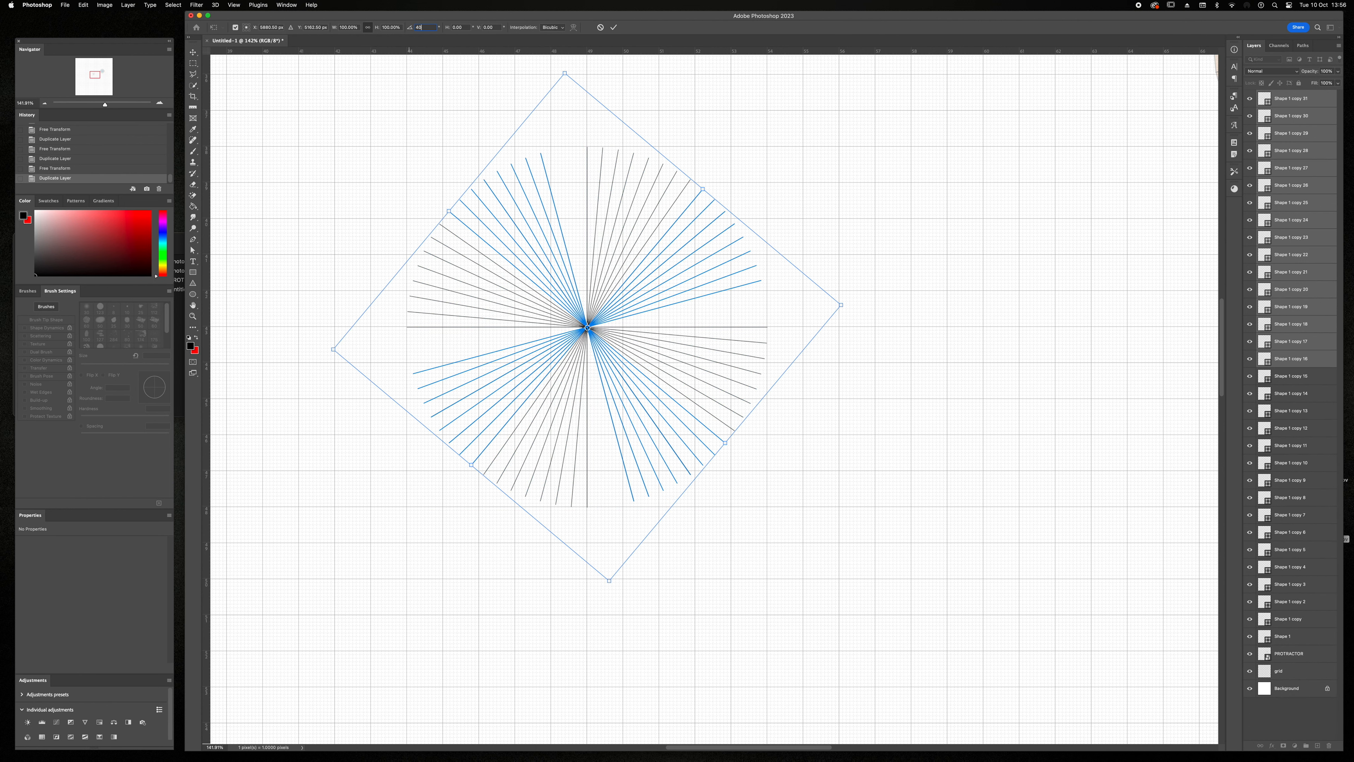
Step: Duplicate the two topmost line layers and rotate the copies 5 degrees to start closing the remaining gaps
click(1299, 98)
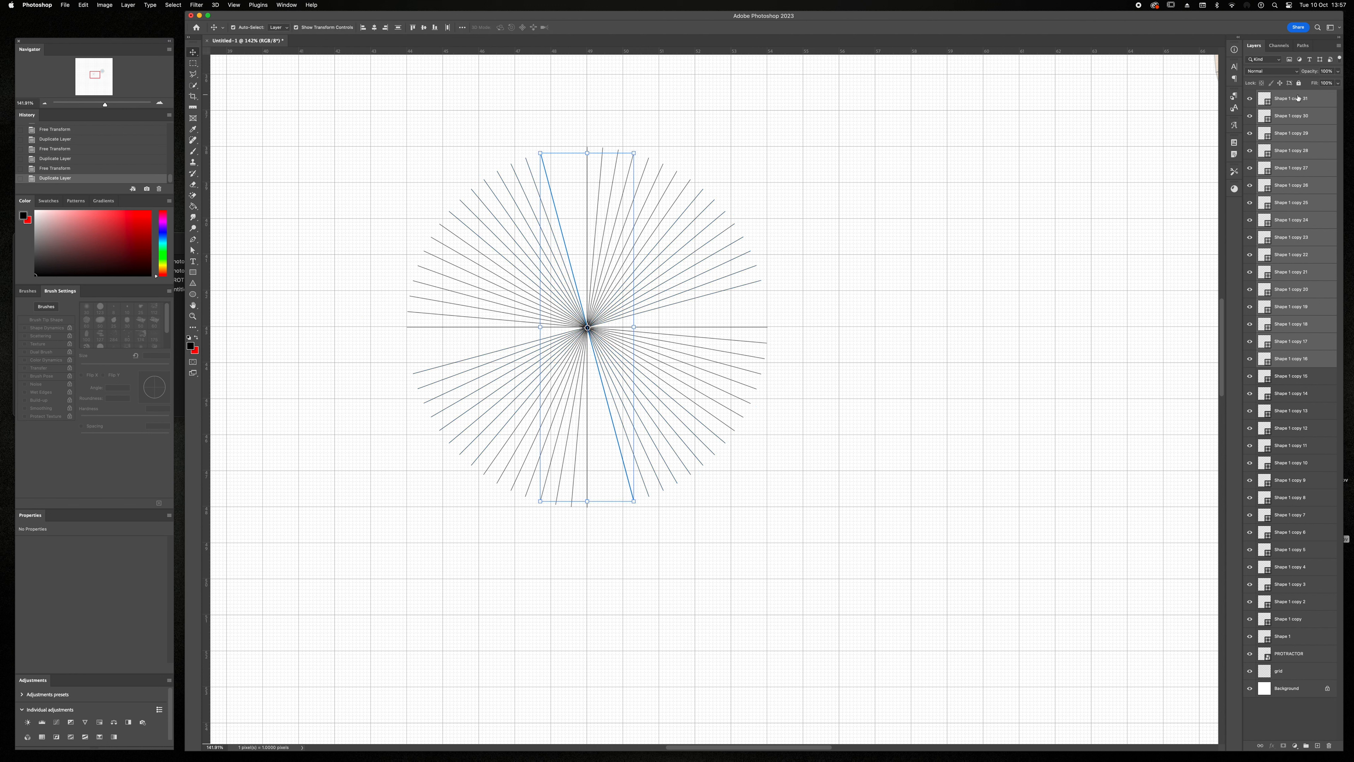
shift+click(1299, 118)
drag(1298, 117, 1318, 745)
drag(638, 87, 700, 110)
click(411, 27)
text(5)
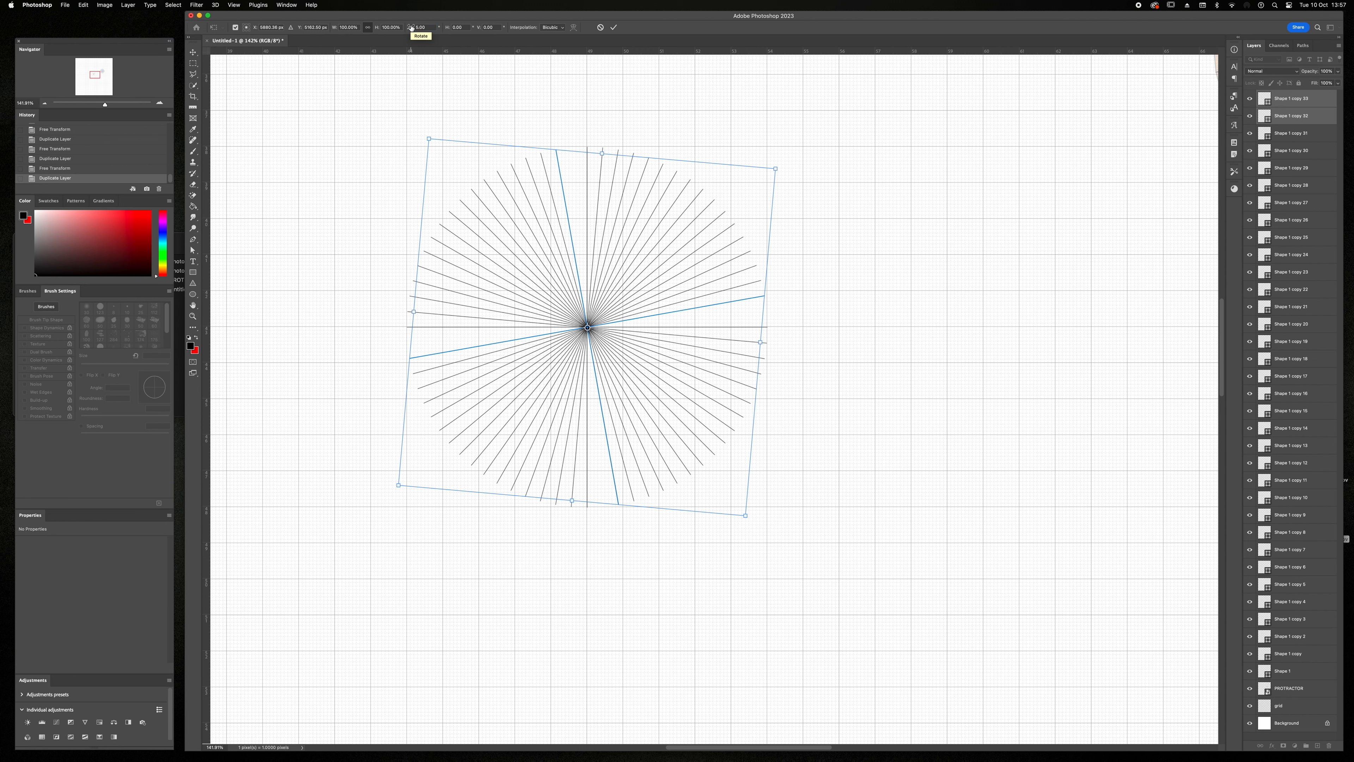
Step: Duplicate the newest pair of line layers and rotate the copies another 5 degrees to complete the circle
click(1317, 104)
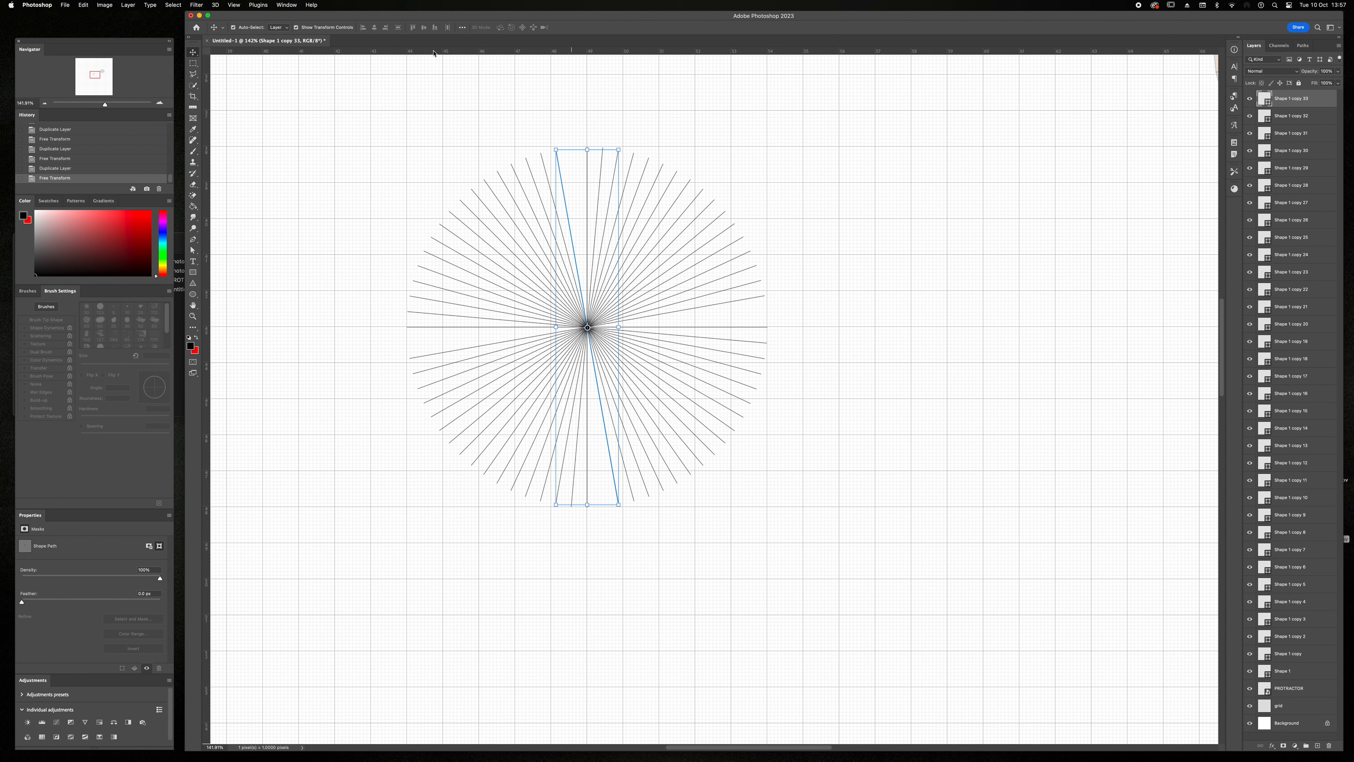
shift+click(1290, 117)
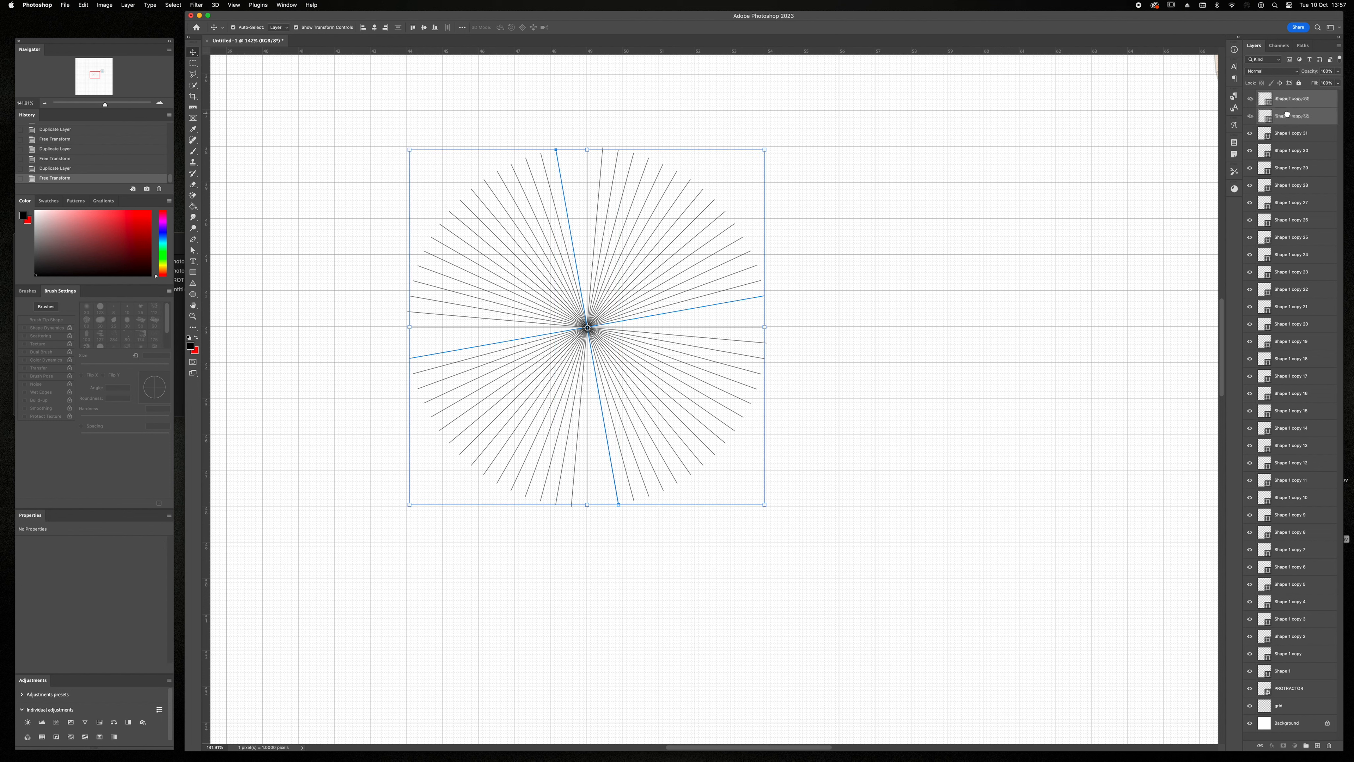
key(super+j)
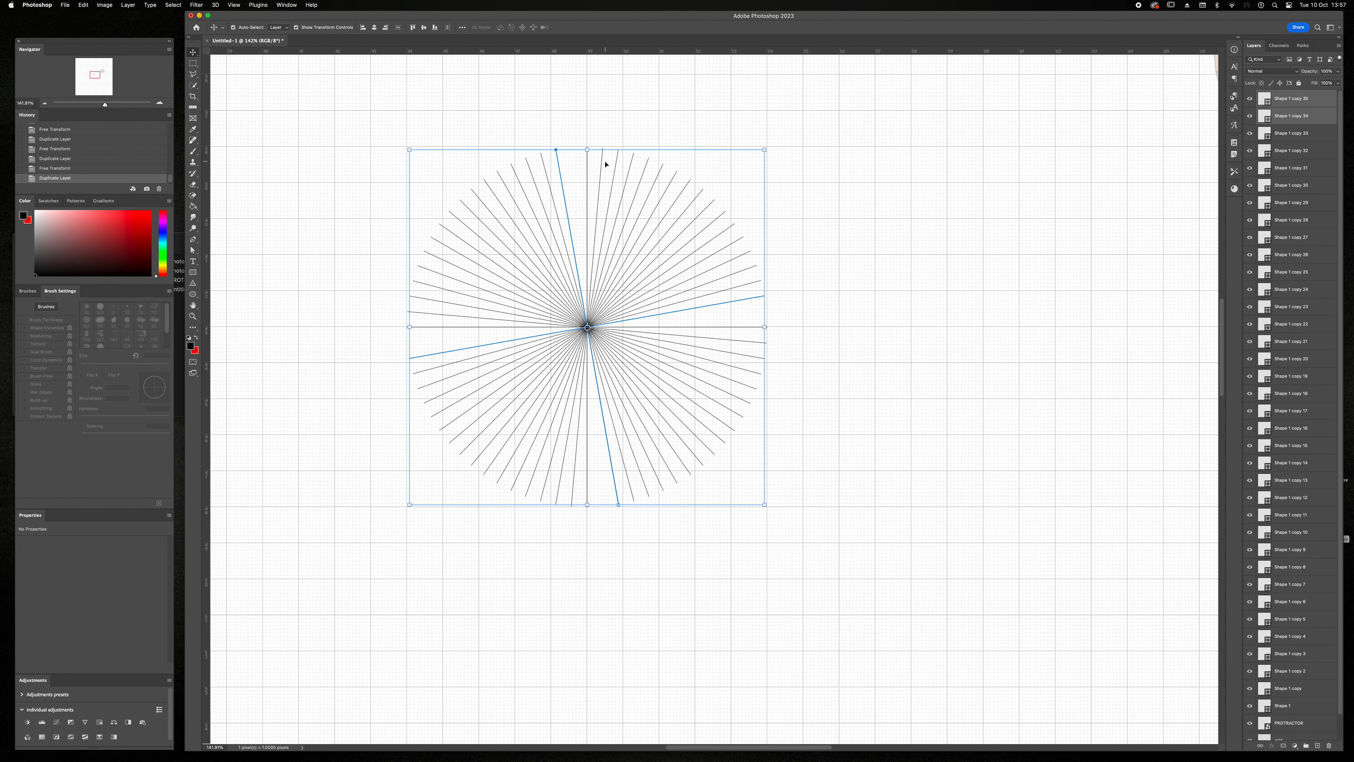
key(super+t)
click(433, 25)
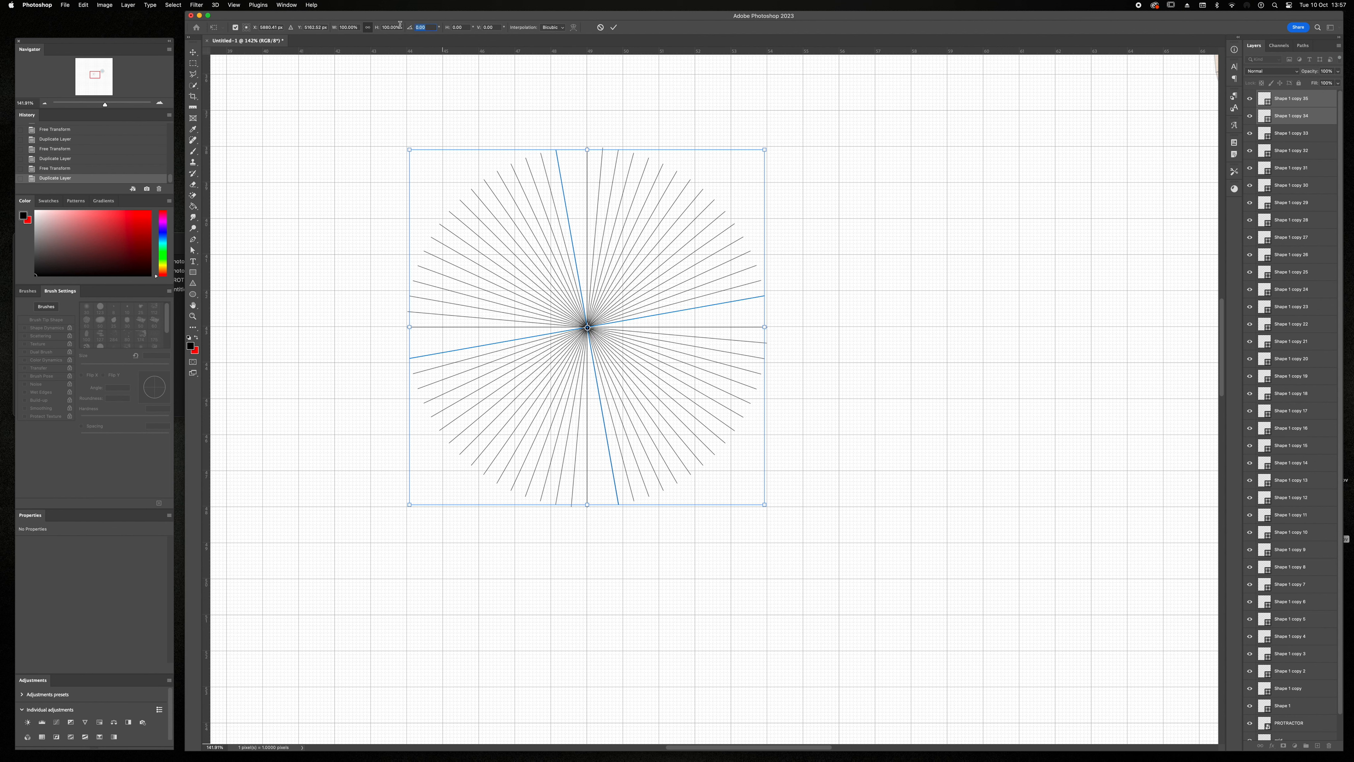
text(5)
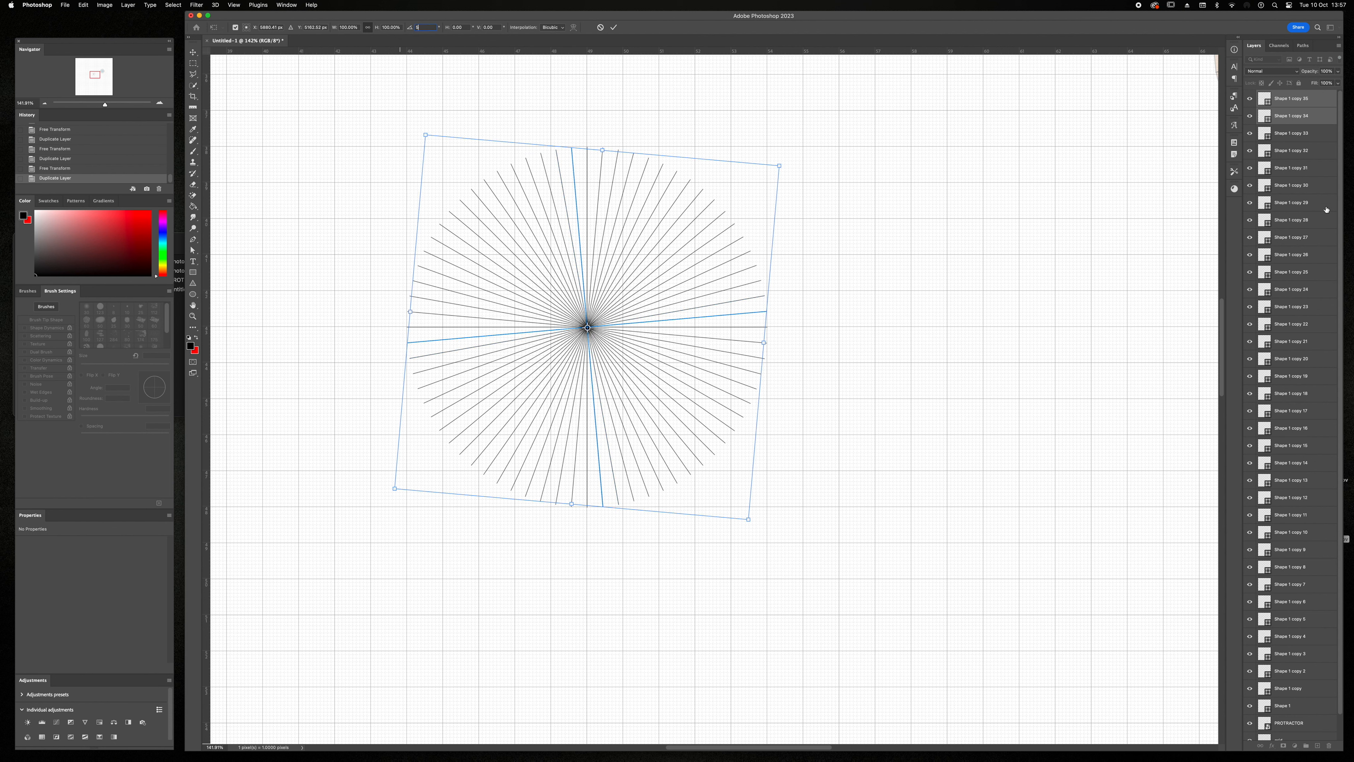
key(Return)
Step: Set the stroke of the vertical and horizontal lines to red and move their layers to the top of the stack
click(1294, 103)
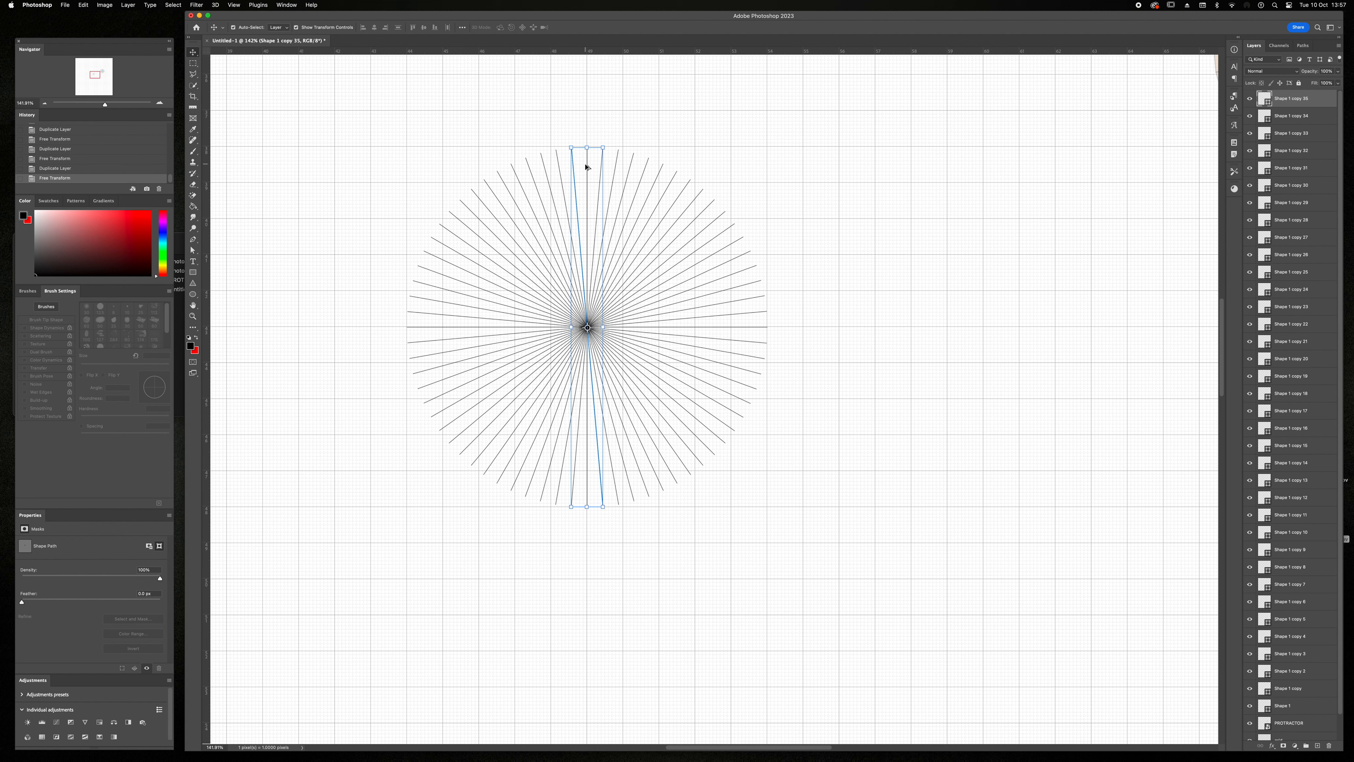
scroll(586, 168, up, 5)
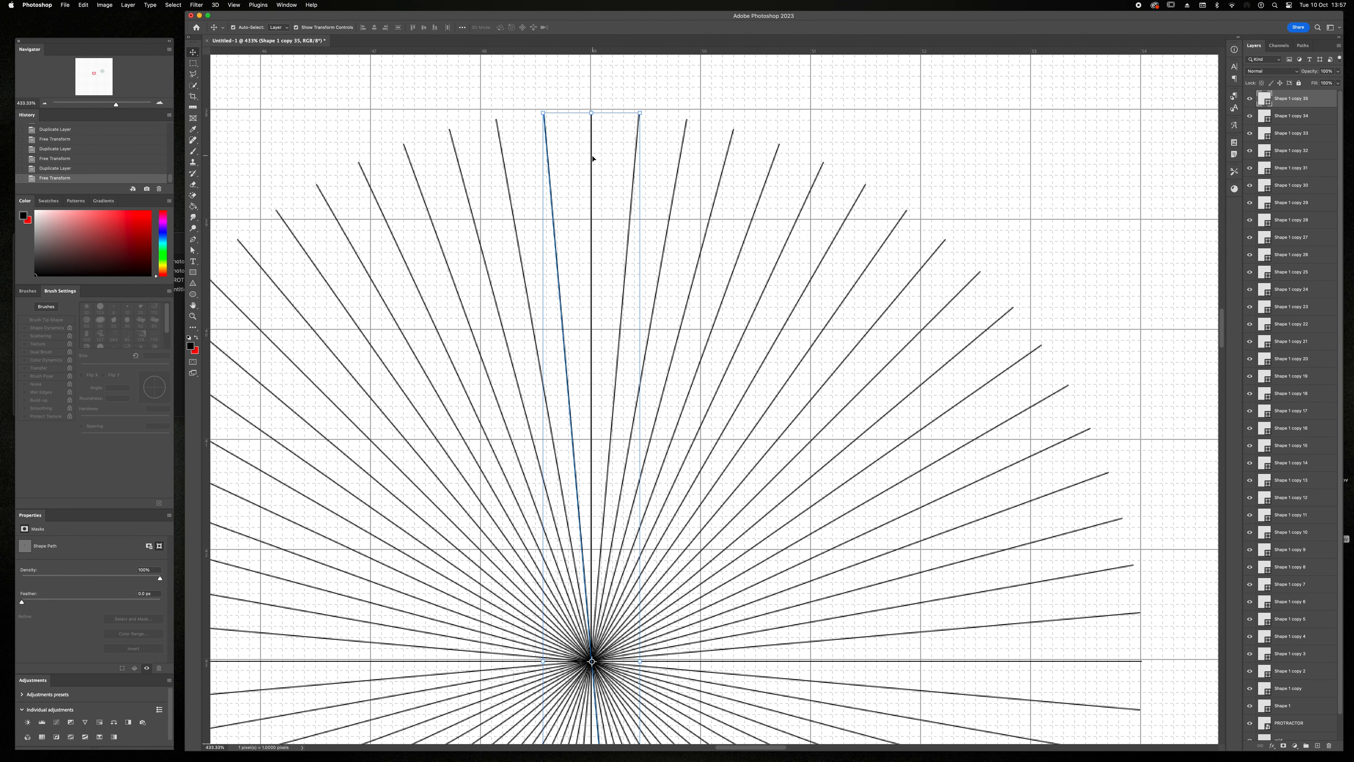
click(592, 158)
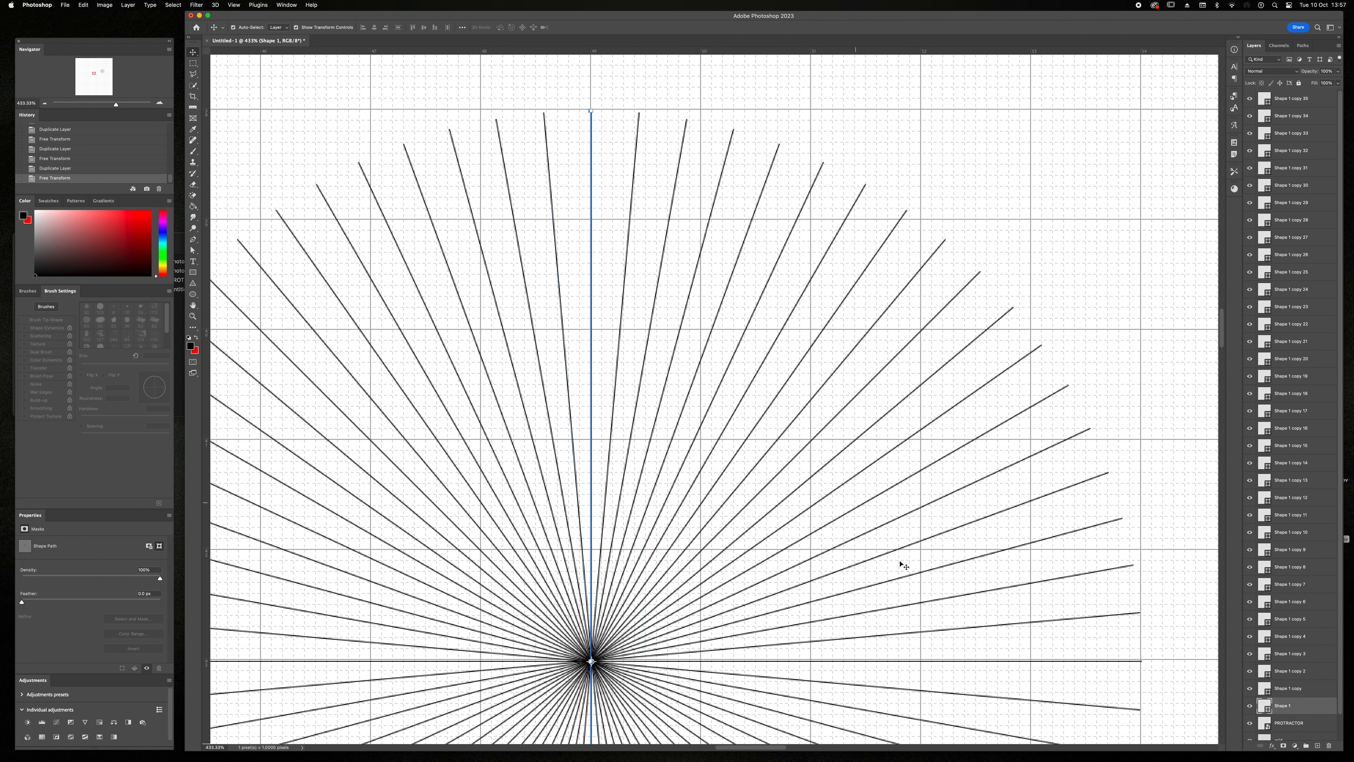
shift+click(993, 662)
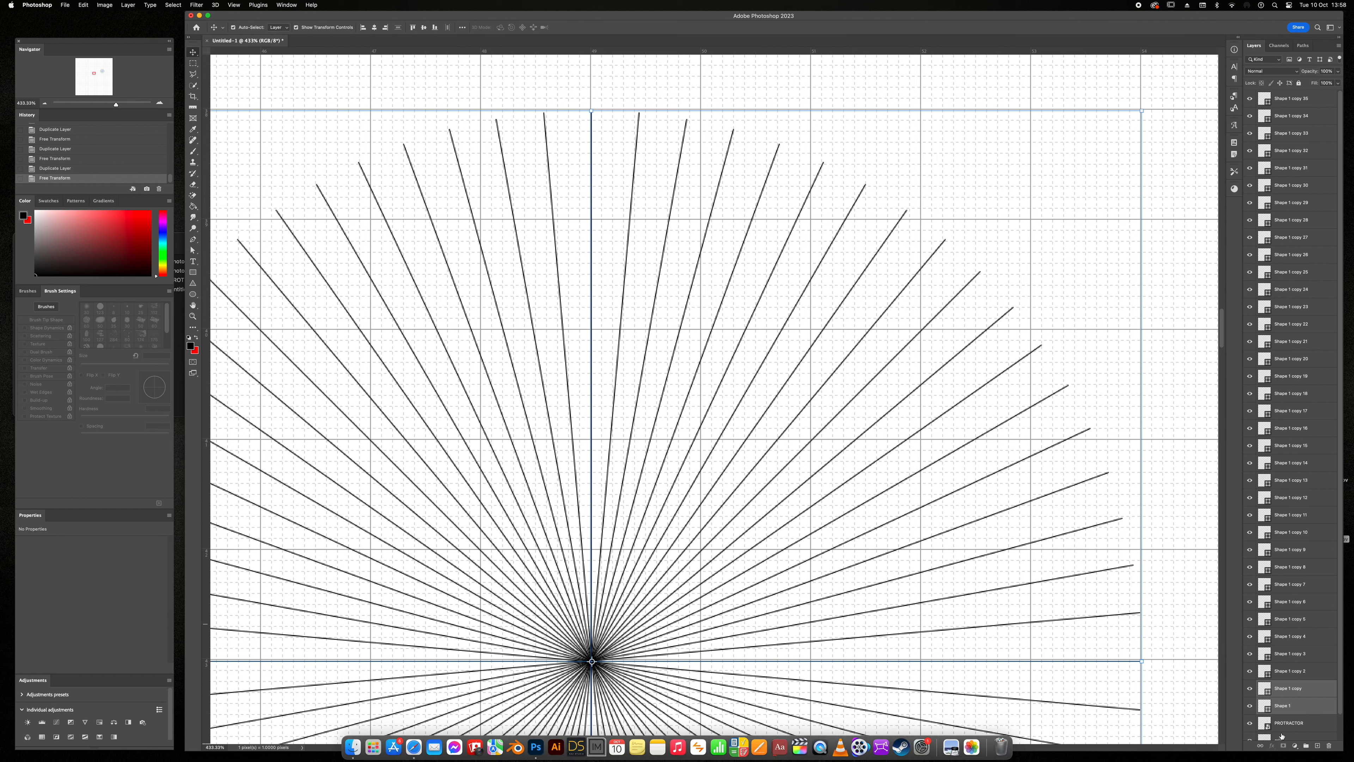
key(a)
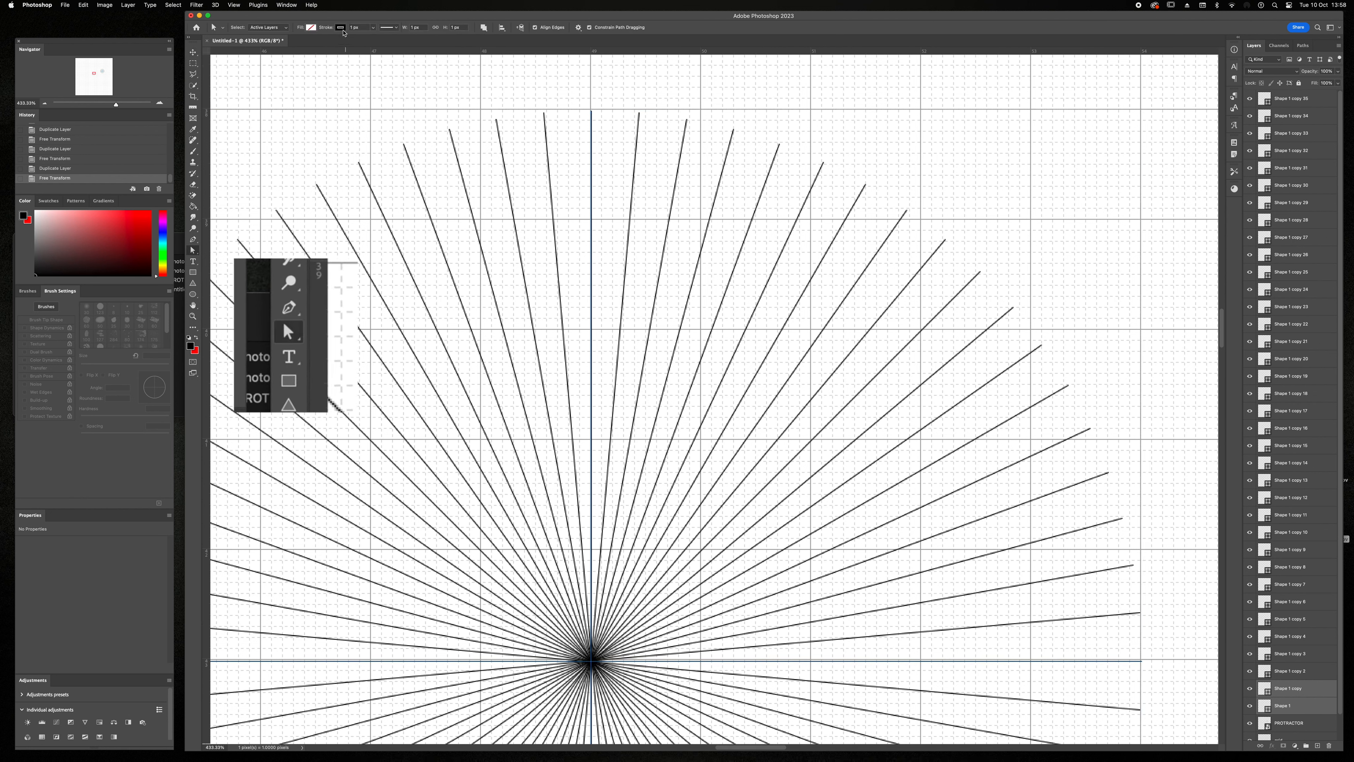
click(341, 28)
click(327, 72)
drag(117, 105, 107, 105)
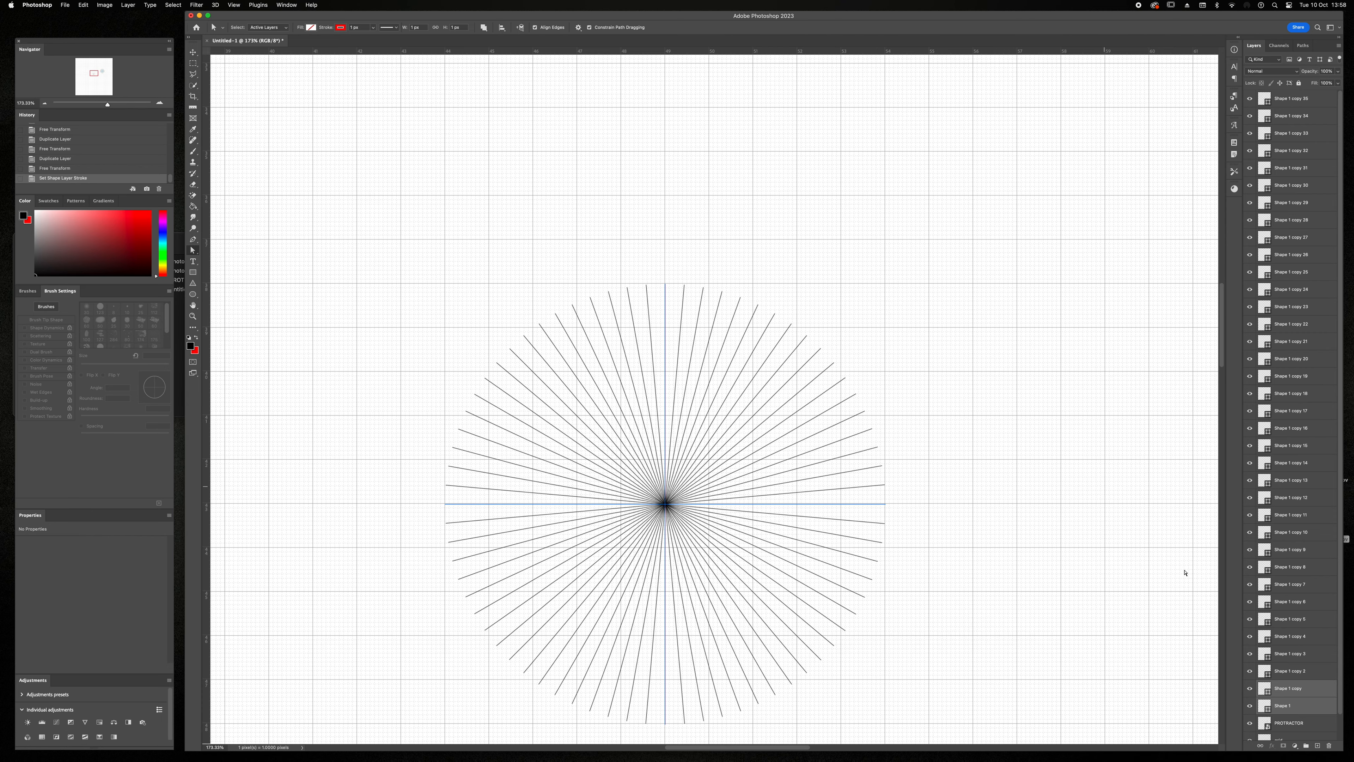
drag(1304, 687, 1276, 116)
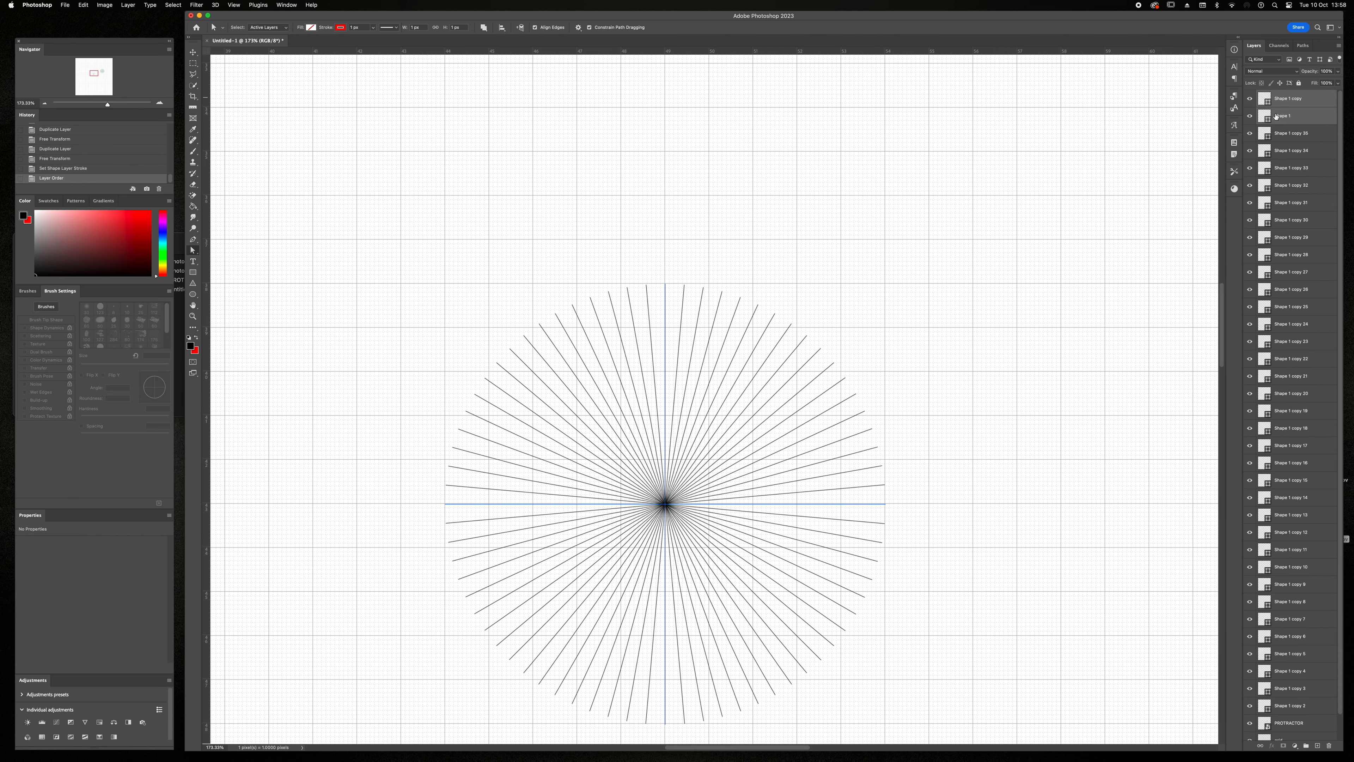
Step: Apply the dashed stroke style to all line layers except the red vertical and horizontal ones
click(1301, 139)
scroll(1296, 303, down, 2)
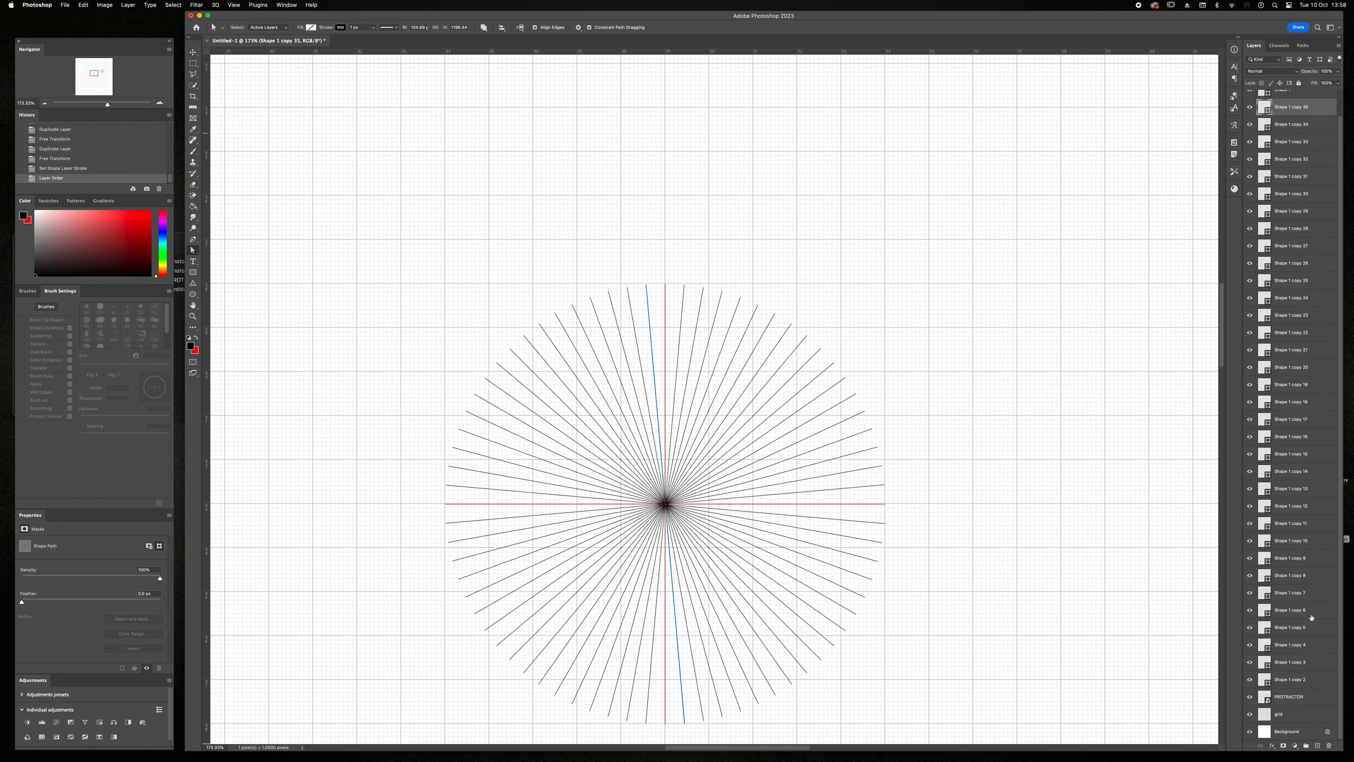
shift+click(1303, 681)
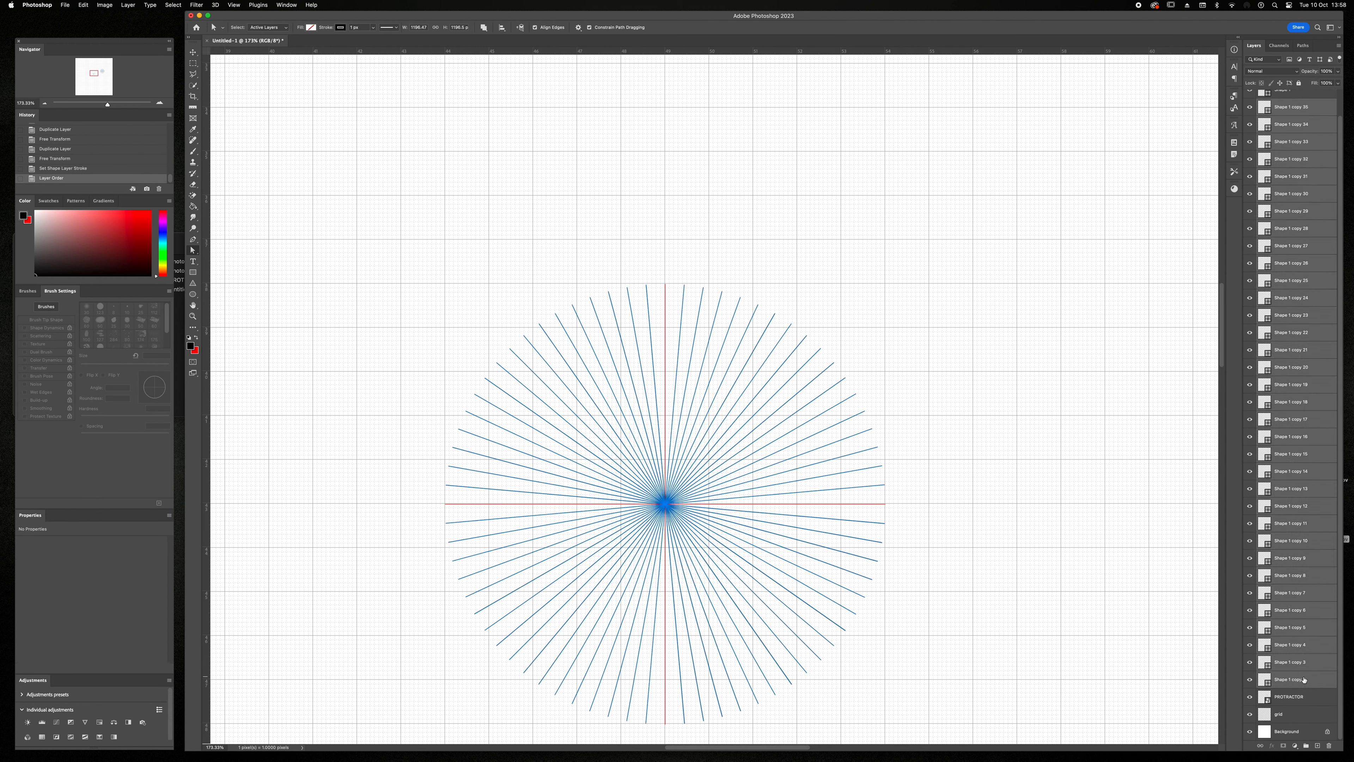
click(393, 29)
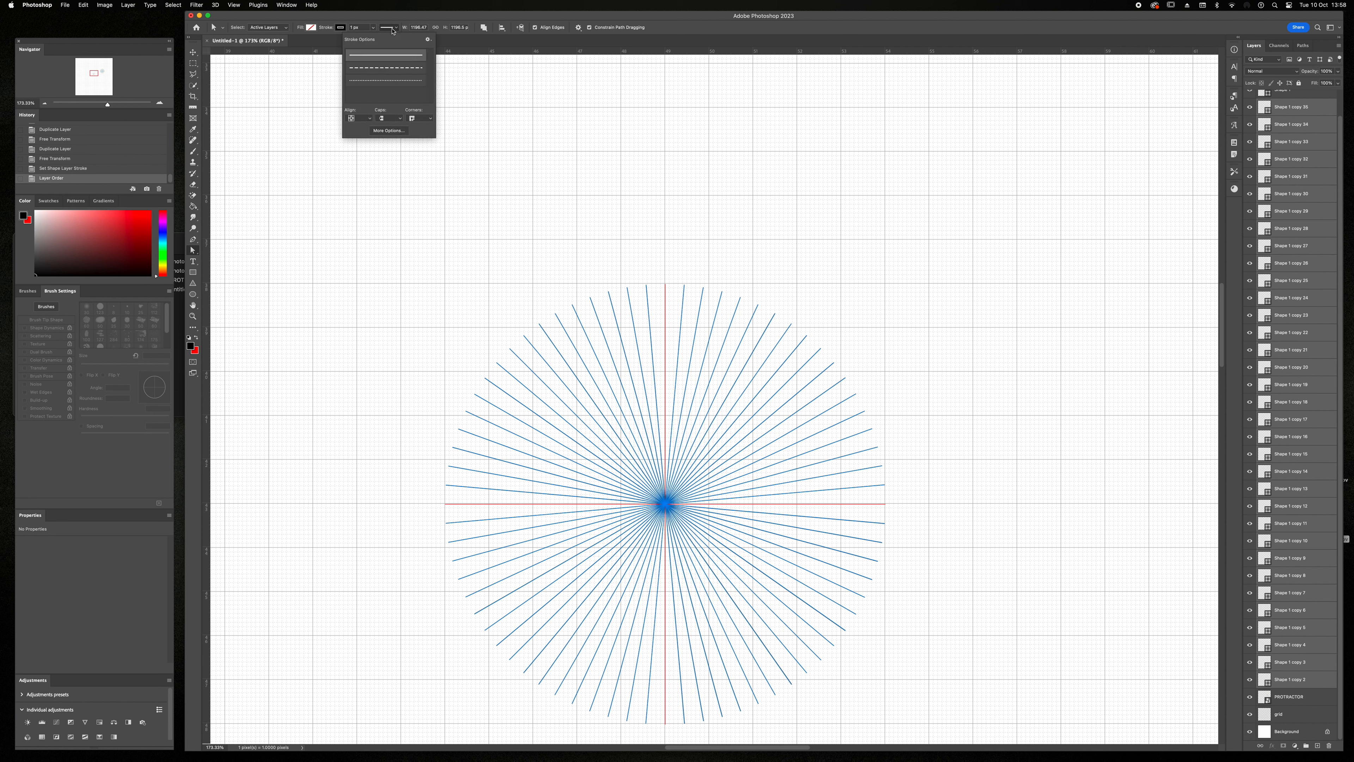
click(385, 69)
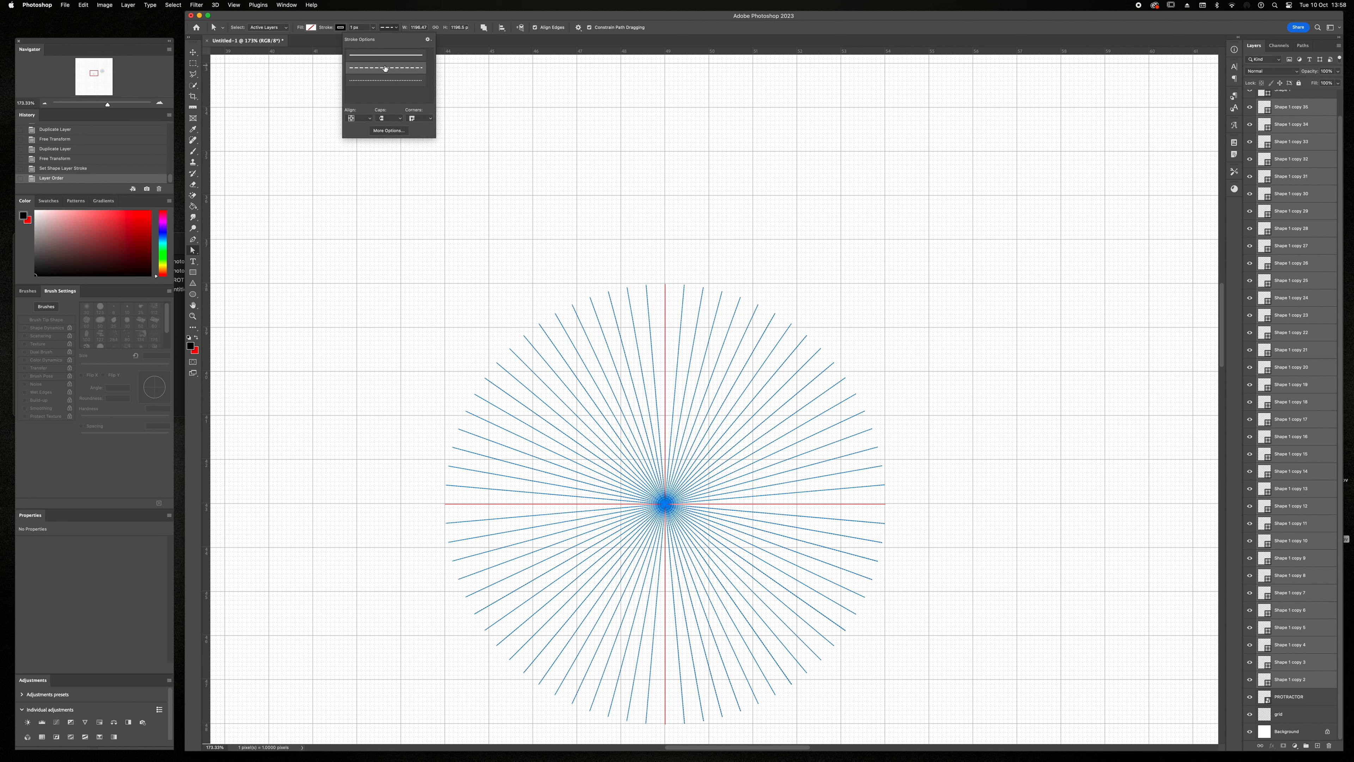
click(817, 357)
Step: Set the stroke colour of the two 45-degree diagonal lines to red
click(1278, 388)
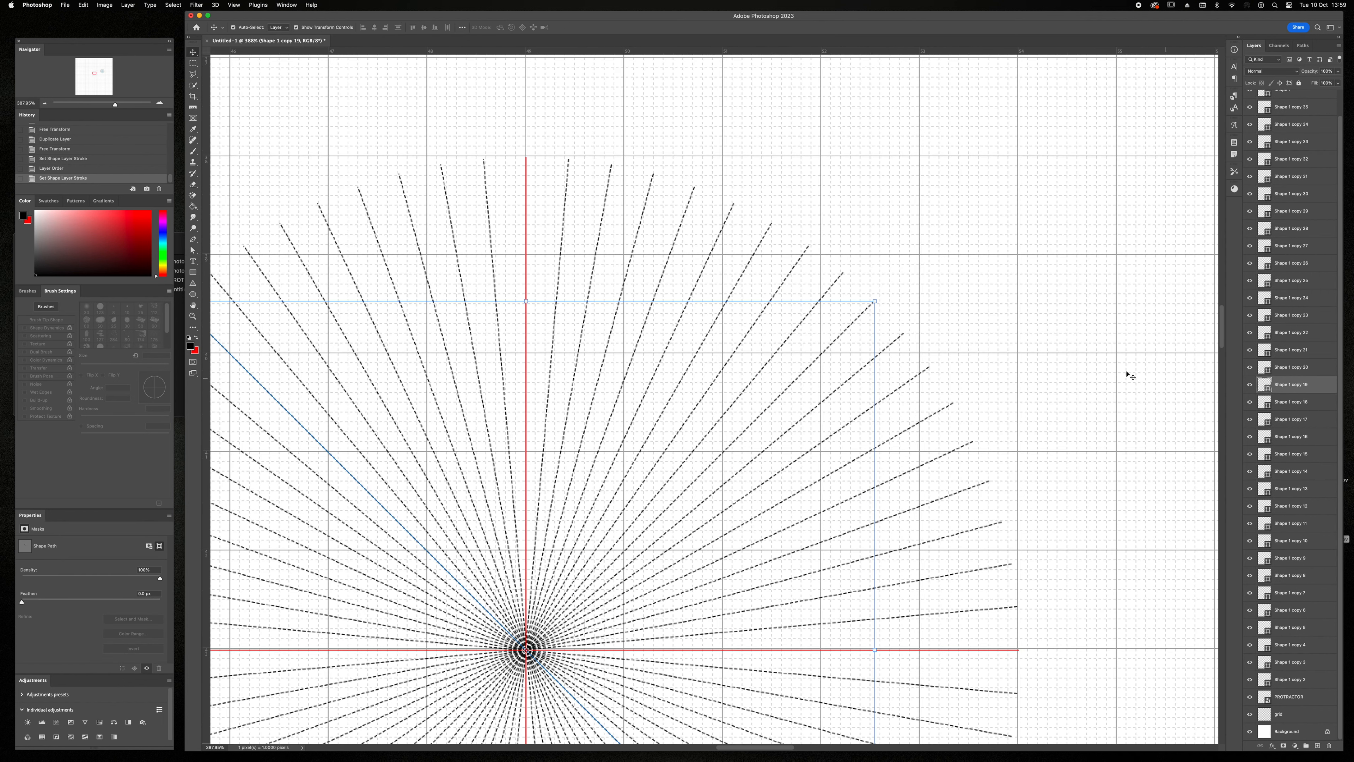
click(806, 318)
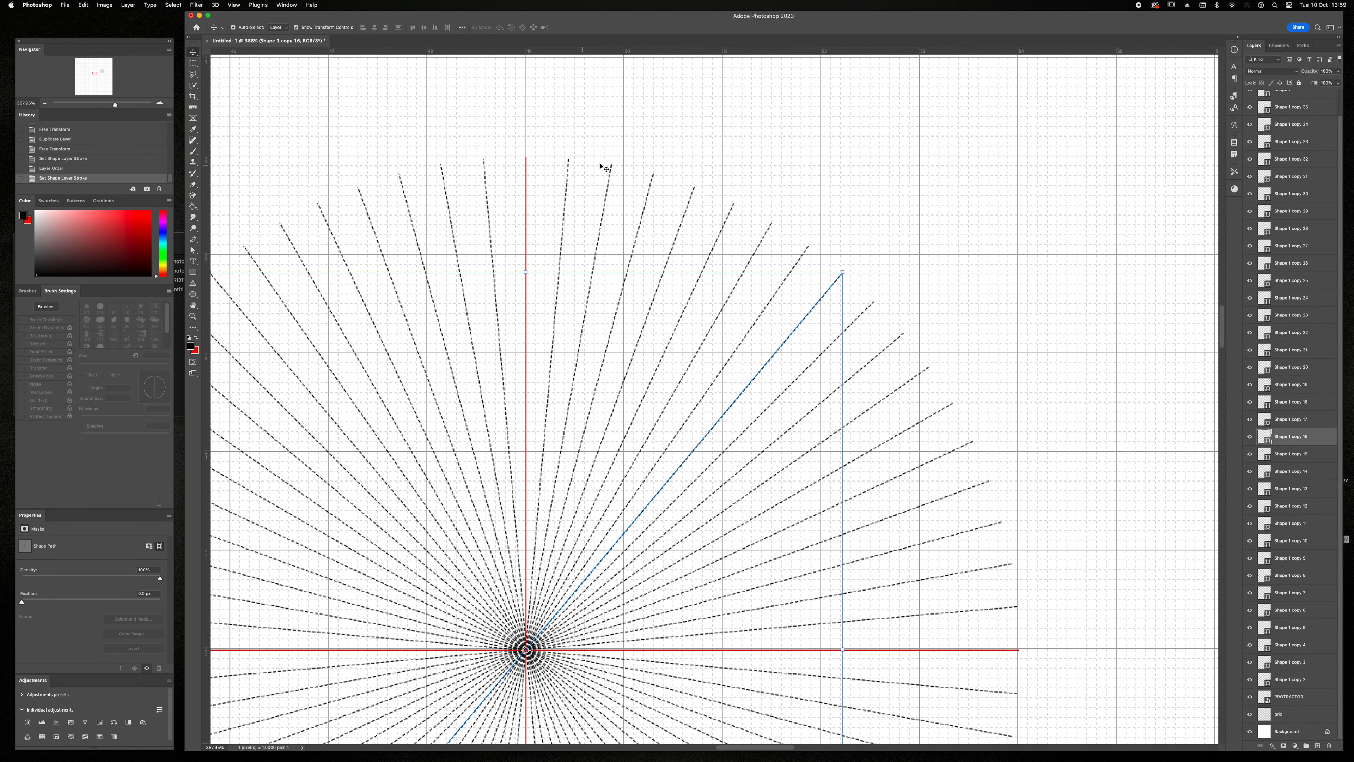
click(873, 303)
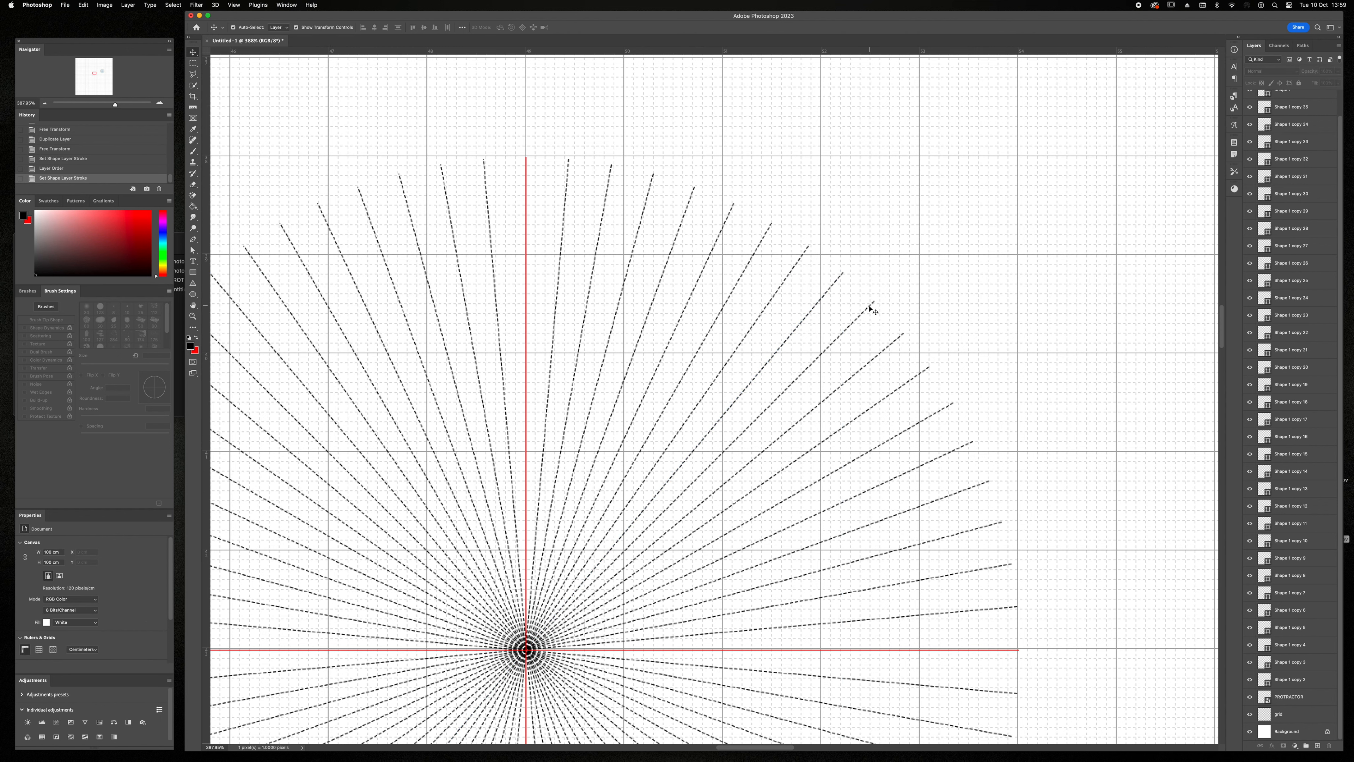
click(860, 318)
scroll(702, 394, left, 5)
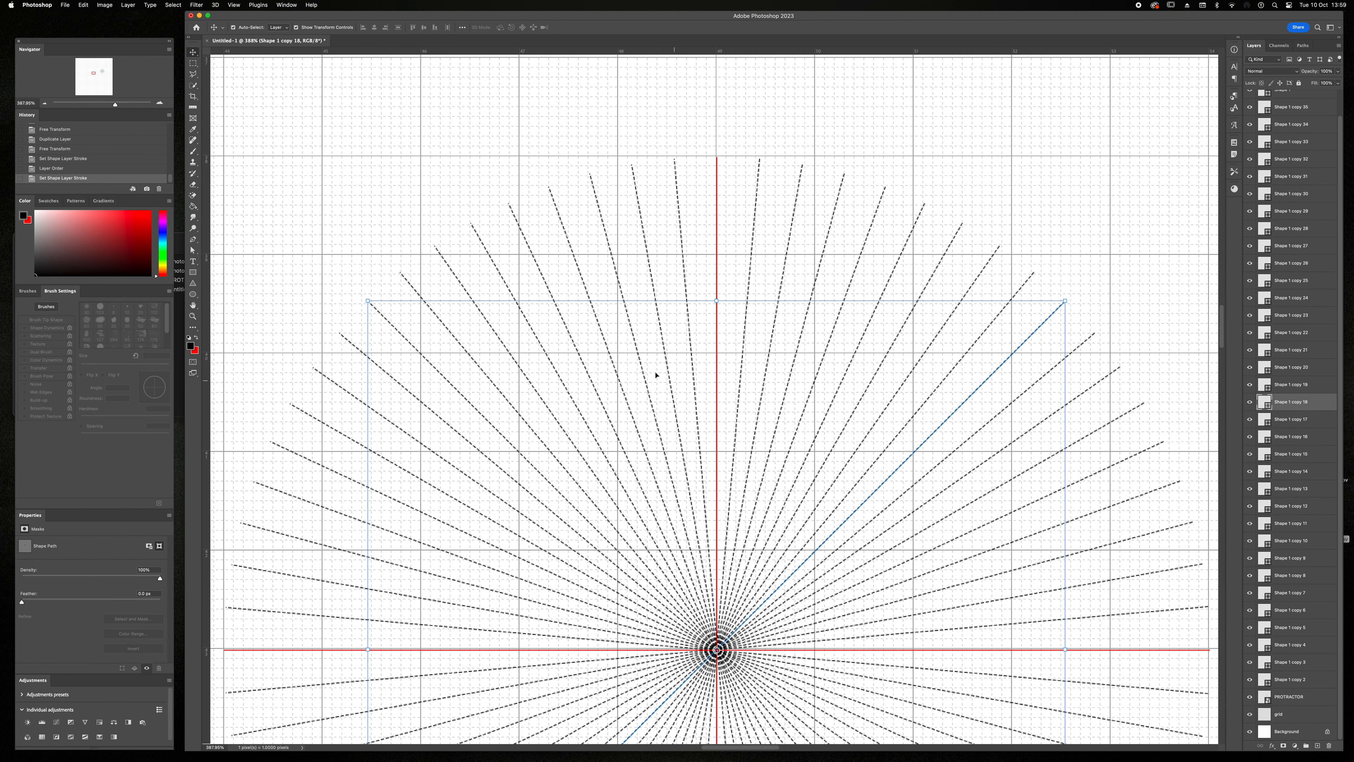
shift+click(396, 331)
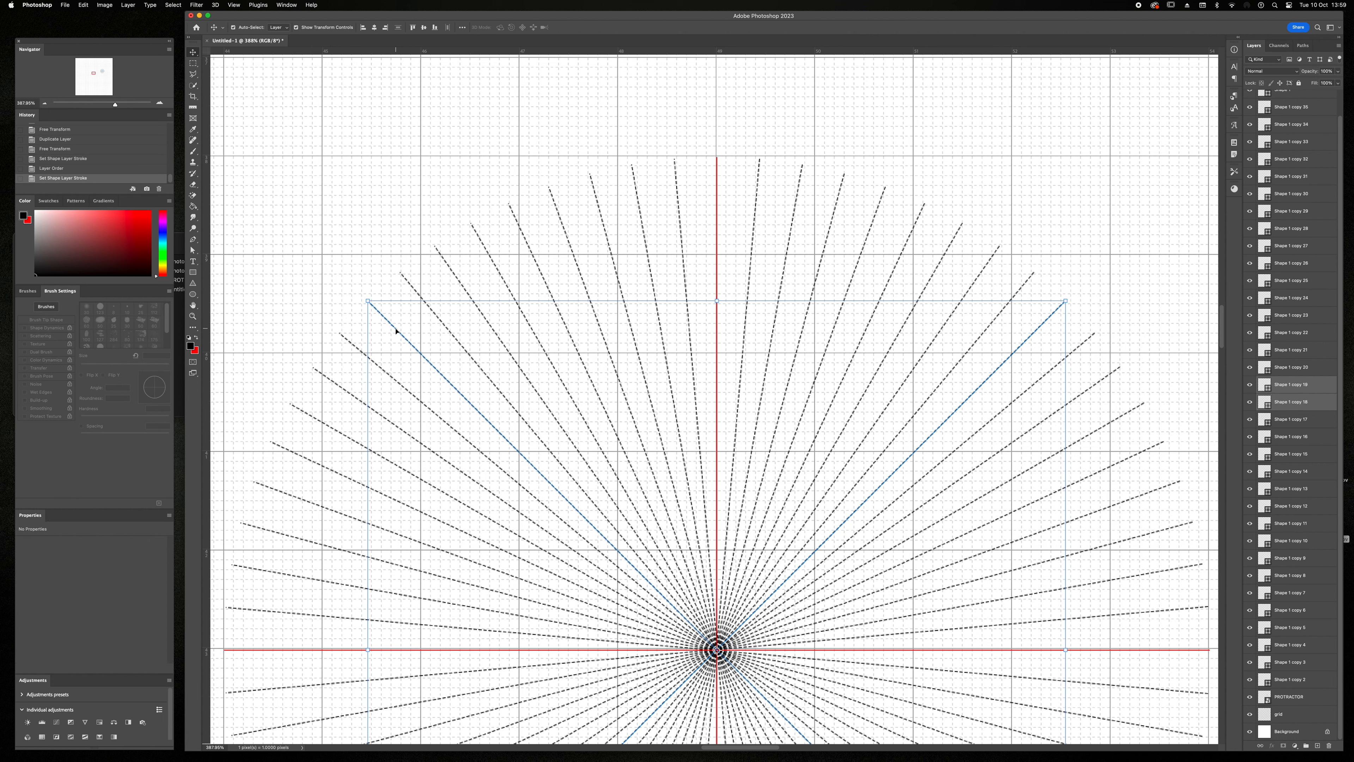
key(a)
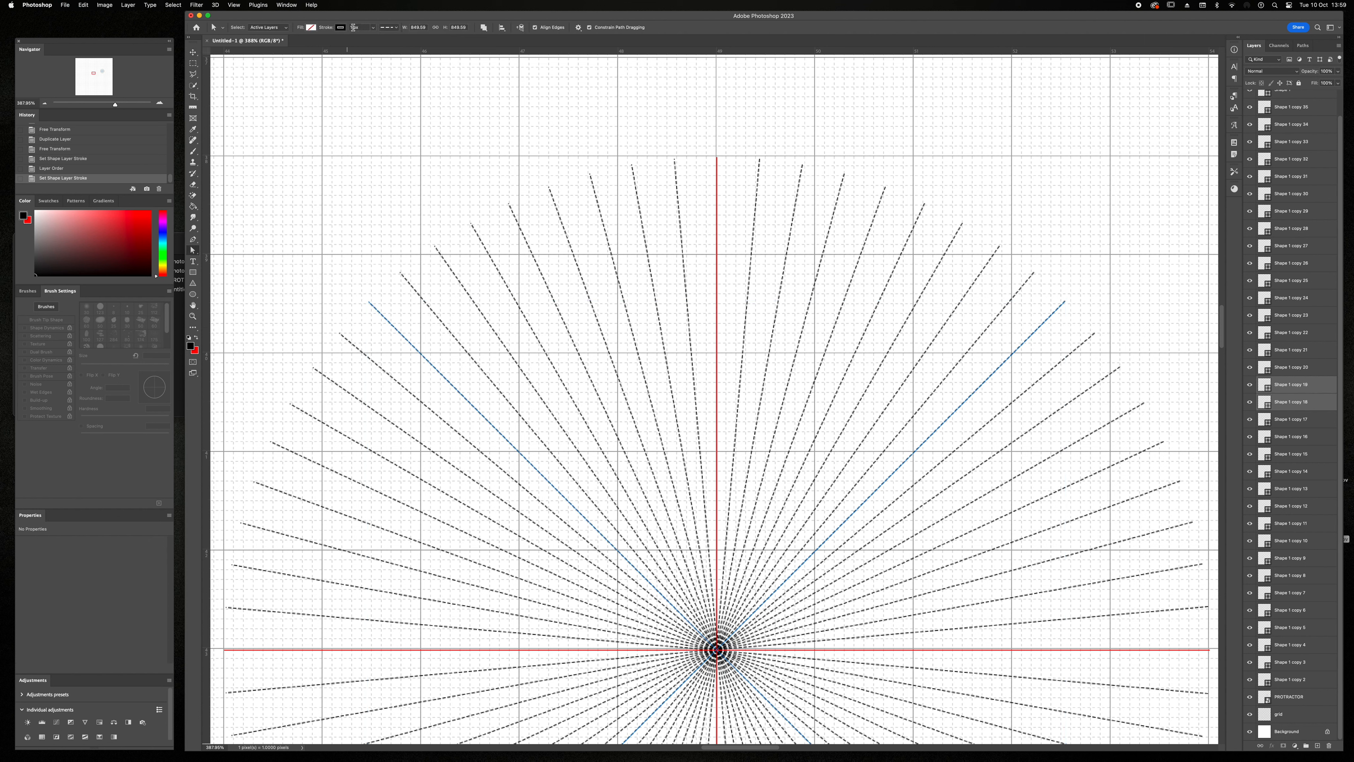
click(340, 28)
click(295, 72)
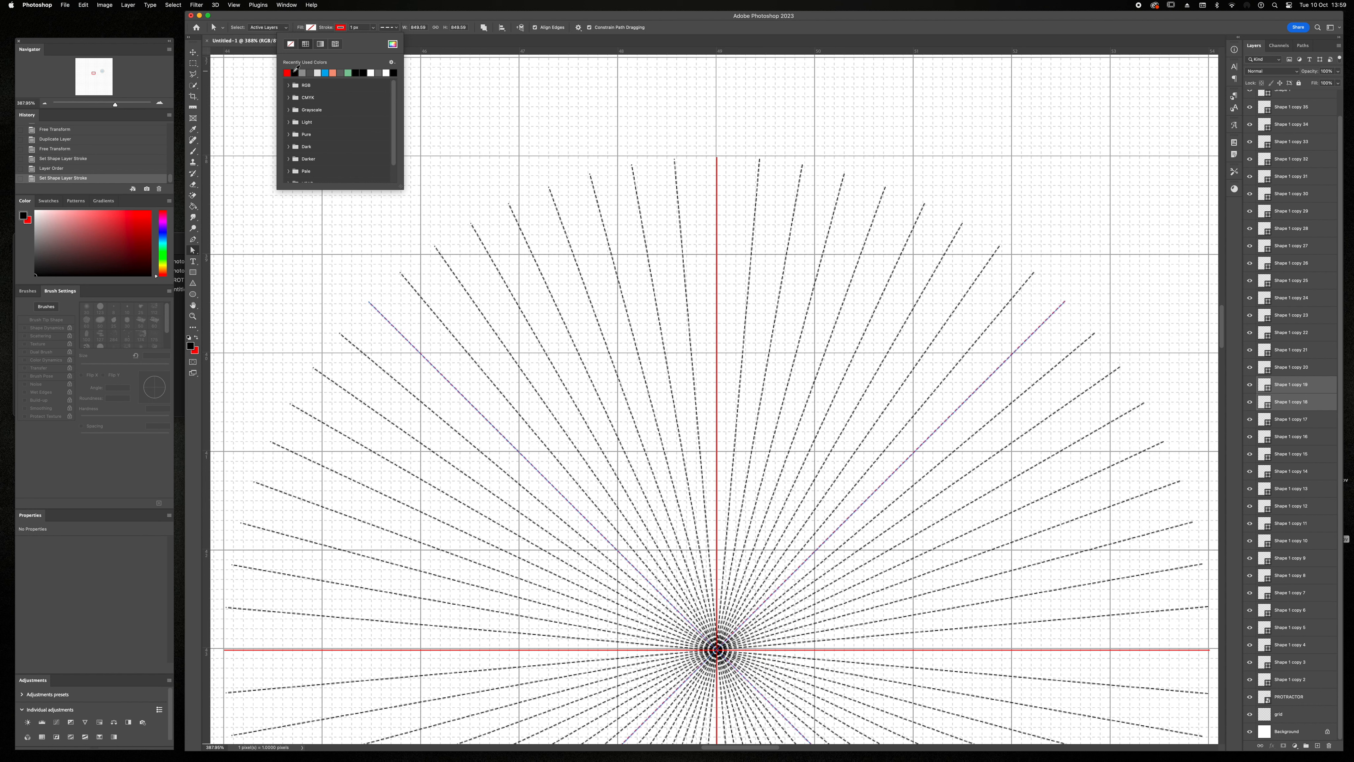
Step: Rasterize all the protractor line layers and merge them into a single layer
click(1301, 681)
scroll(1301, 486, up, 2)
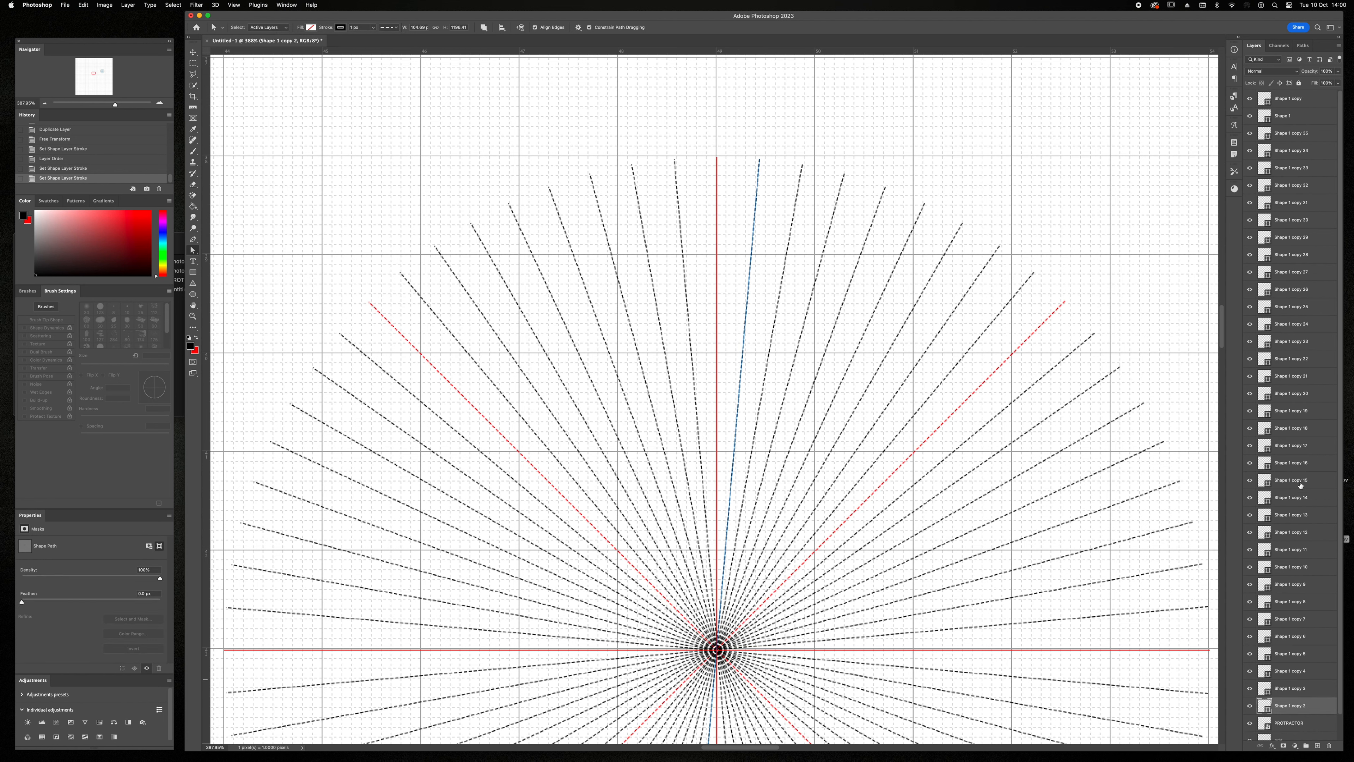
shift+click(1292, 101)
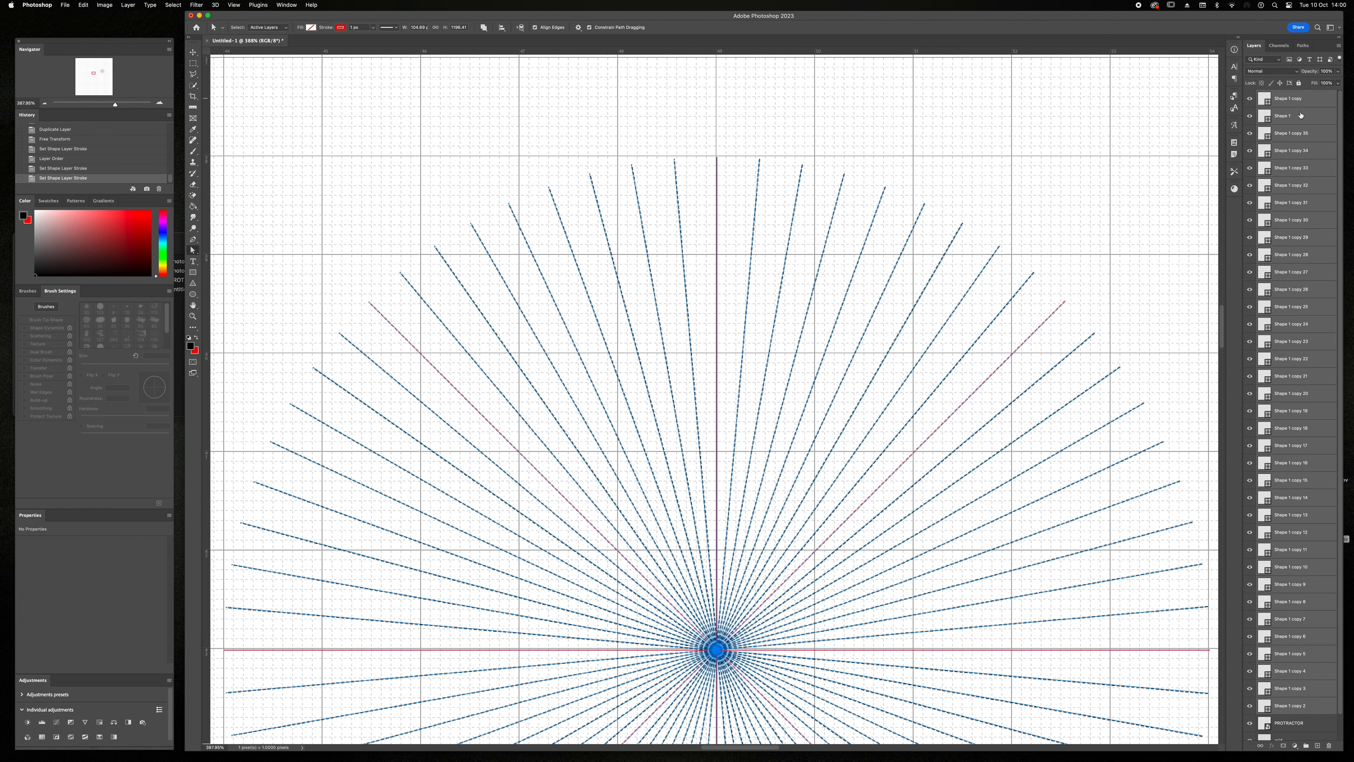
right_click(1301, 114)
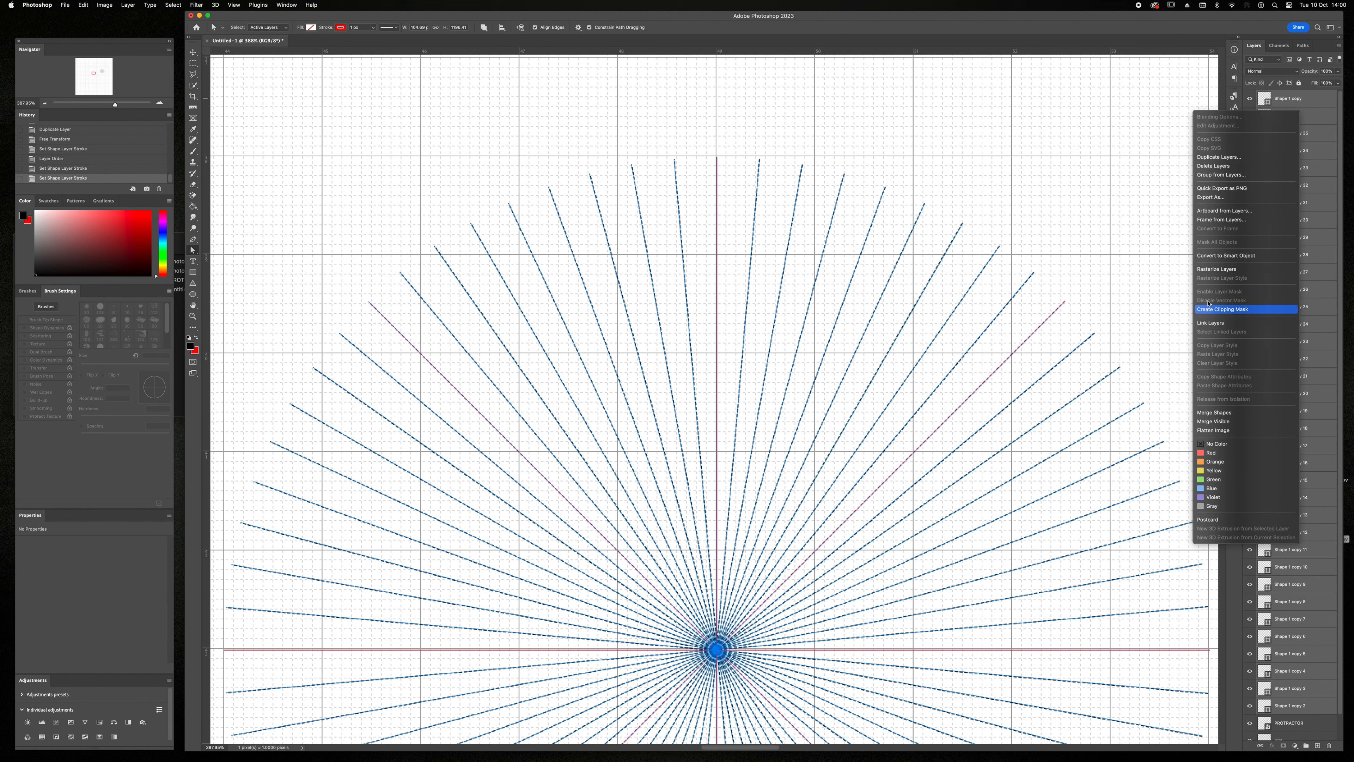
click(1211, 270)
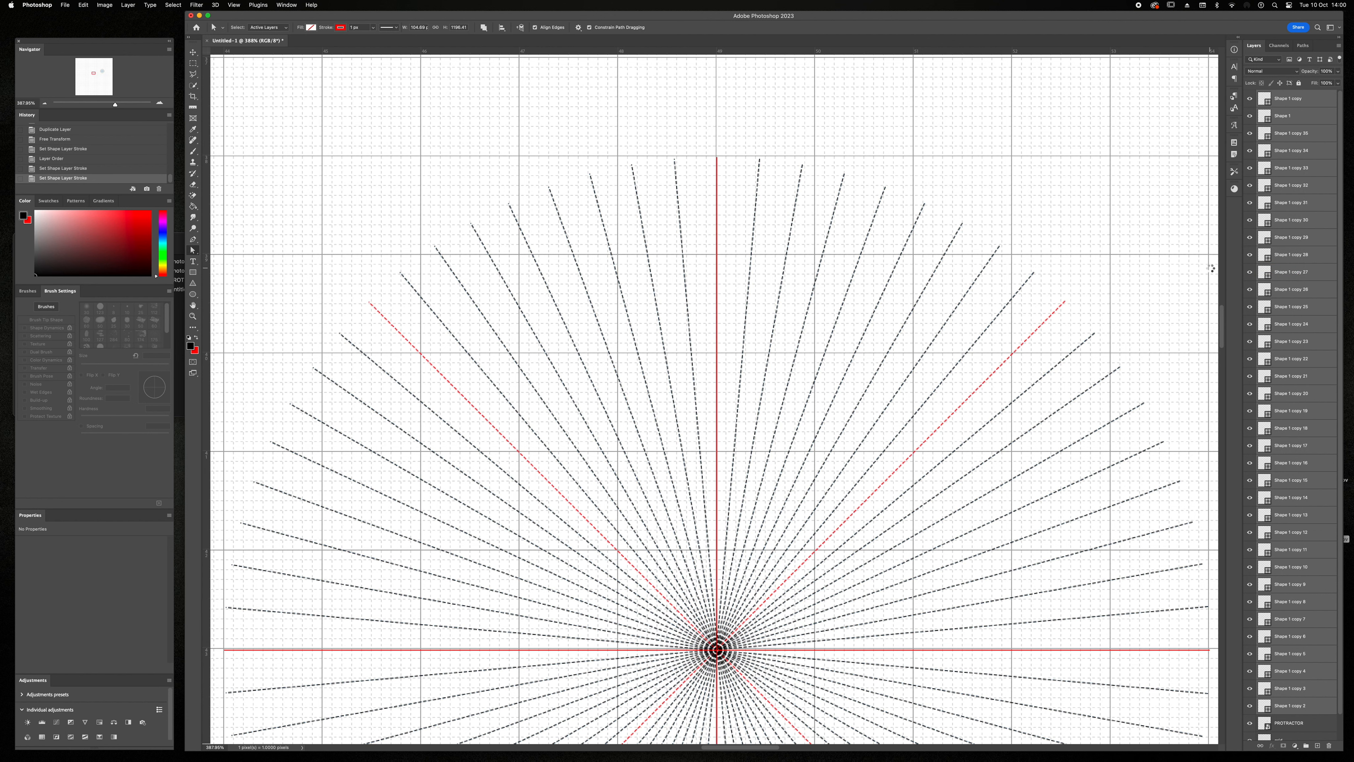
right_click(1274, 237)
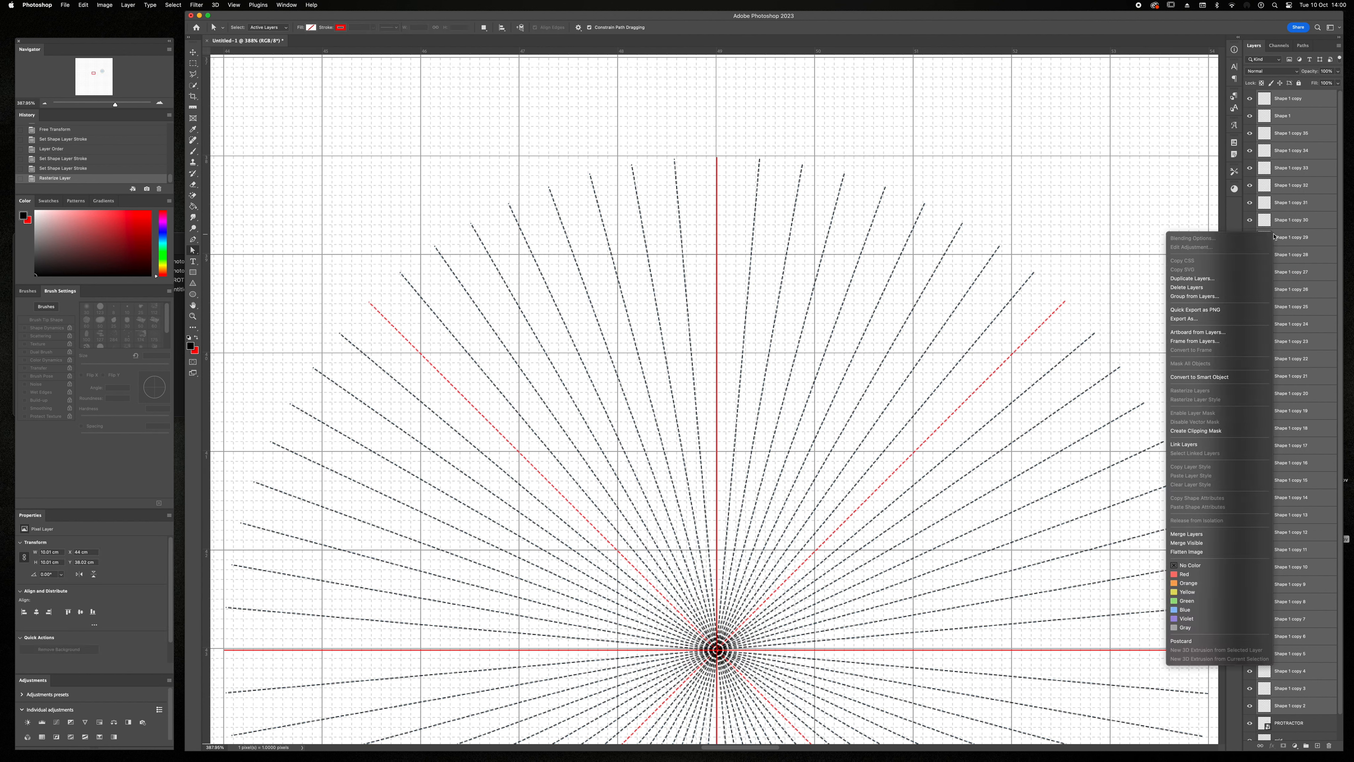
click(1192, 534)
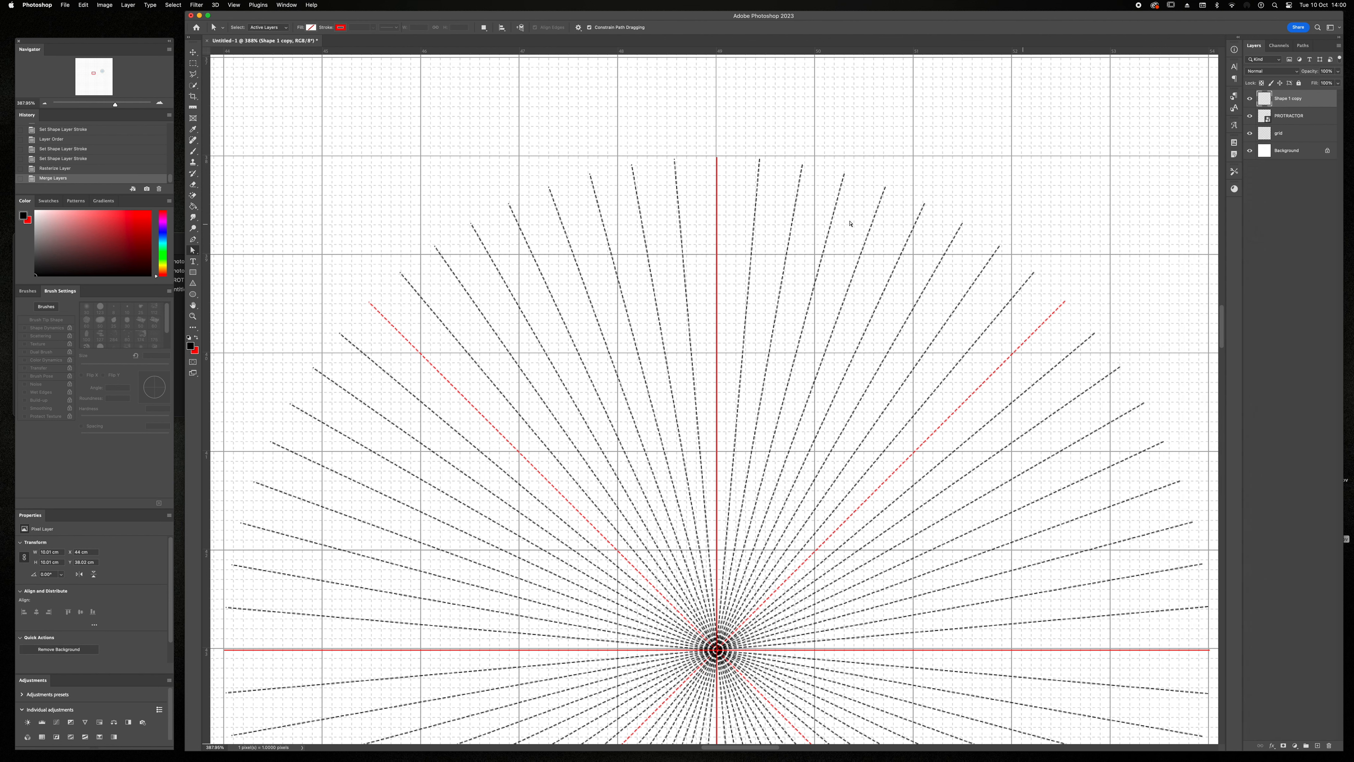
Step: Move the merged protractor lines upward until the horizontal and vertical red lines sit on the grid lines
key(v)
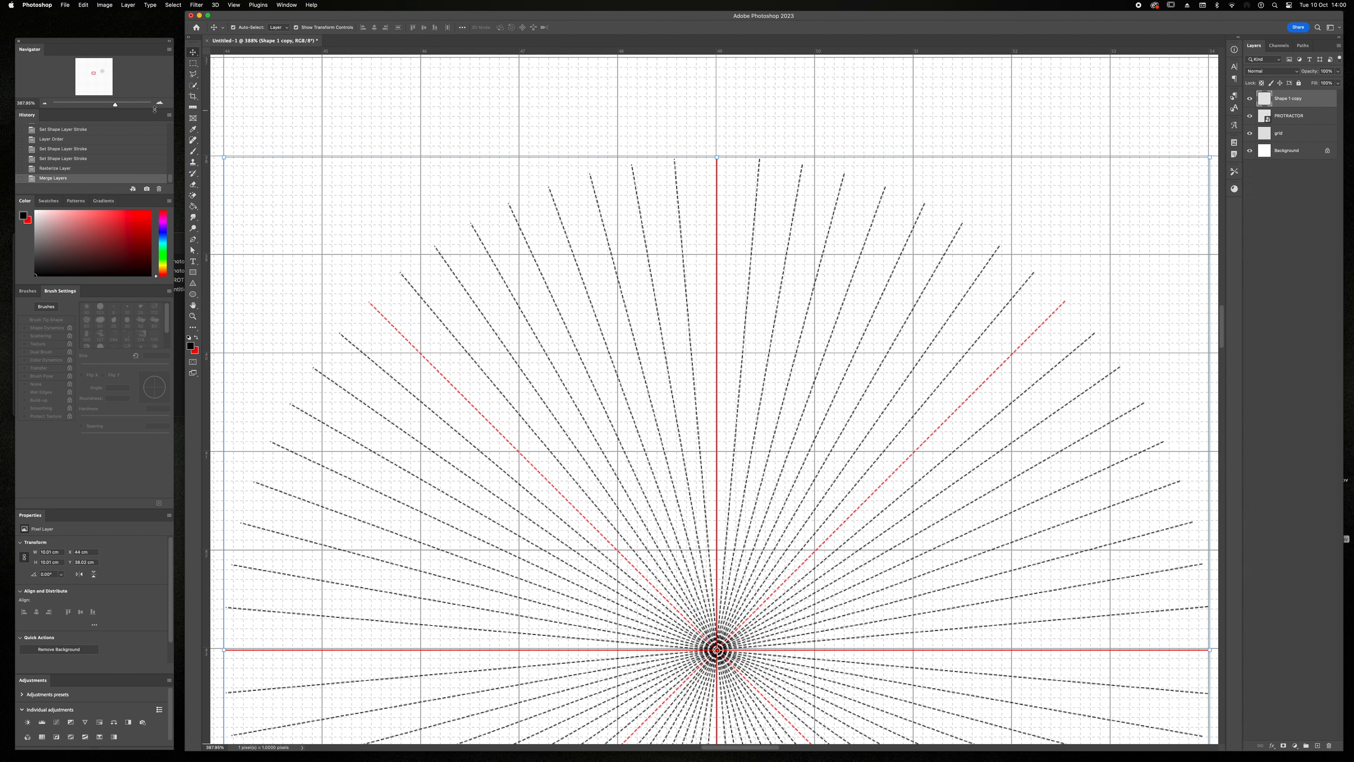
drag(114, 104, 110, 104)
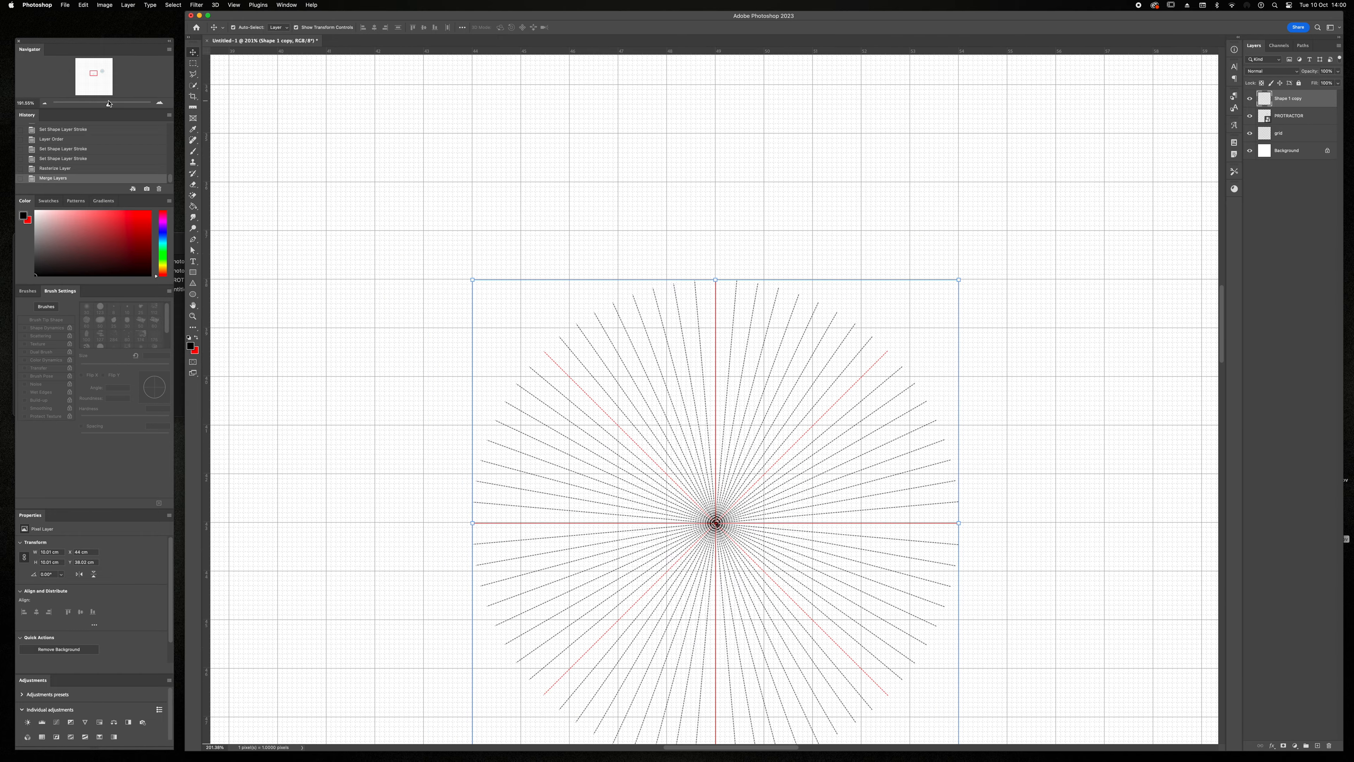
drag(717, 282, 733, 166)
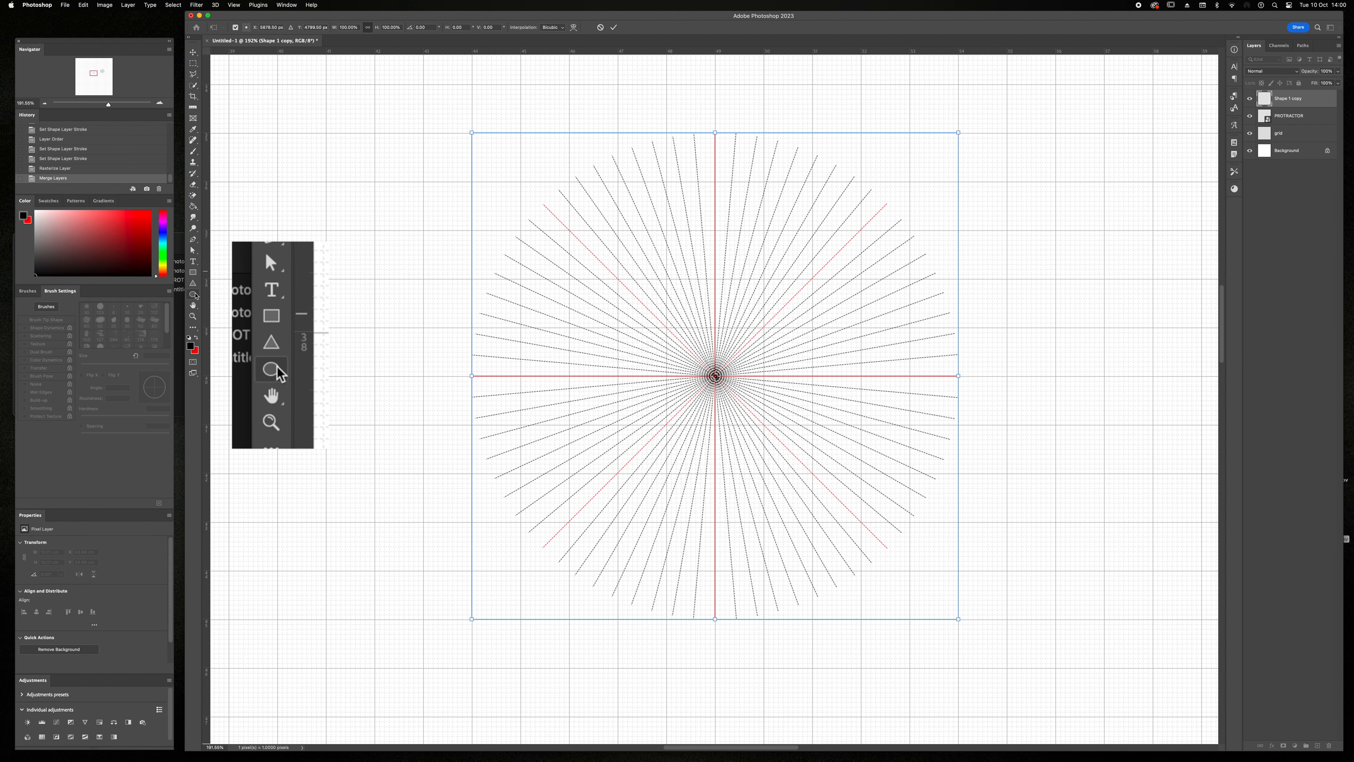
Step: Draw an unfilled circle with a black stroke over the protractor and set its width and height to 10 cm
click(194, 295)
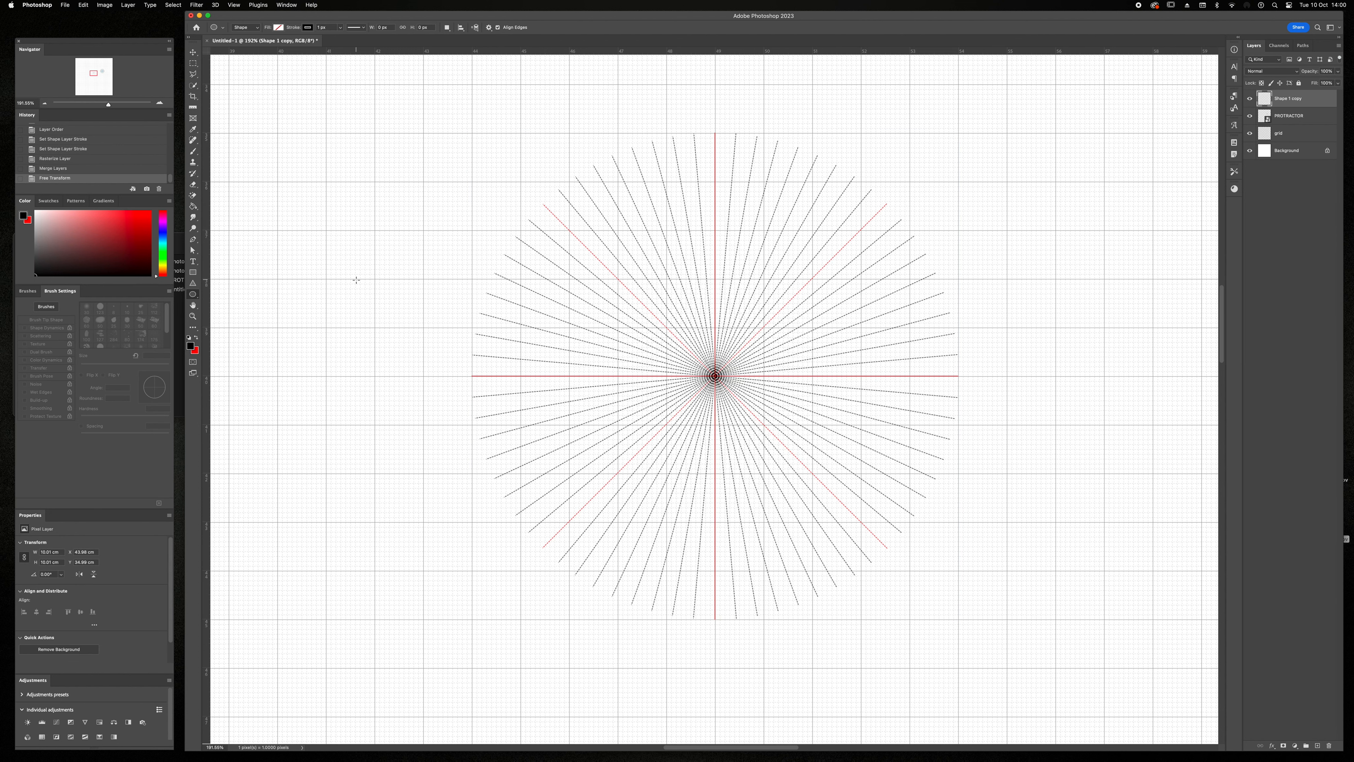
drag(340, 200, 808, 556)
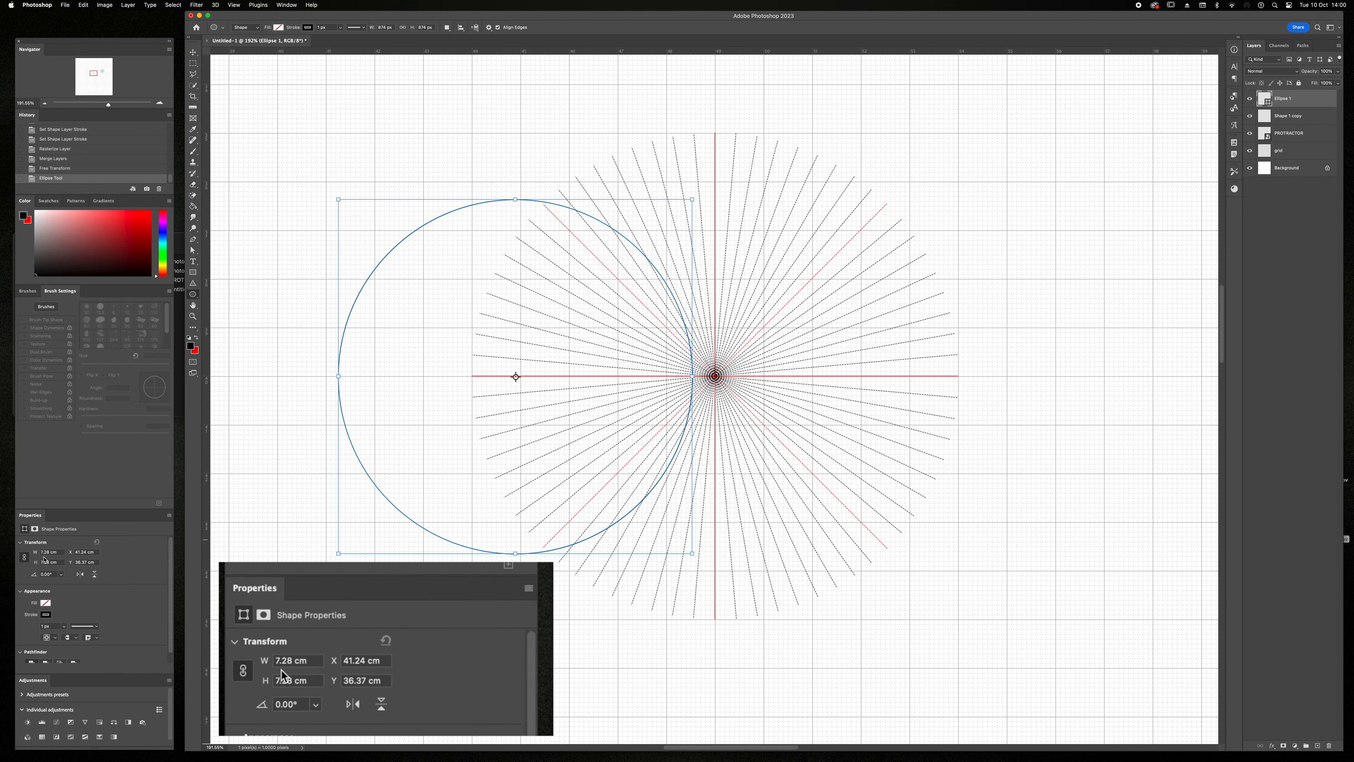
drag(50, 552, 38, 553)
text(10)
key(Return)
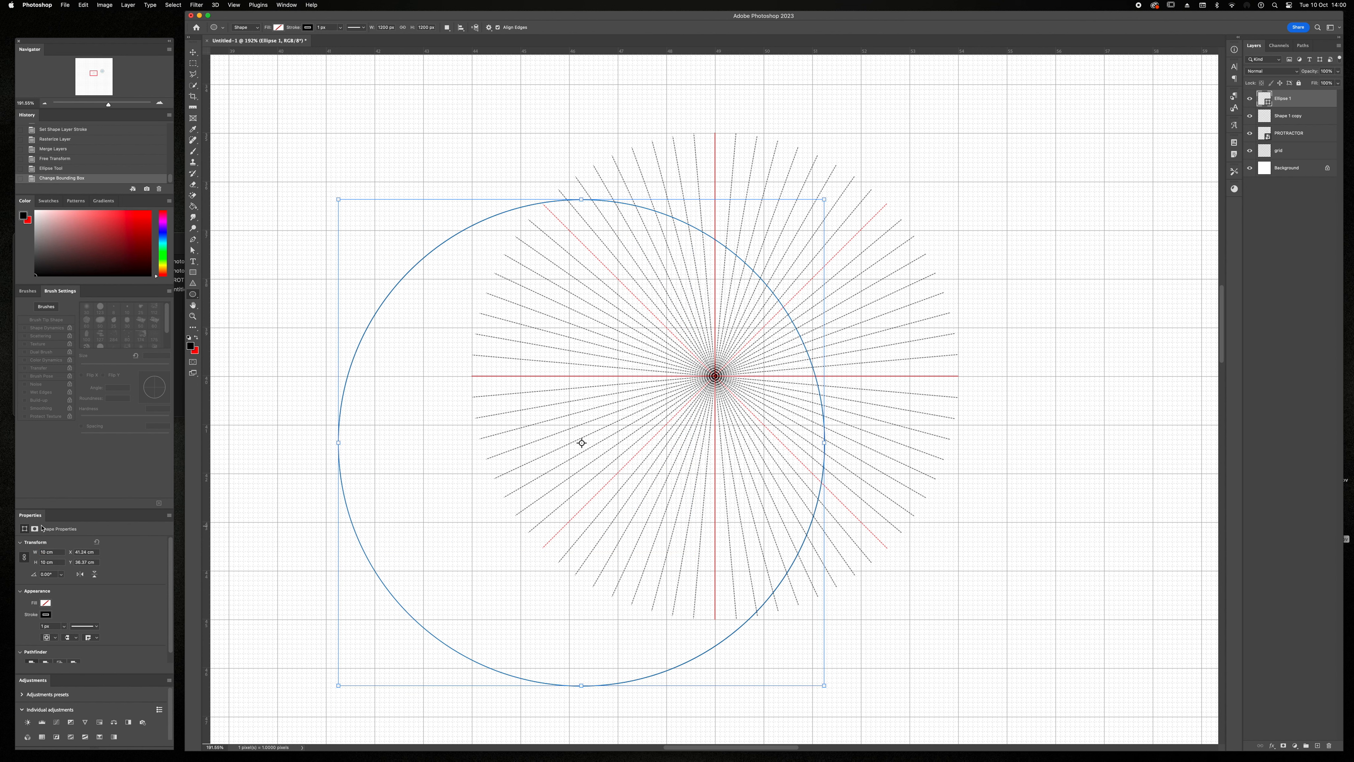
Step: Move the circle so it is centred on the protractor lines, nudging it into exact alignment with their outer ends
key(v)
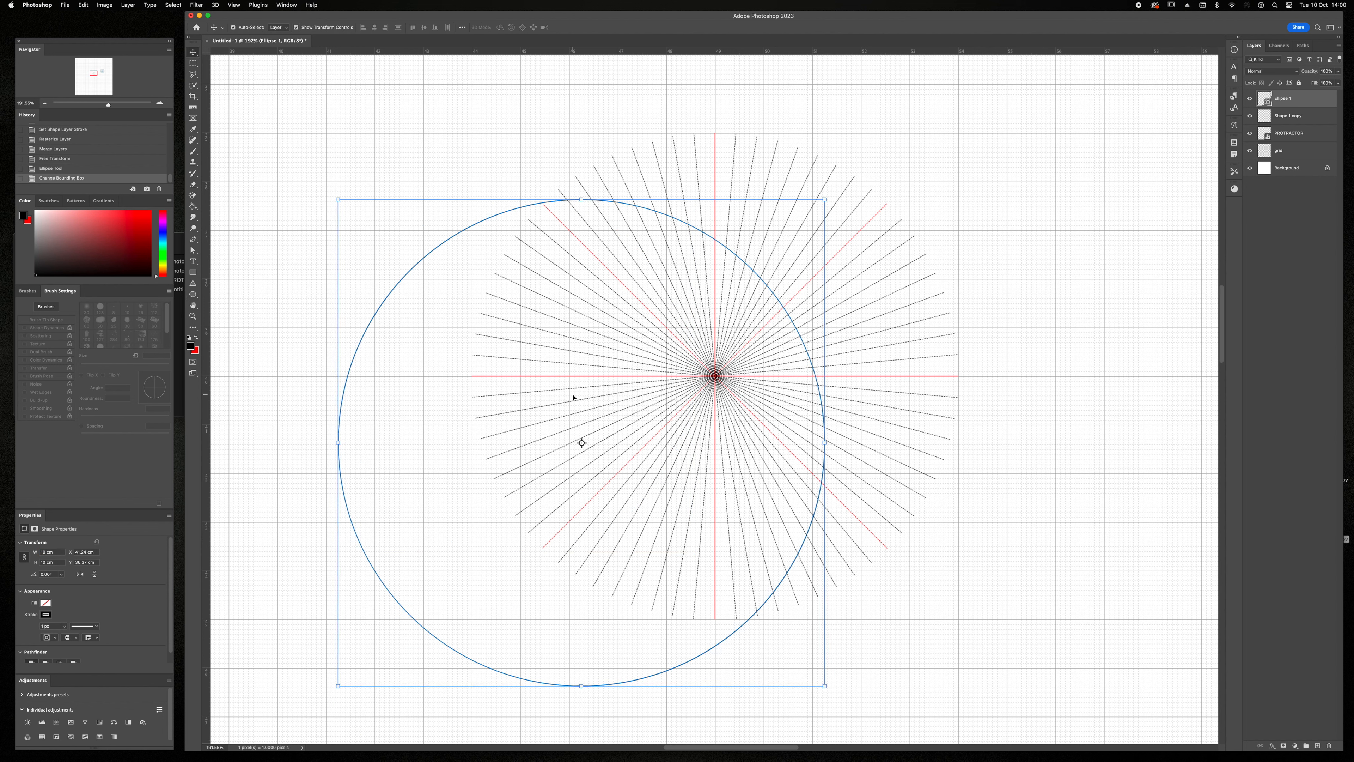
click(582, 198)
drag(633, 452, 765, 385)
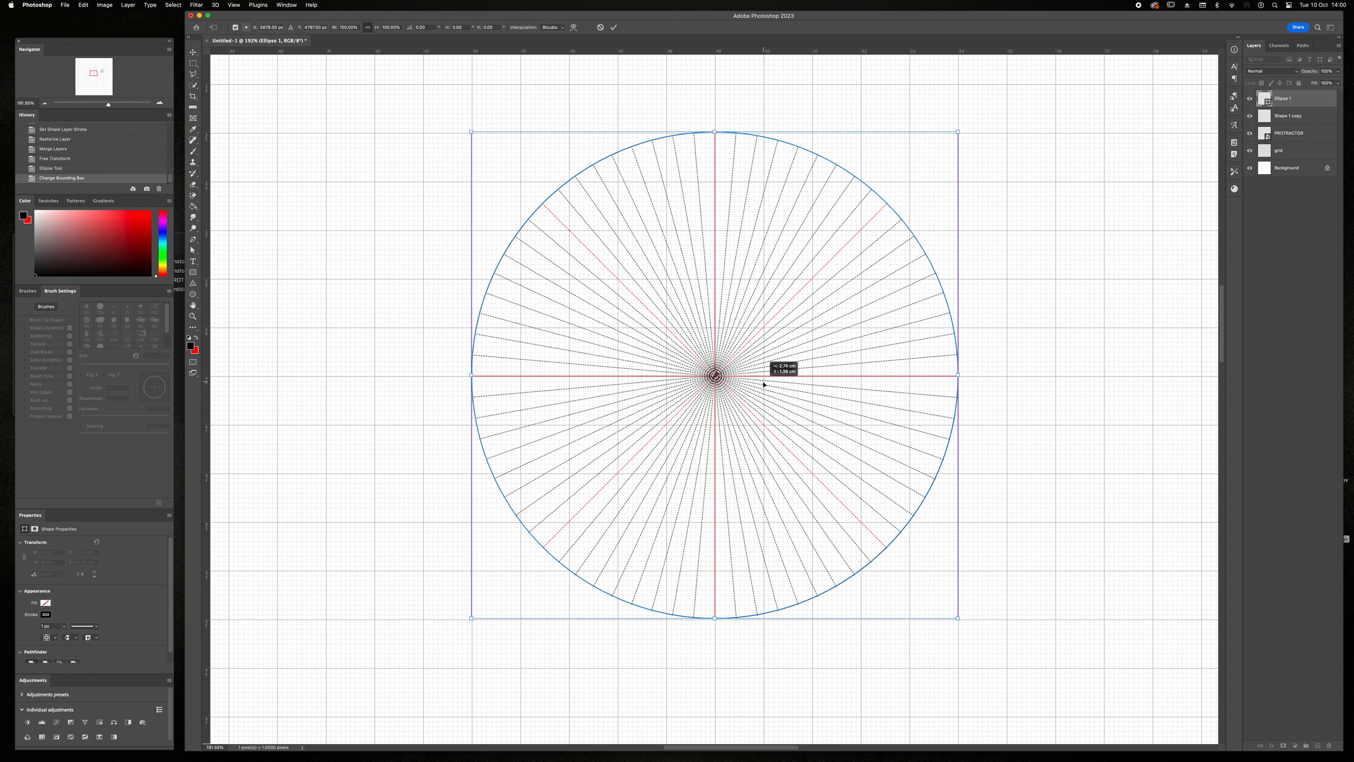
drag(764, 384, 764, 384)
key(Down)
key(Down)
key(Down)
key(Right)
key(Return)
Step: Place the protractor line layer above the circle layer and duplicate the circle layer
shift+click(1297, 119)
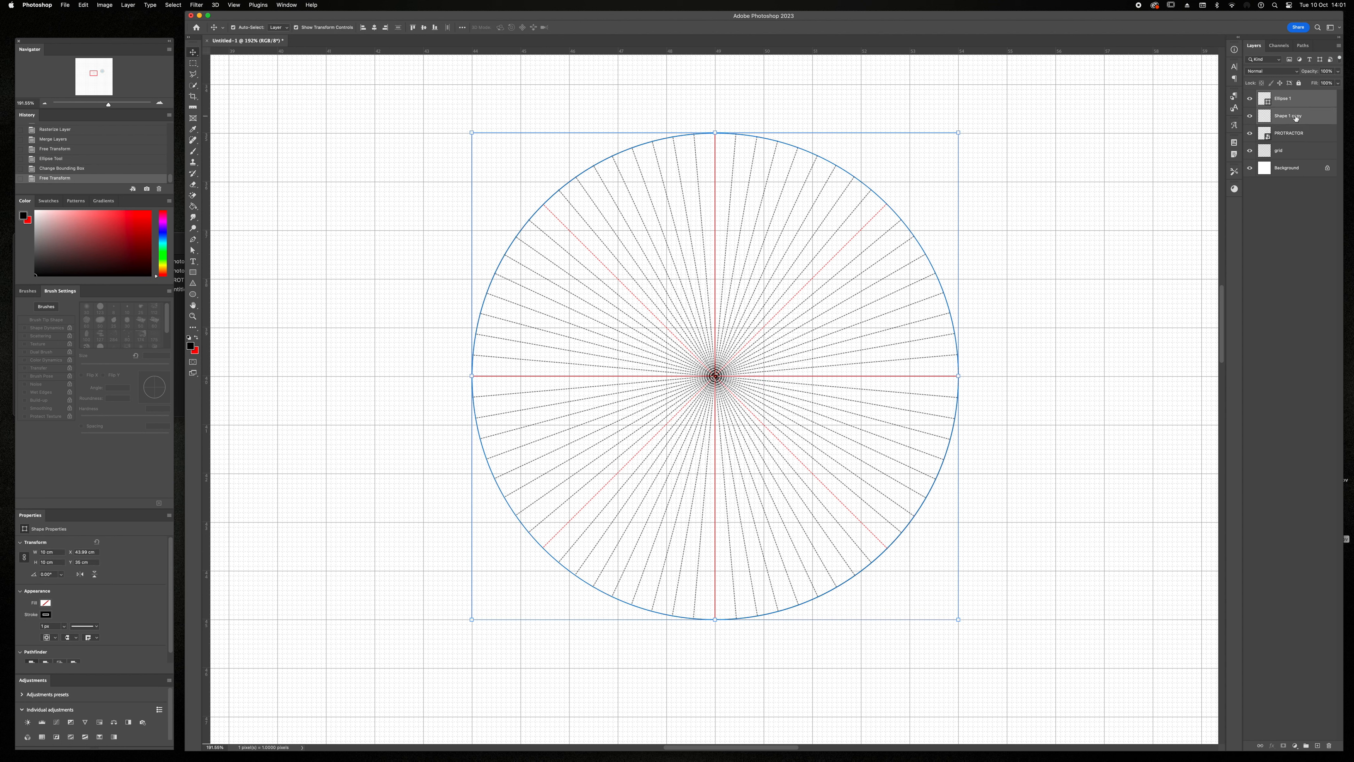
click(1296, 97)
drag(1297, 97, 1317, 746)
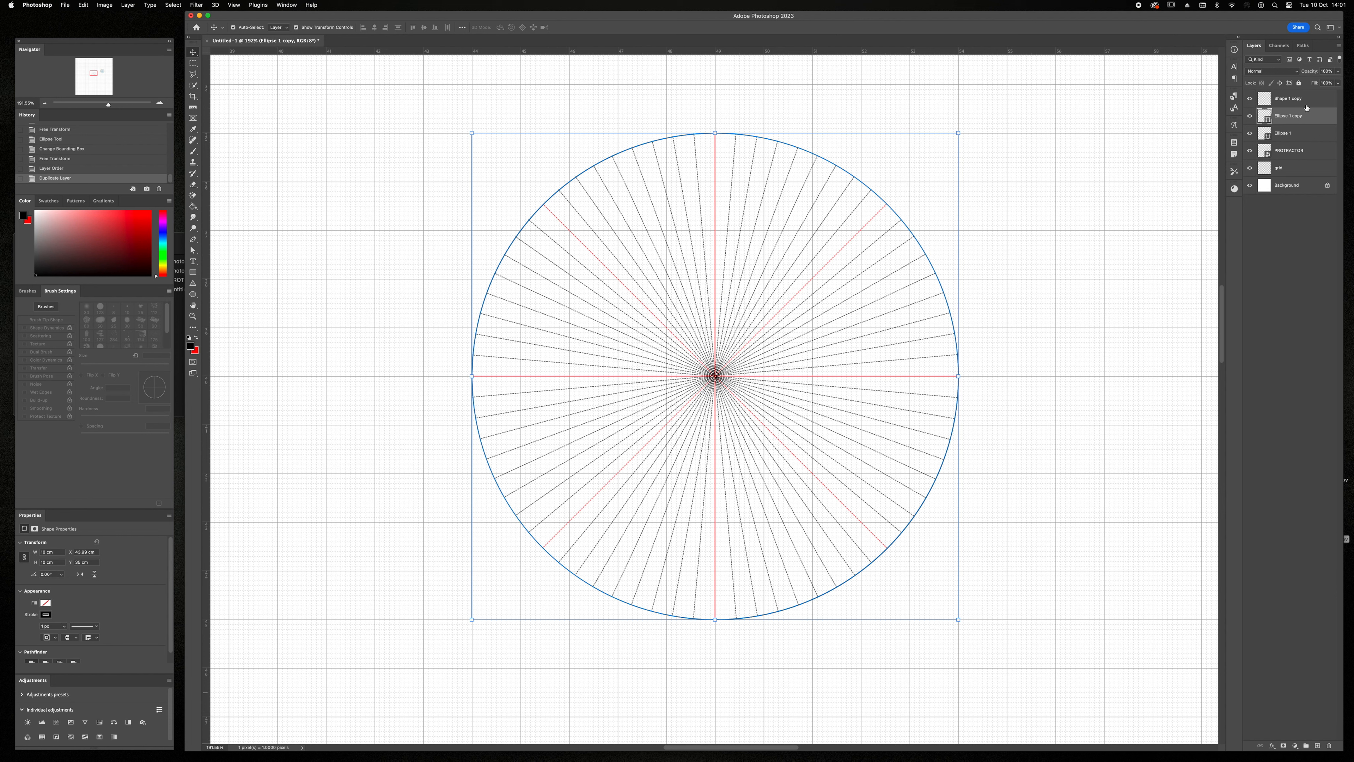
Step: Fill the lower circle with blue and reduce its layer opacity to 9%
click(1293, 134)
key(a)
click(312, 28)
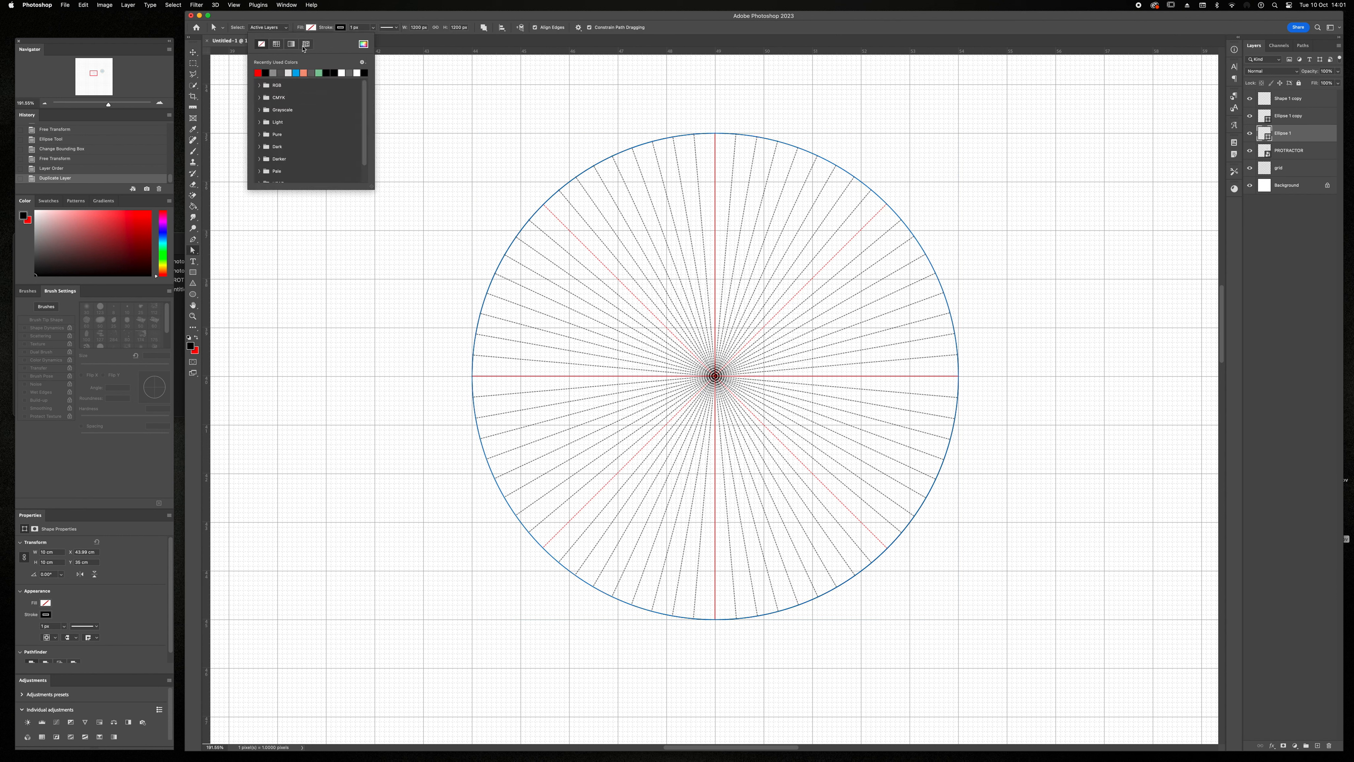
click(296, 73)
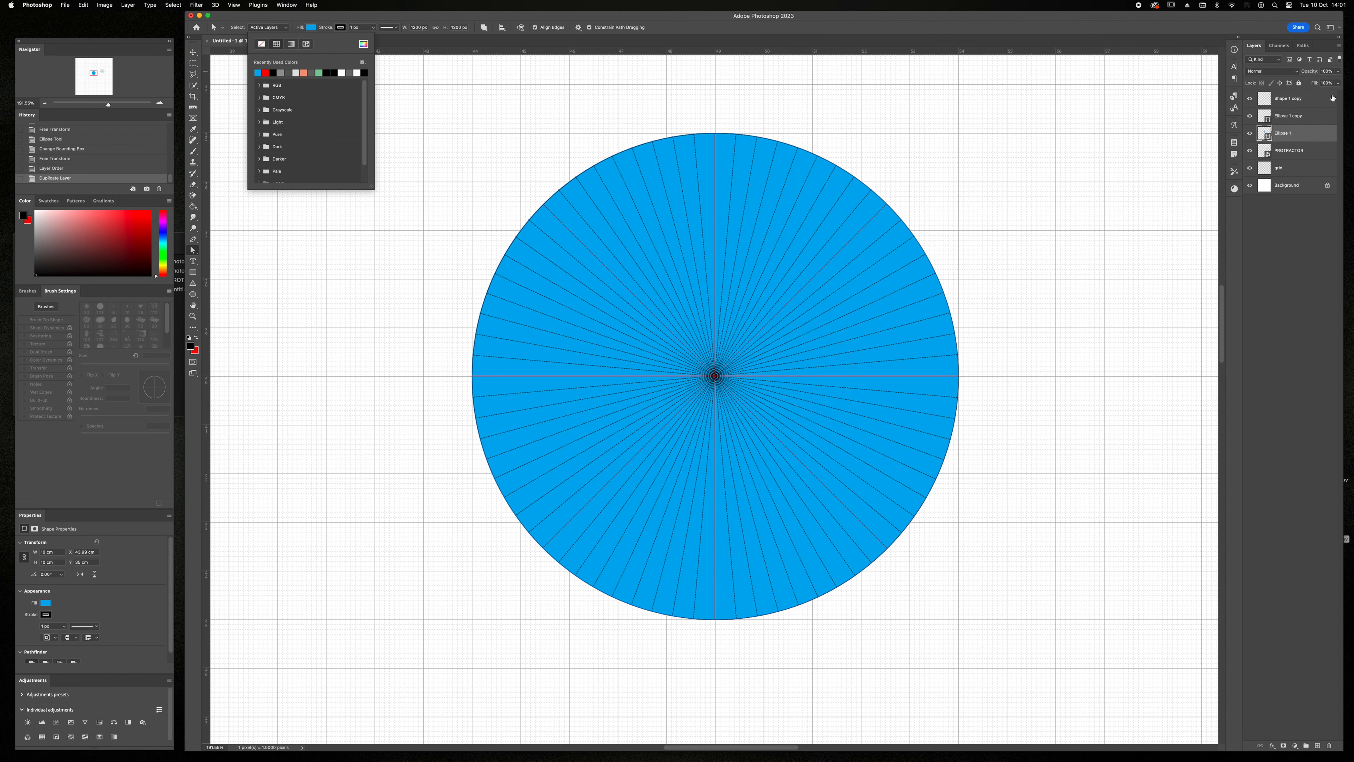
drag(1309, 73, 1270, 72)
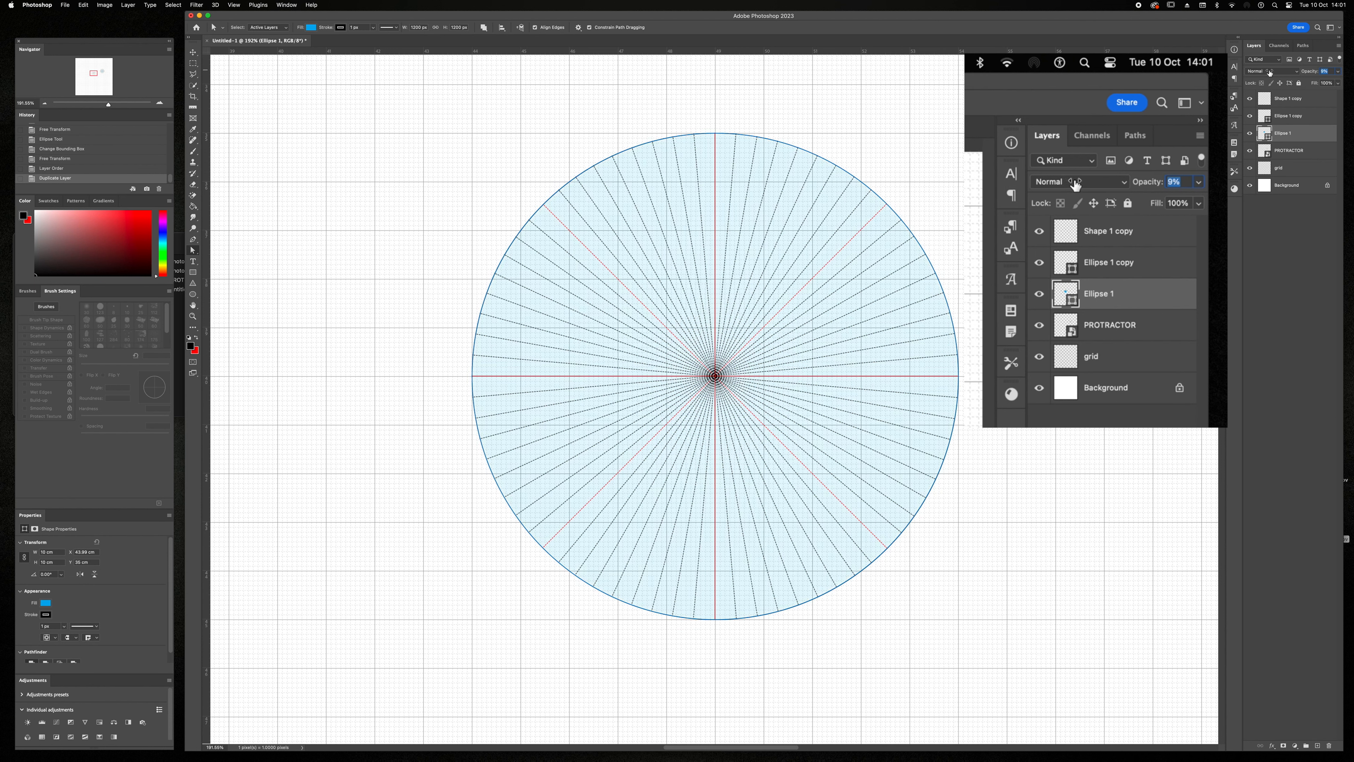
drag(1269, 73, 1271, 73)
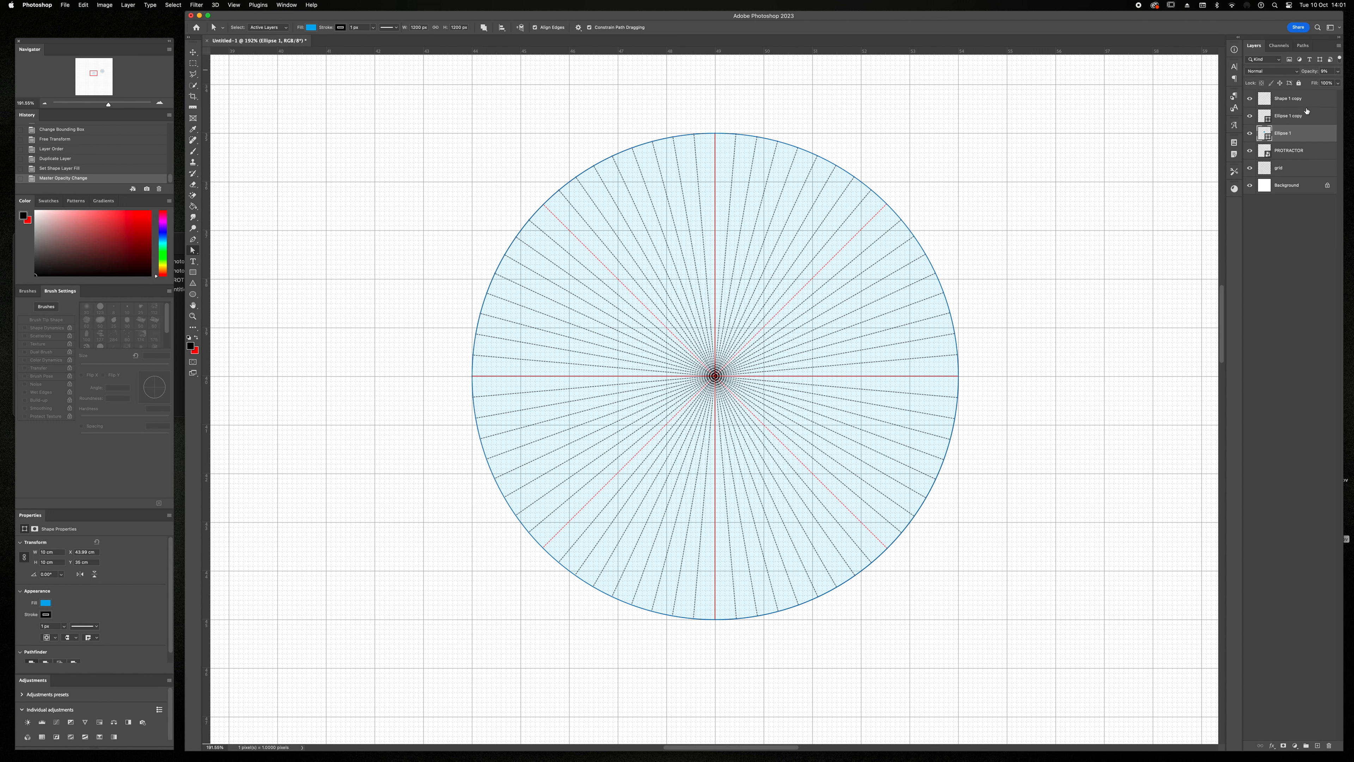
Step: Merge the two circle layers and the protractor line layer into one layer
shift+click(1308, 104)
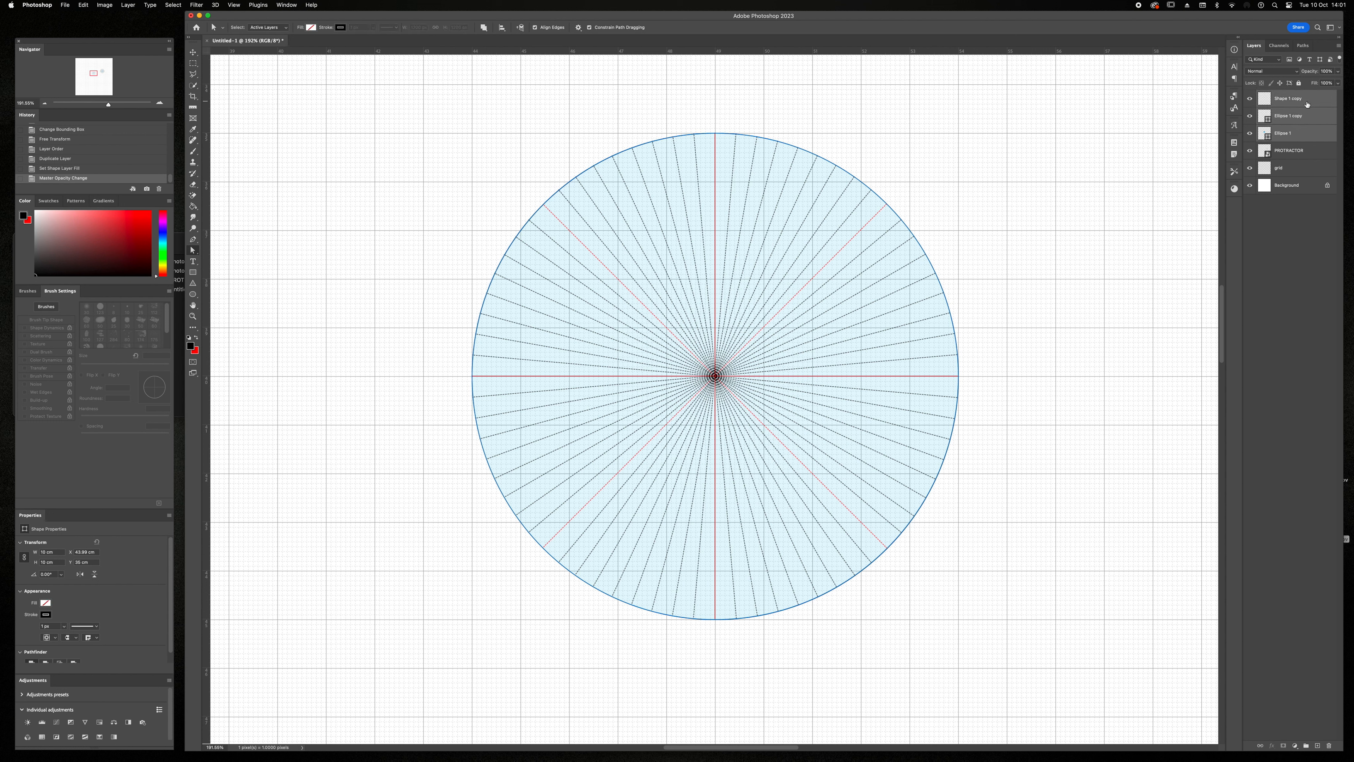
right_click(1318, 104)
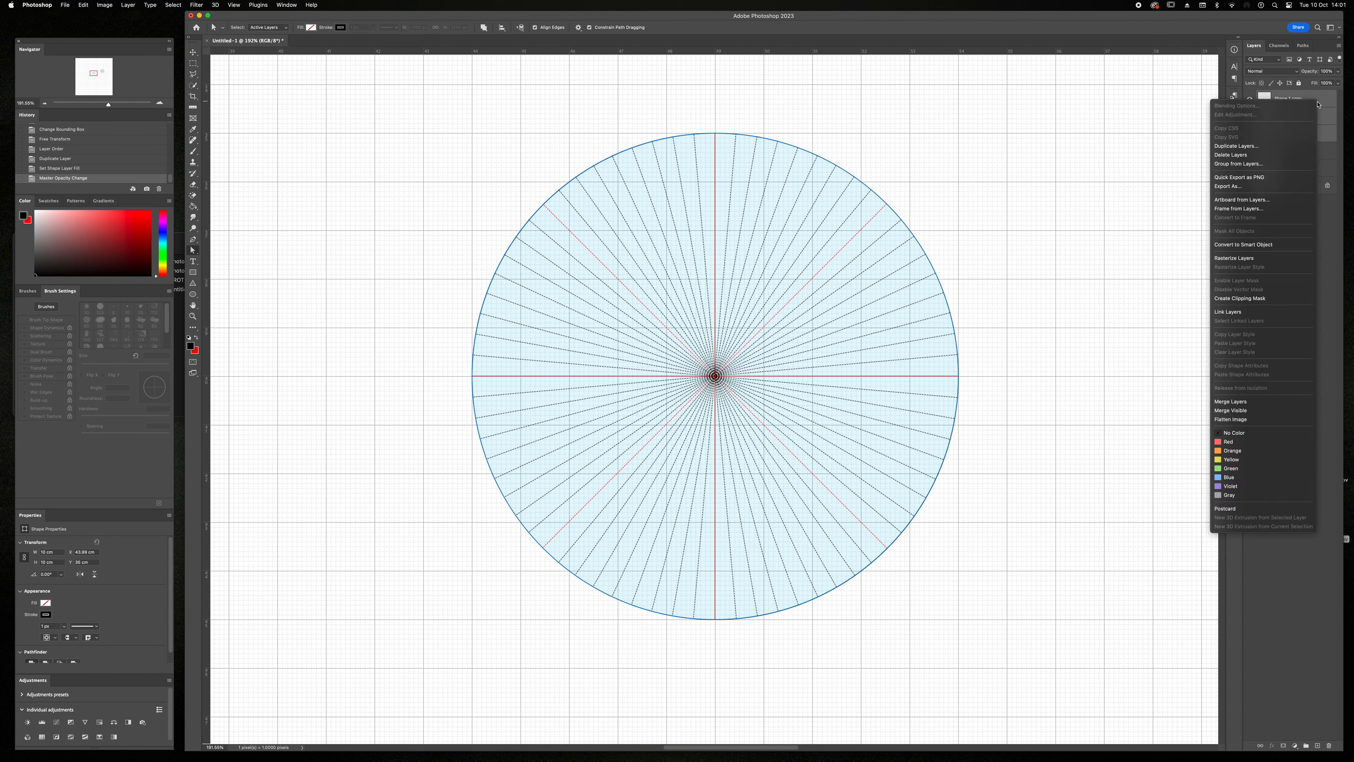
click(1279, 403)
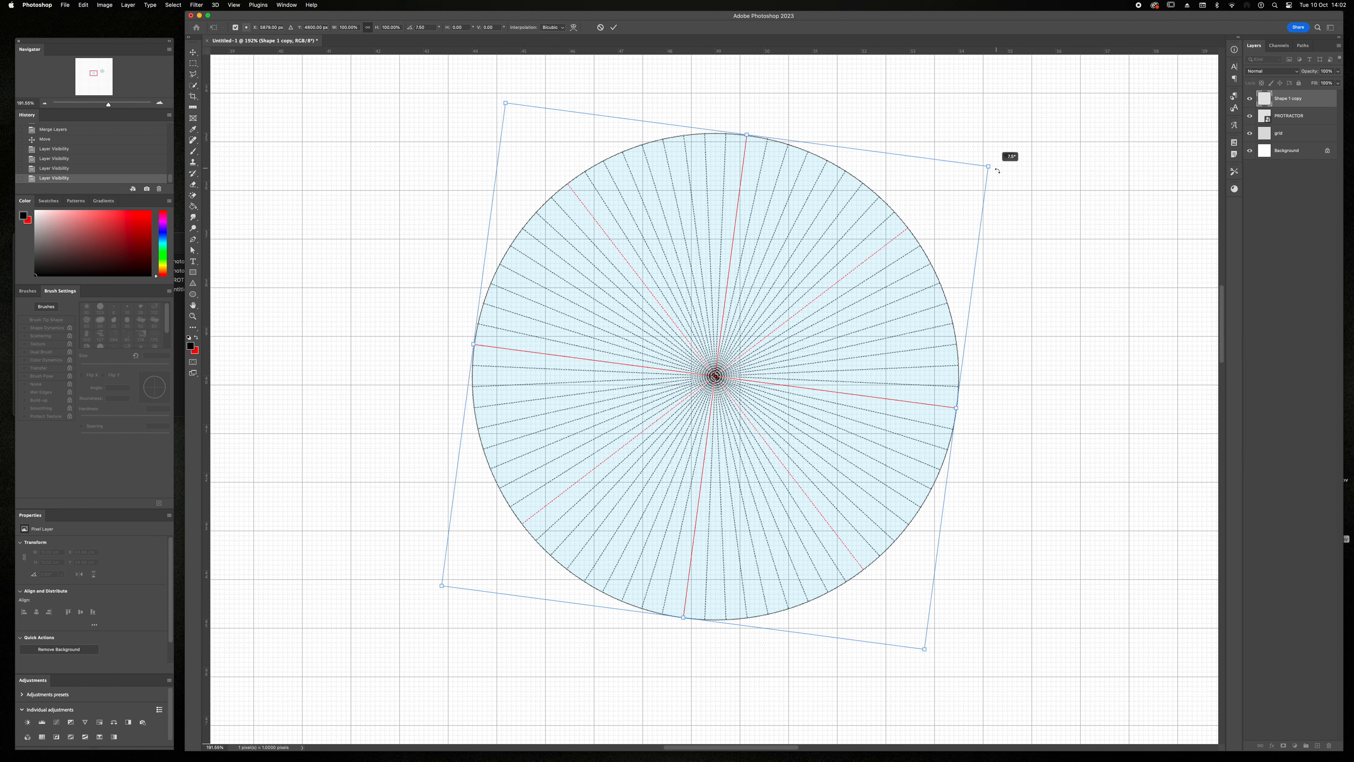
Step: Rotate the tilted protractor back to upright and reposition it on the grid
drag(1002, 156, 962, 127)
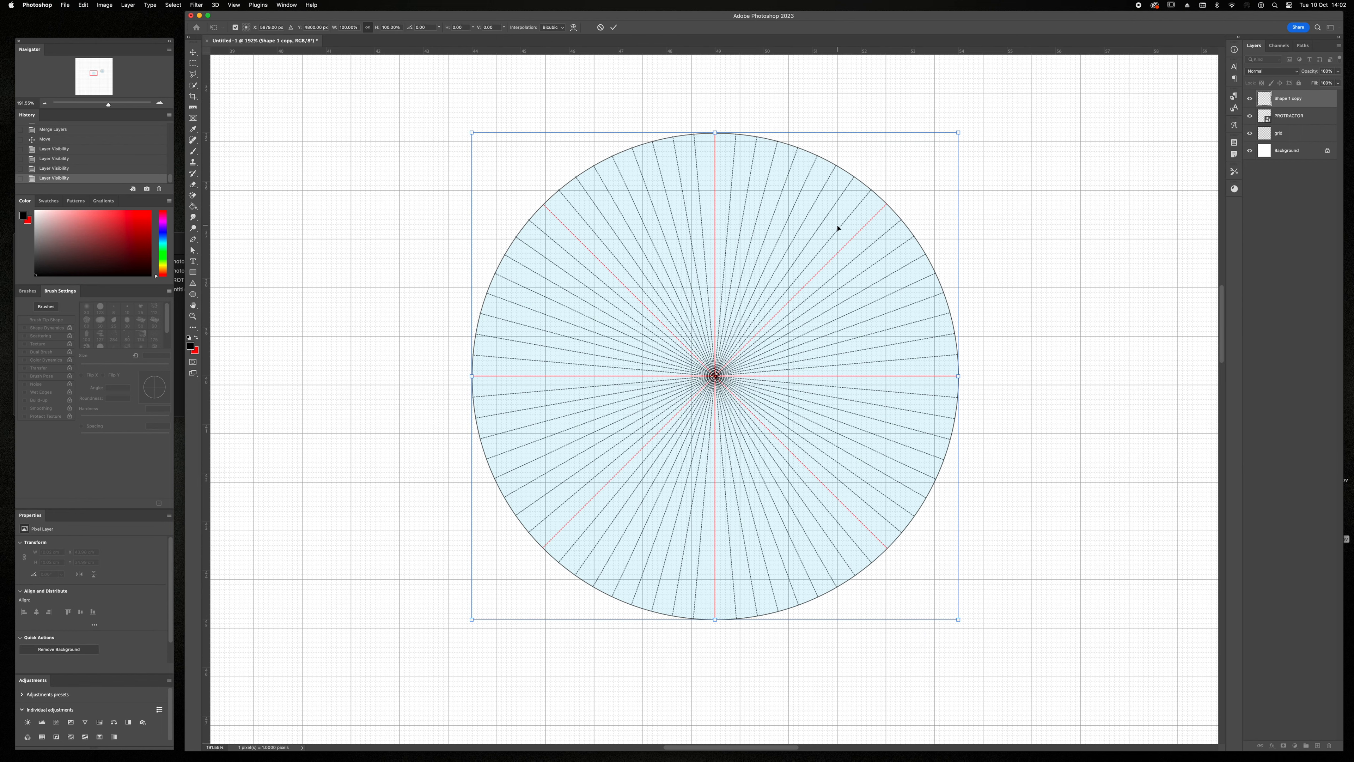
drag(837, 228, 766, 237)
Step: Erase a round area at the protractor's centre and paint a 6 px black dot on the exact centre point
drag(109, 105, 119, 105)
scroll(464, 369, left, 5)
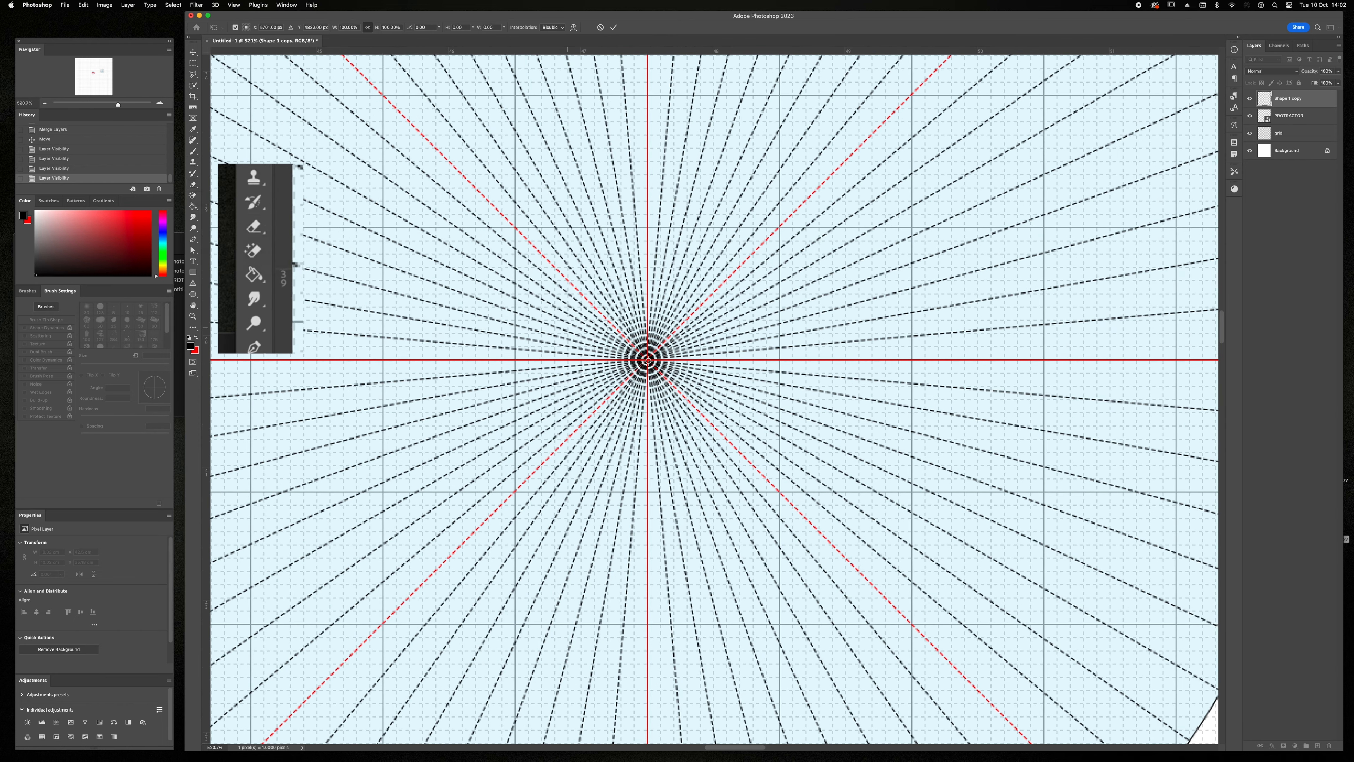
click(193, 184)
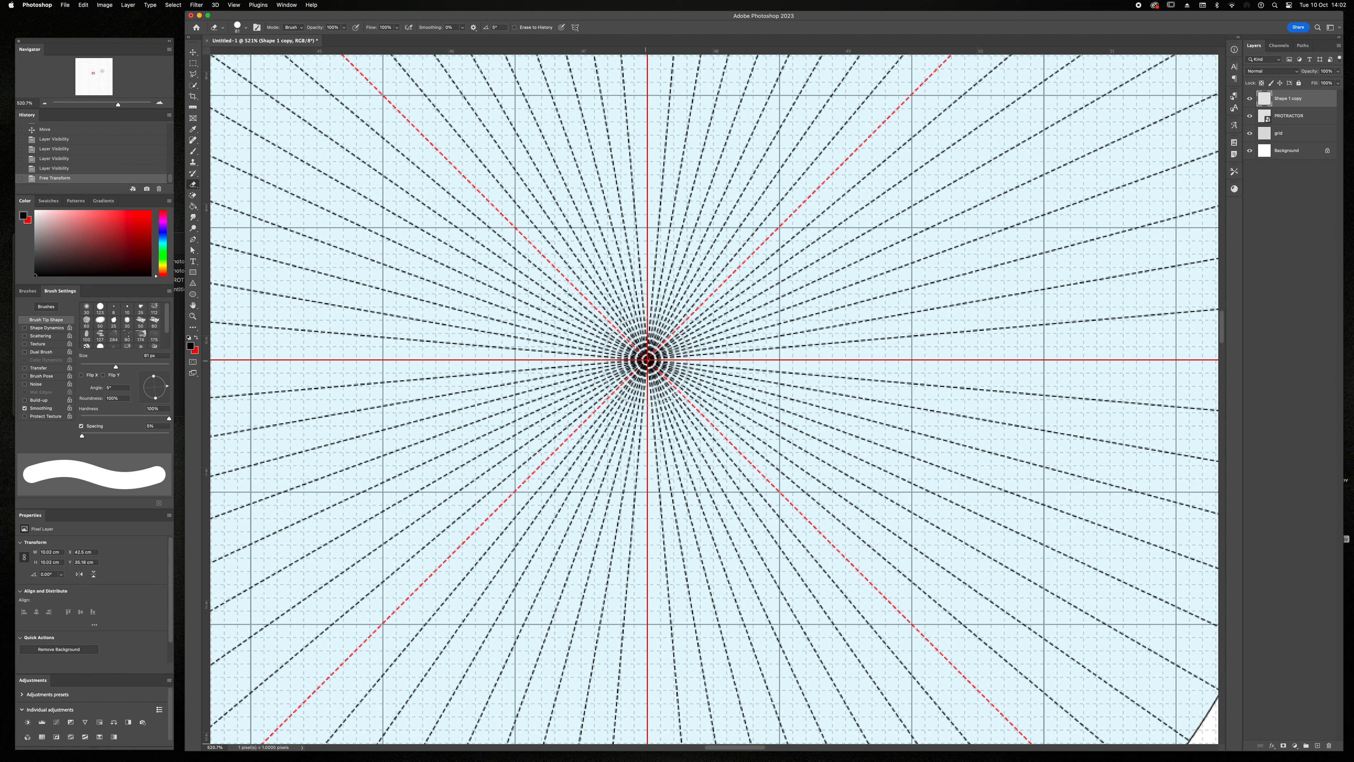
click(647, 360)
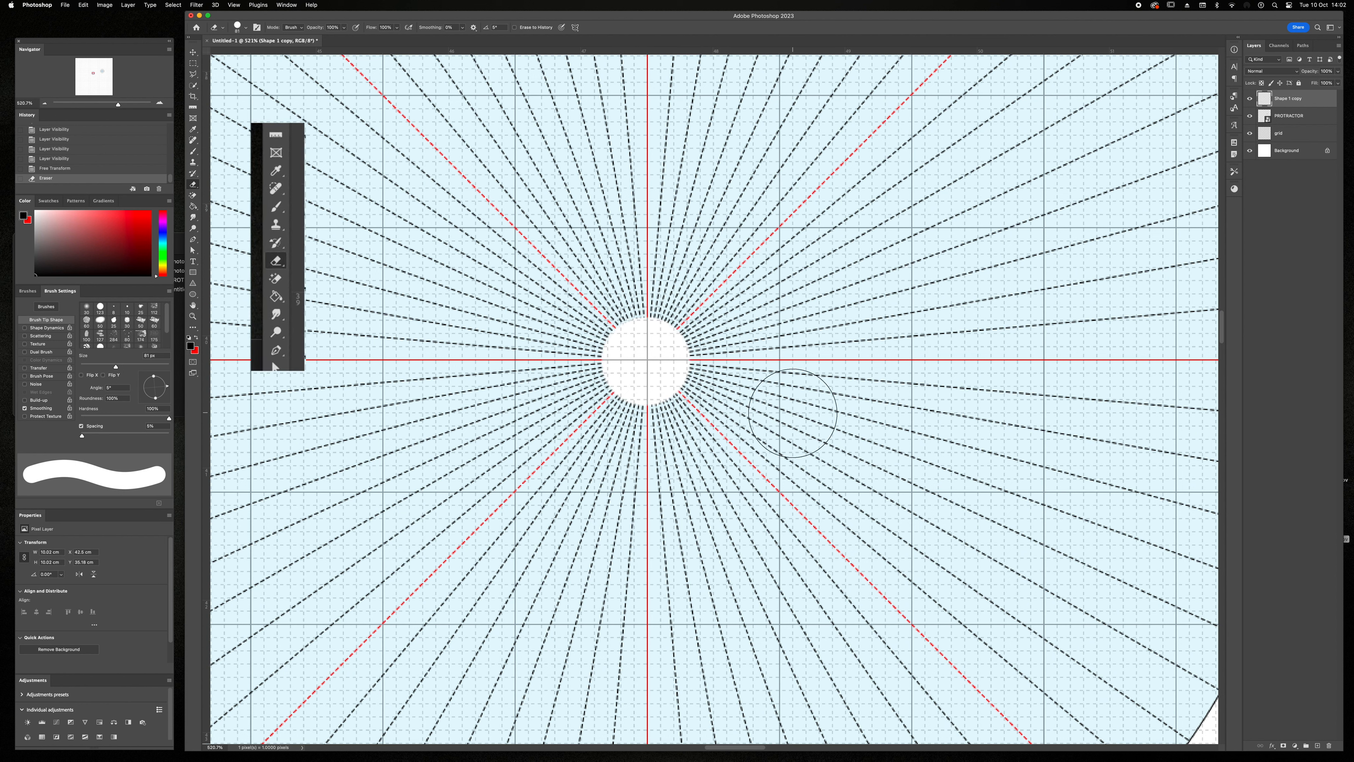
key(b)
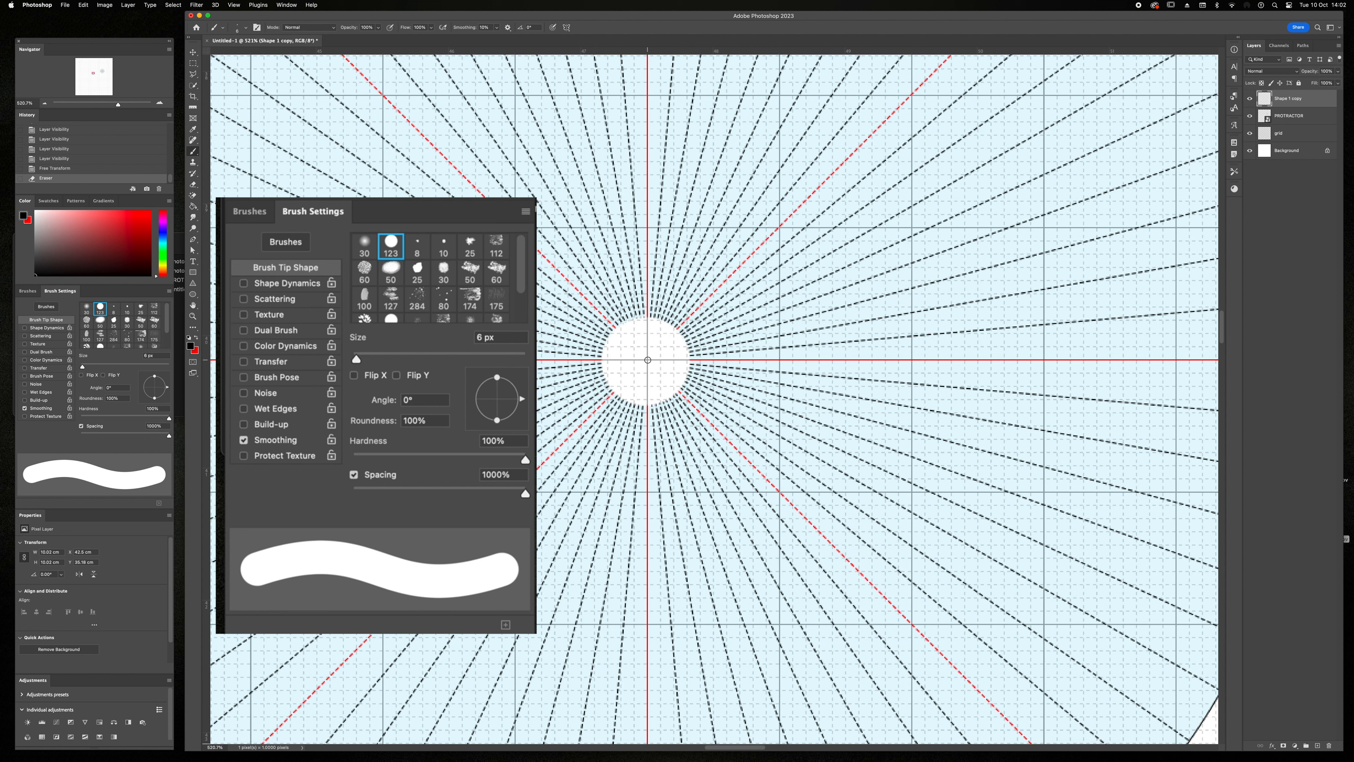
click(648, 360)
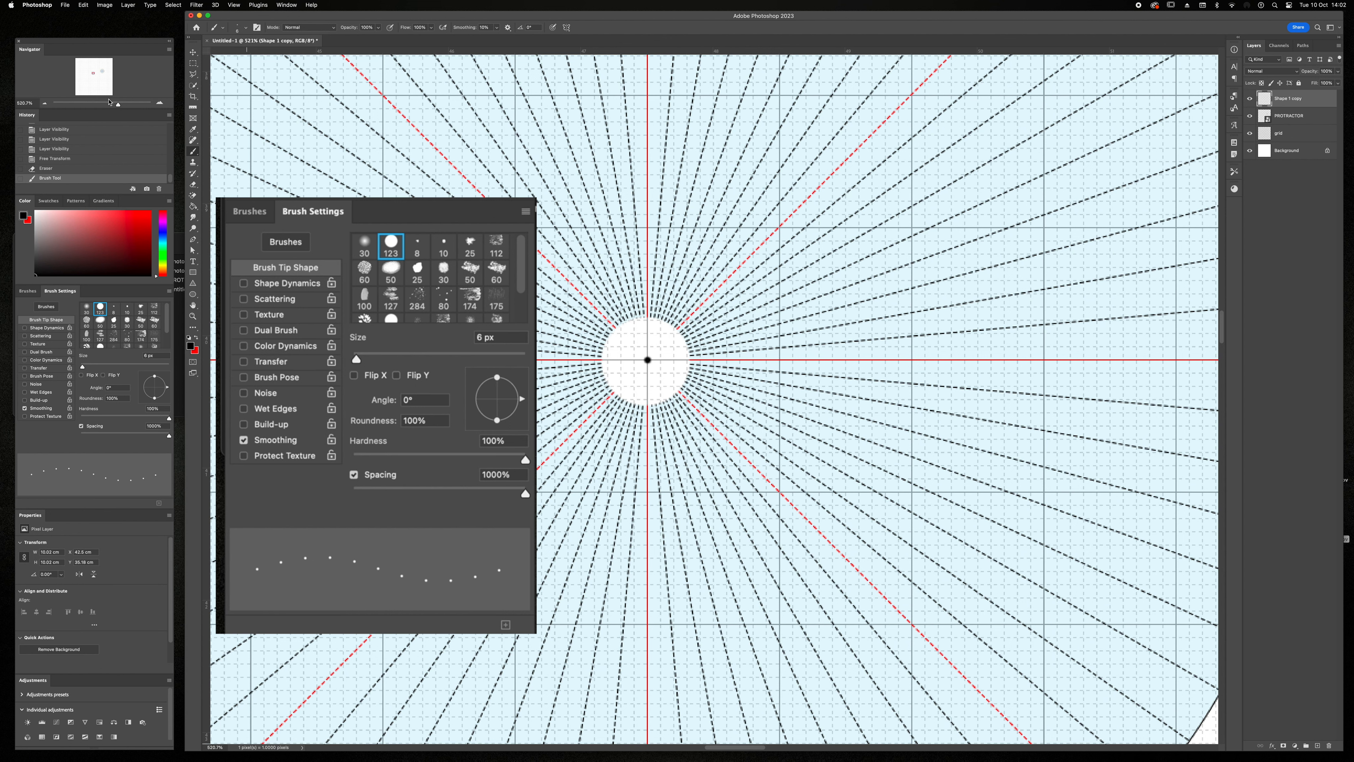
Step: Add the text label 0 inside the circle near the upper end of the vertical red line
drag(117, 102, 108, 101)
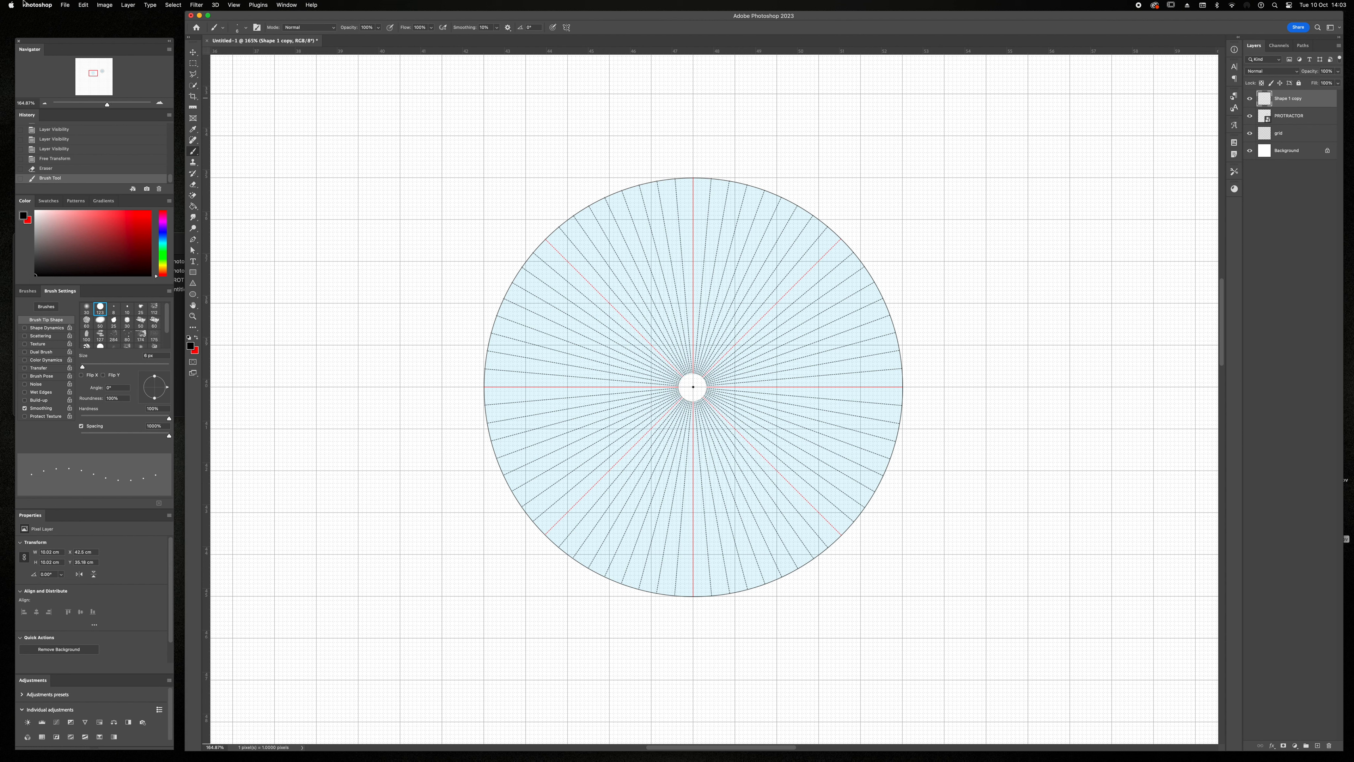
drag(108, 105, 114, 107)
scroll(756, 392, up, 6)
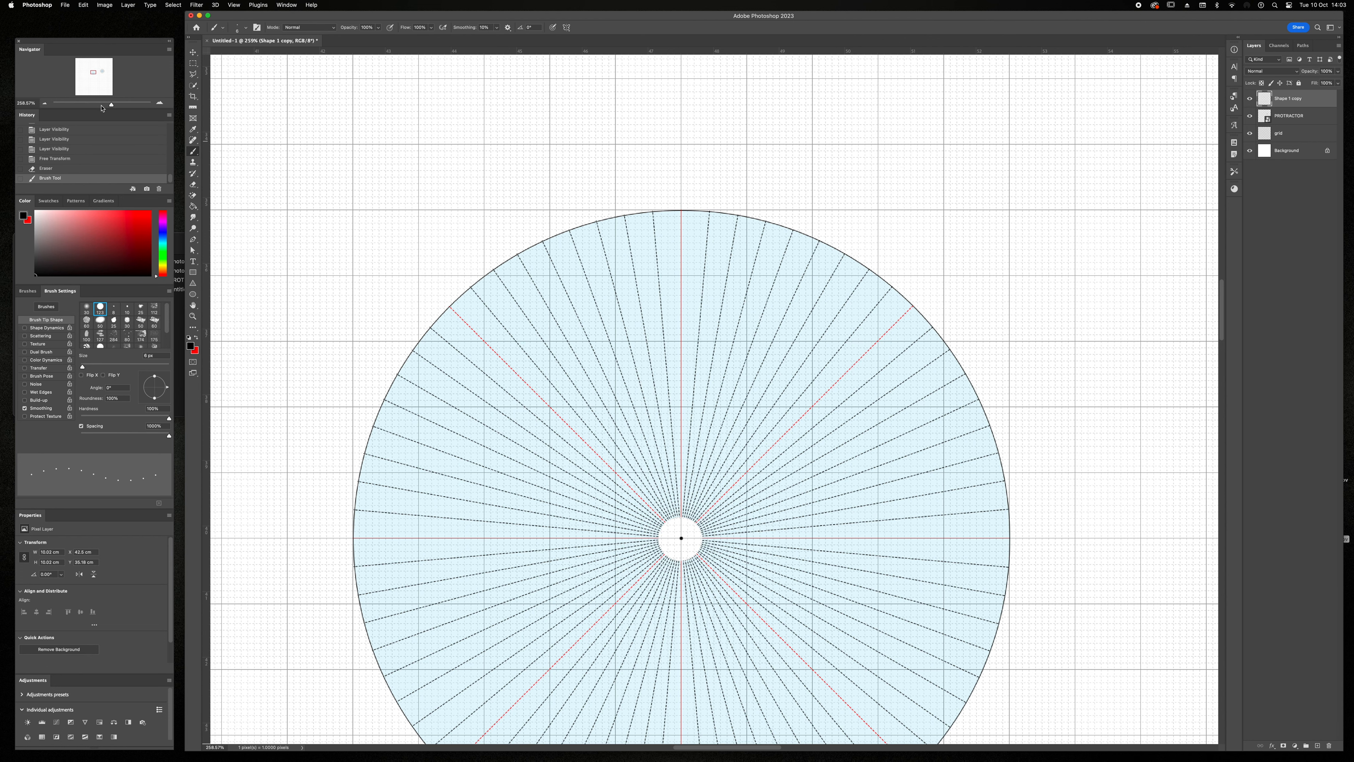
drag(112, 106, 114, 107)
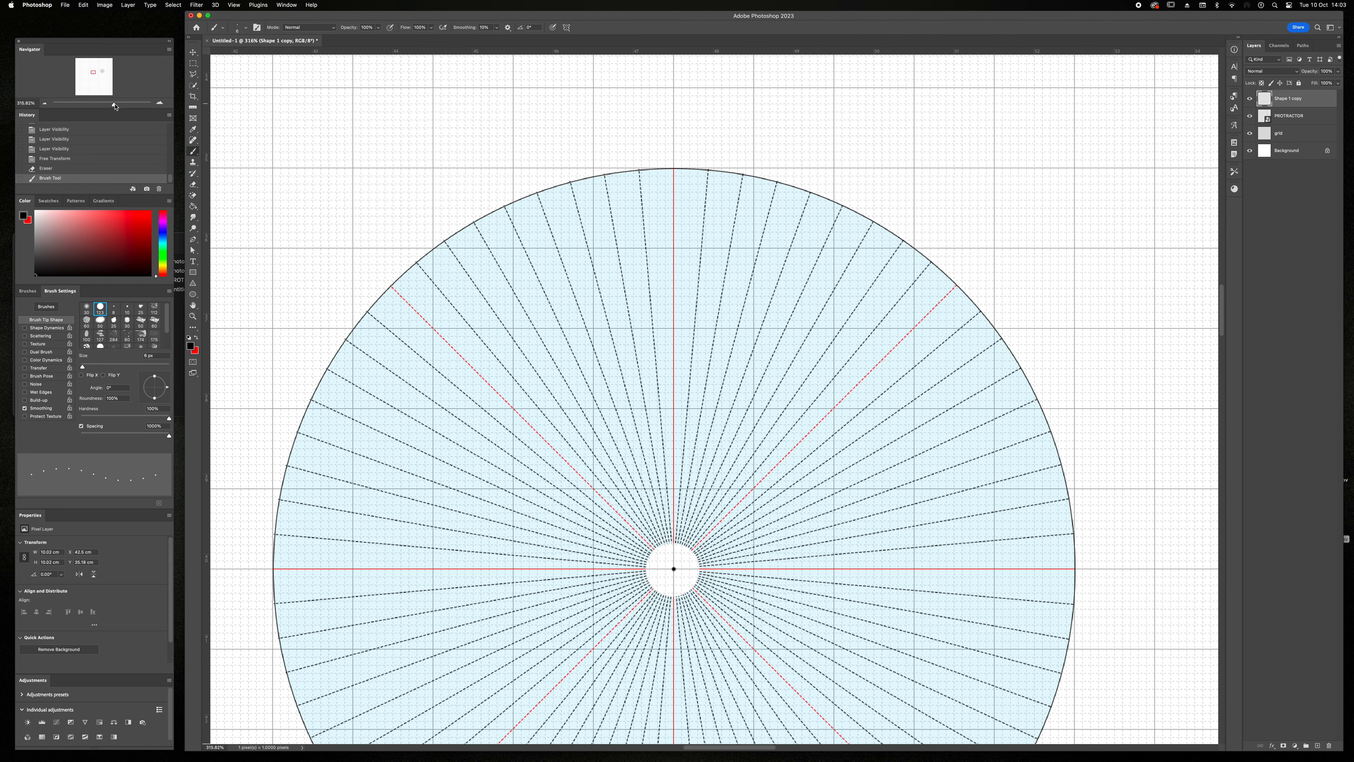
key(t)
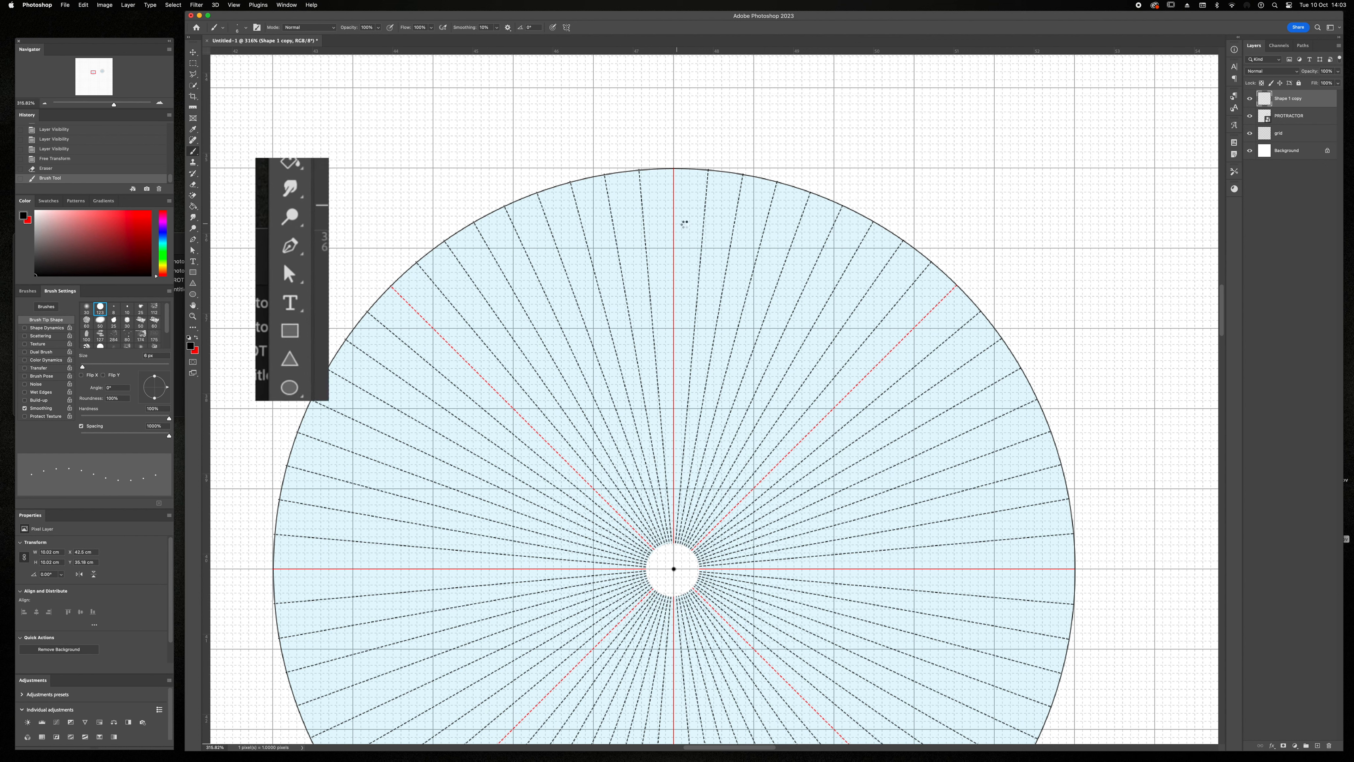
click(684, 222)
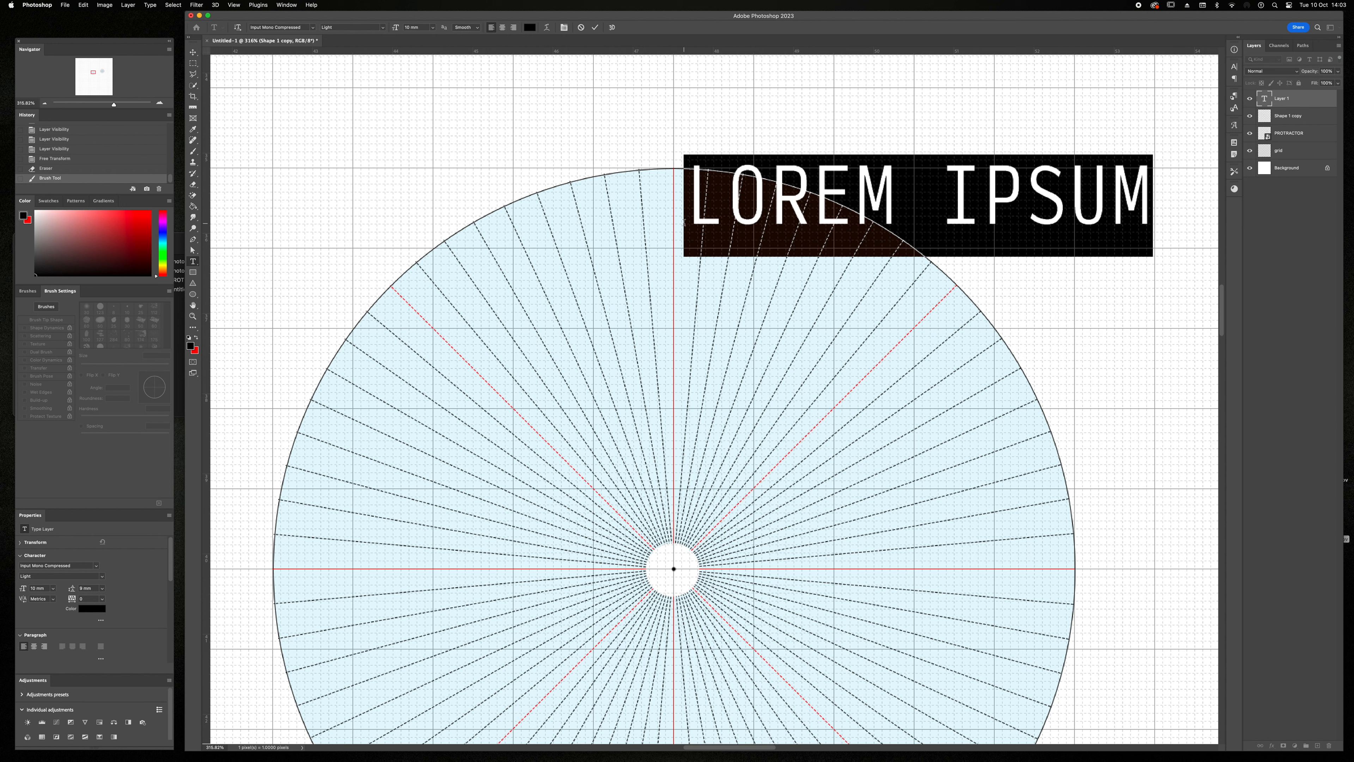
text(0)
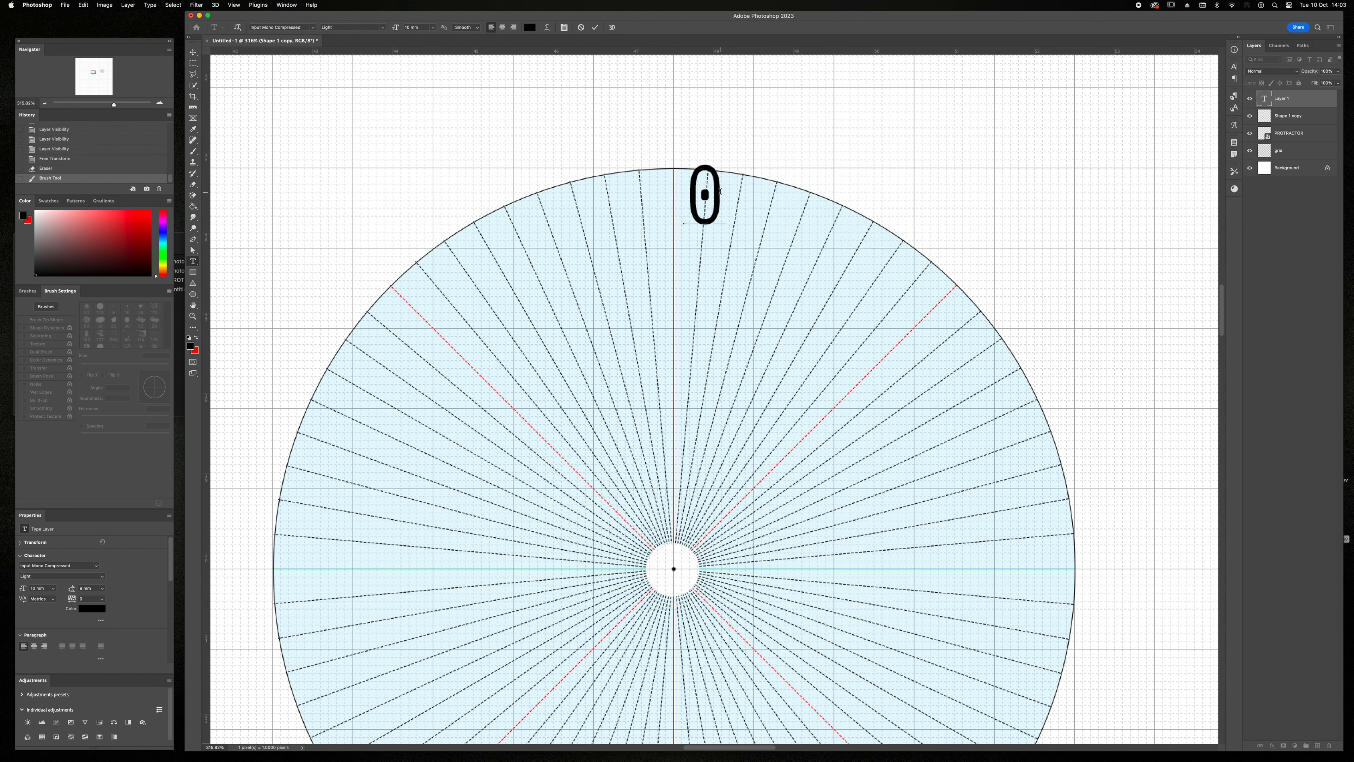
Step: Set the 0 label's font size to 3 mm and its font style to Thin
double_click(704, 193)
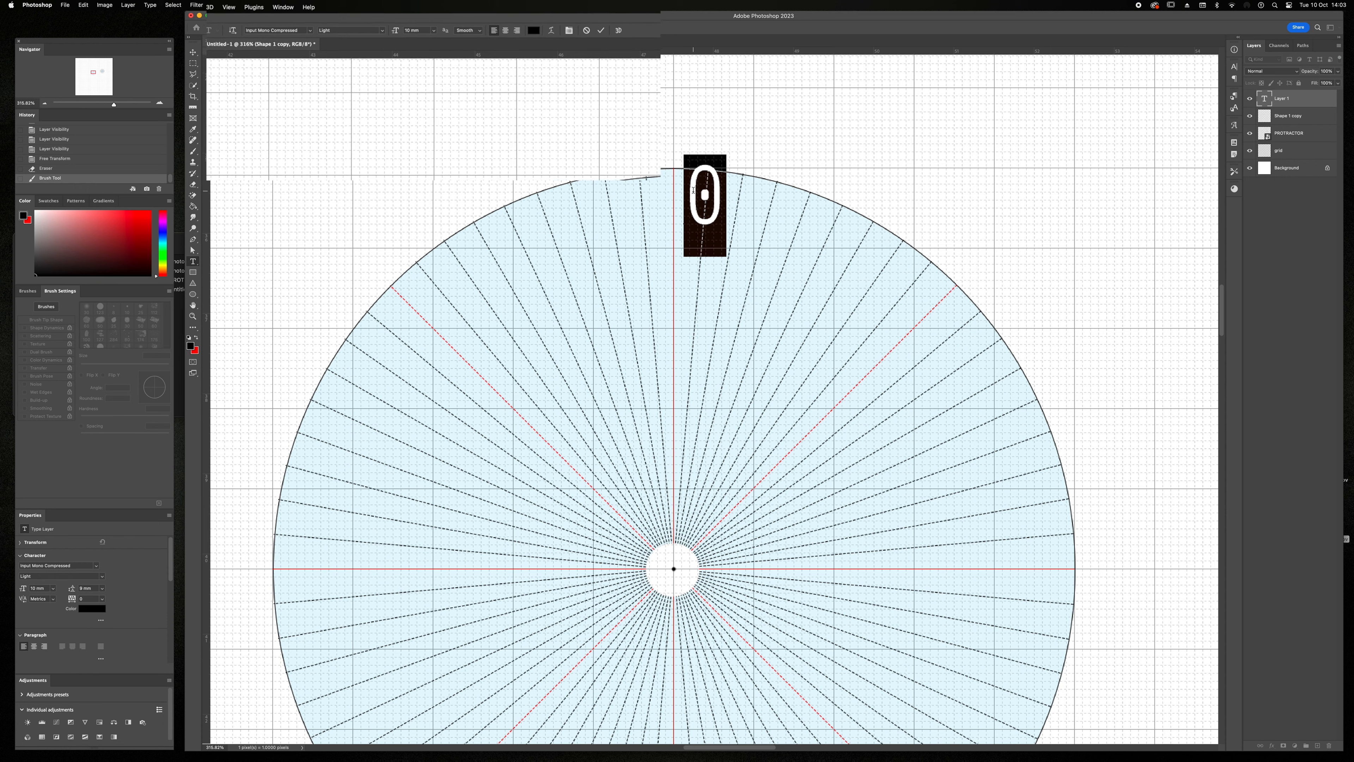
click(433, 28)
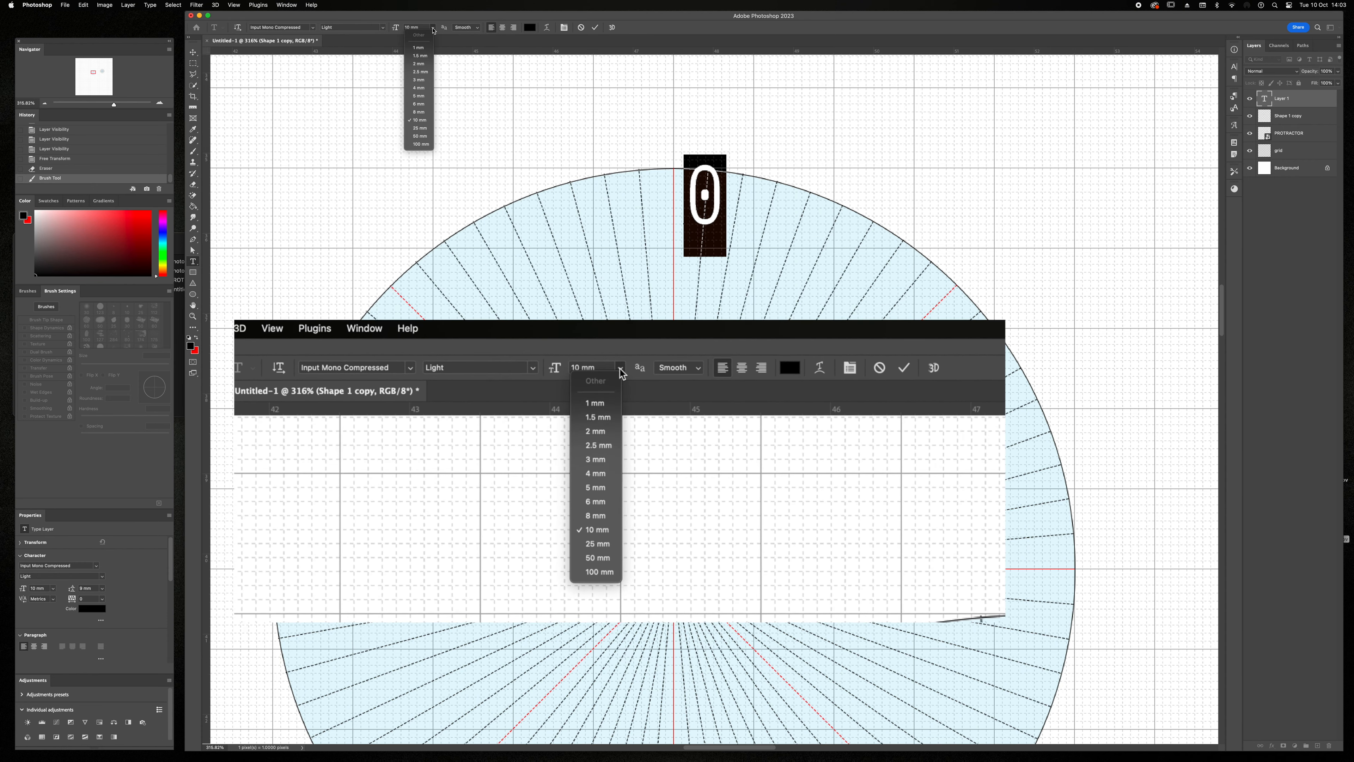
click(424, 83)
click(382, 27)
click(358, 23)
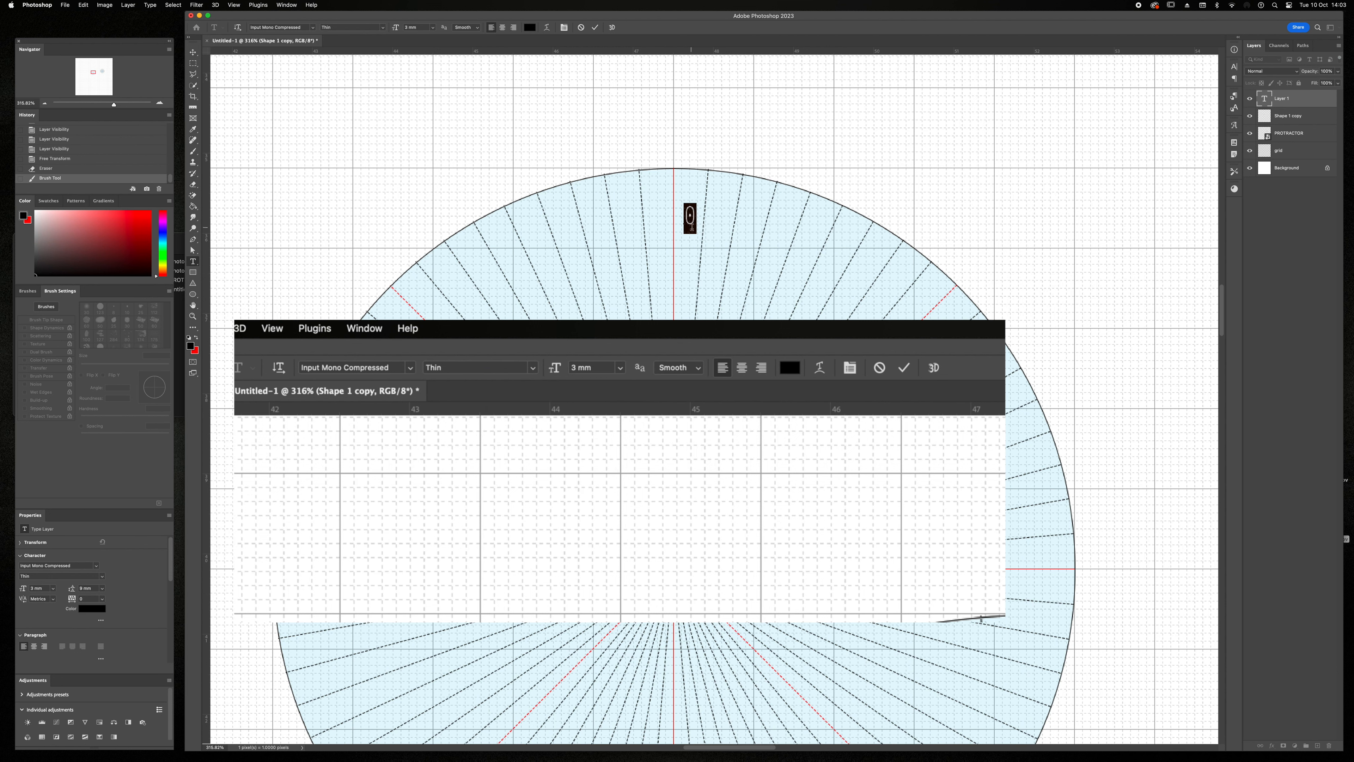
Step: Move the 0 label just inside the circle's edge, beside the top of the vertical red line, and commit the text
click(695, 227)
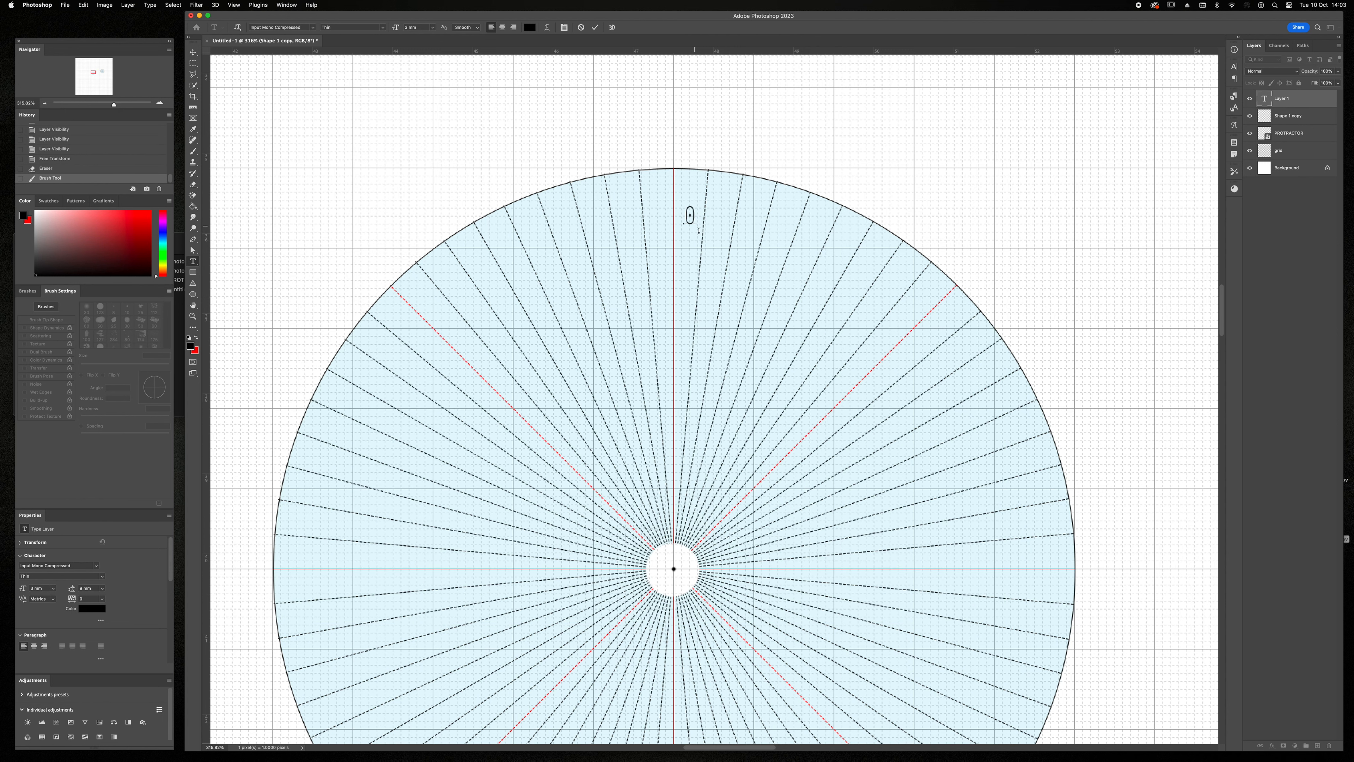
drag(703, 240, 690, 221)
drag(688, 219, 695, 218)
click(596, 28)
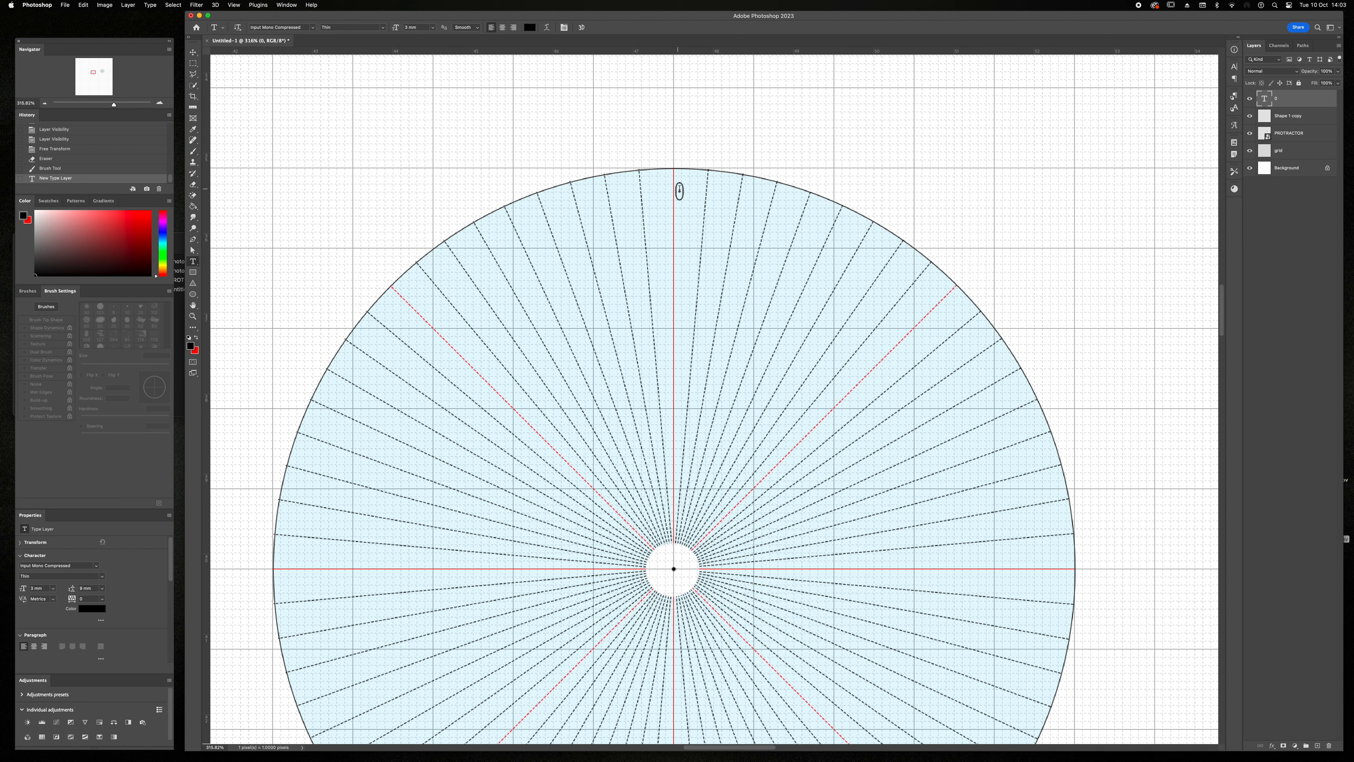
Step: Add the angle labels 5, 10 and 20 clockwise along the inside of the circle's edge at their matching lines
click(709, 197)
text(5)
key(Escape)
click(729, 200)
text(10)
key(Escape)
click(768, 239)
text(20)
drag(769, 254, 792, 239)
Step: Add the angle labels 30, 40 and 50 along the upper-right arc of the protractor
click(844, 258)
text(30)
click(897, 290)
text(40)
click(955, 331)
text(50)
Step: Add the angle labels 60, 70, 80 and 90 down the right arc, ending at the horizontal red line
click(985, 388)
text(60)
click(1024, 442)
text(70)
click(1047, 504)
text(80)
click(1036, 572)
text(90)
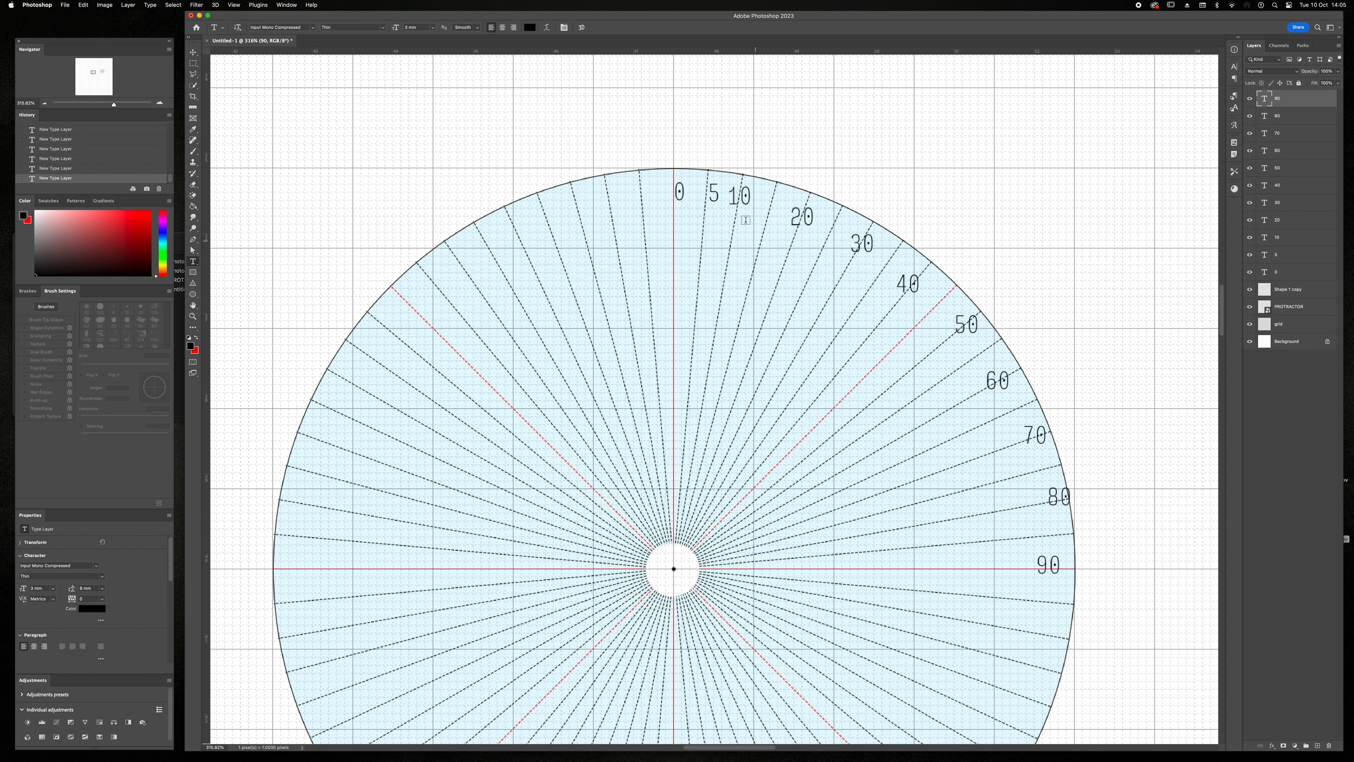
Step: Remove the 5 label, then rotate the 10 label by 10° and the 20 label by 20°
text(10)
key(Return)
key(Return)
click(1290, 220)
key(super+t)
click(410, 28)
text(20)
key(Return)
key(Return)
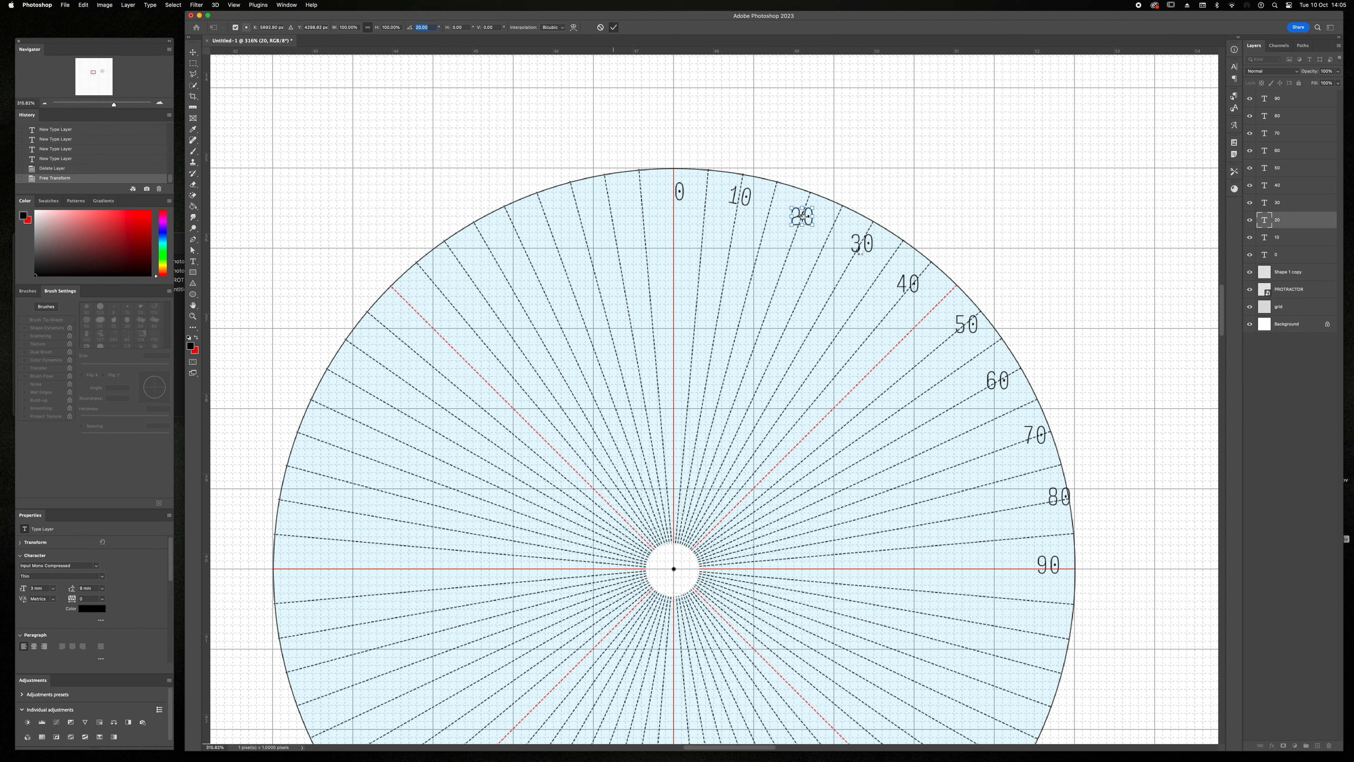
Step: Rotate the 30 label by 30° and the 40 label by 40°
click(1291, 203)
click(411, 28)
text(30)
key(Return)
key(Return)
click(1290, 185)
key(super+t)
click(410, 28)
text(40)
key(Return)
key(Return)
Step: Move the 0, 20, 30 and 40 labels slightly so each is centred on its angle line
drag(863, 245, 861, 244)
drag(680, 192, 674, 191)
drag(910, 285, 916, 284)
drag(862, 245, 861, 243)
drag(809, 218, 807, 215)
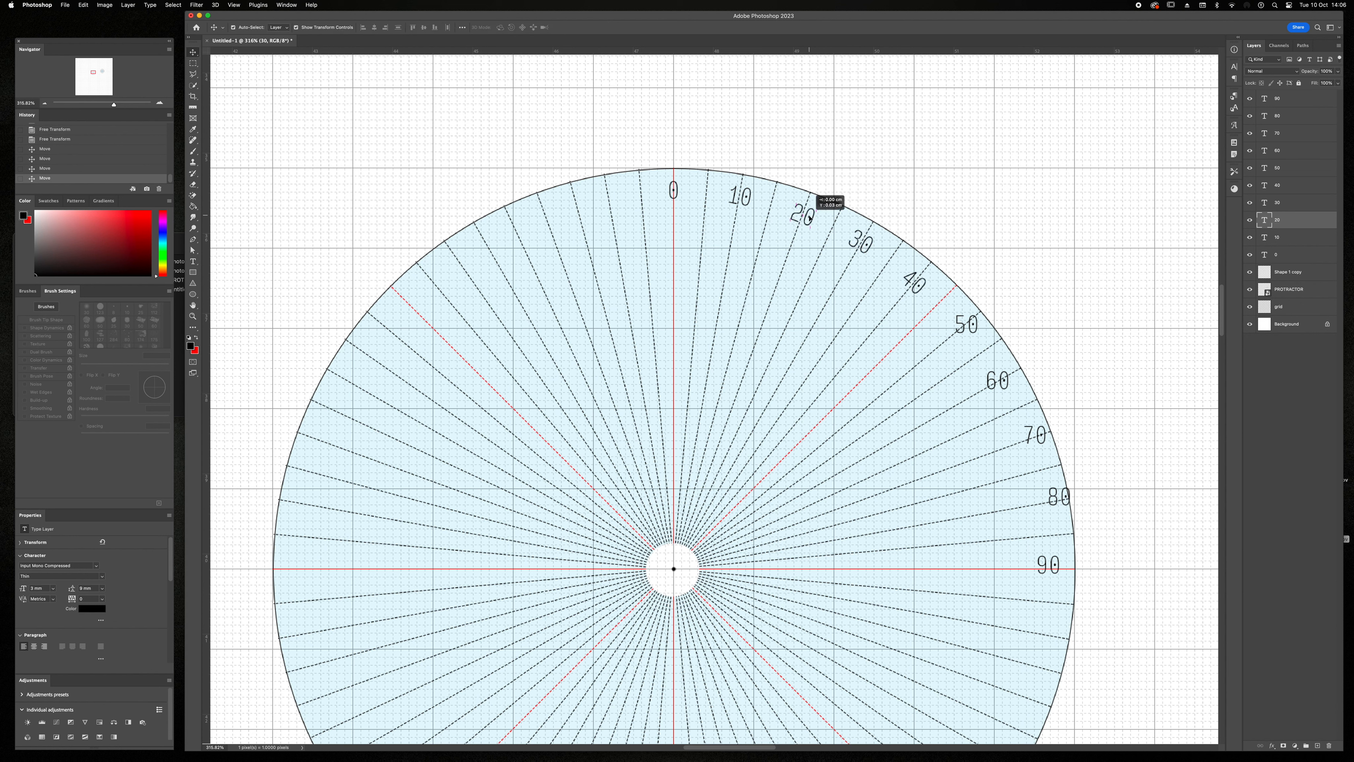
Step: Rotate the 50 label by 50° to follow the circle's edge
click(966, 325)
key(super+t)
click(418, 27)
text(50)
key(Return)
key(Return)
Step: Rotate the 60 label by 60° and nudge it up onto its line
click(997, 382)
key(super+t)
click(419, 27)
text(60)
key(Return)
key(Return)
key(Up)
key(Up)
key(Up)
Step: Rotate the 70 label by 70° and shift it inward and down onto its line
click(1037, 436)
key(super+t)
click(411, 27)
text(70)
key(Return)
drag(1043, 434, 1036, 438)
key(Return)
Step: Move the 80 label inward onto its line and rotate it by 80°
drag(1057, 497, 1046, 506)
key(super+t)
click(418, 27)
text(80)
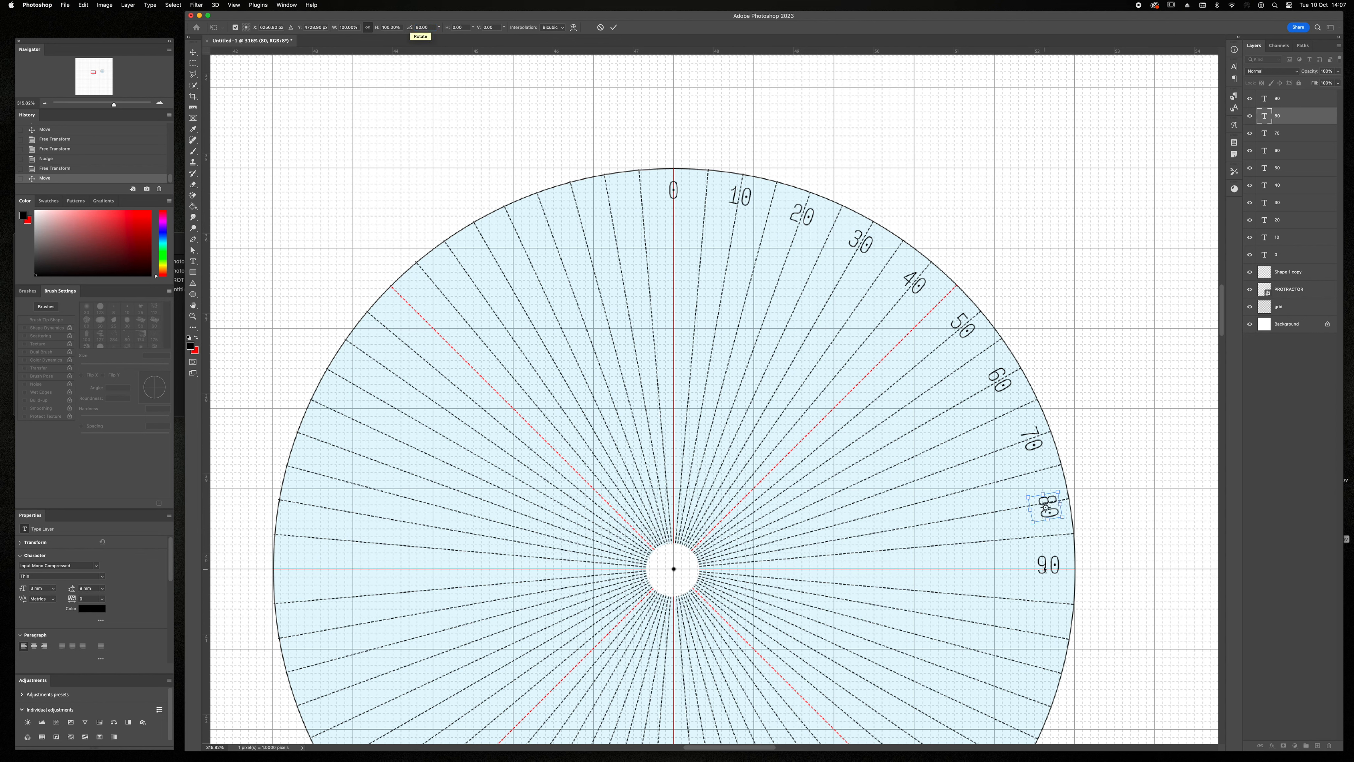
key(Return)
key(Return)
Step: Rotate the 90 label by 90° and nudge it to the right along the horizontal red line
click(1044, 568)
key(super+t)
click(419, 27)
text(90)
key(Return)
key(Right)
key(Right)
key(Right)
key(Right)
click(1132, 504)
Step: Duplicate the labels 10 to 90 and rotate the copies a quarter turn clockwise around the circle's centre
drag(113, 104, 110, 105)
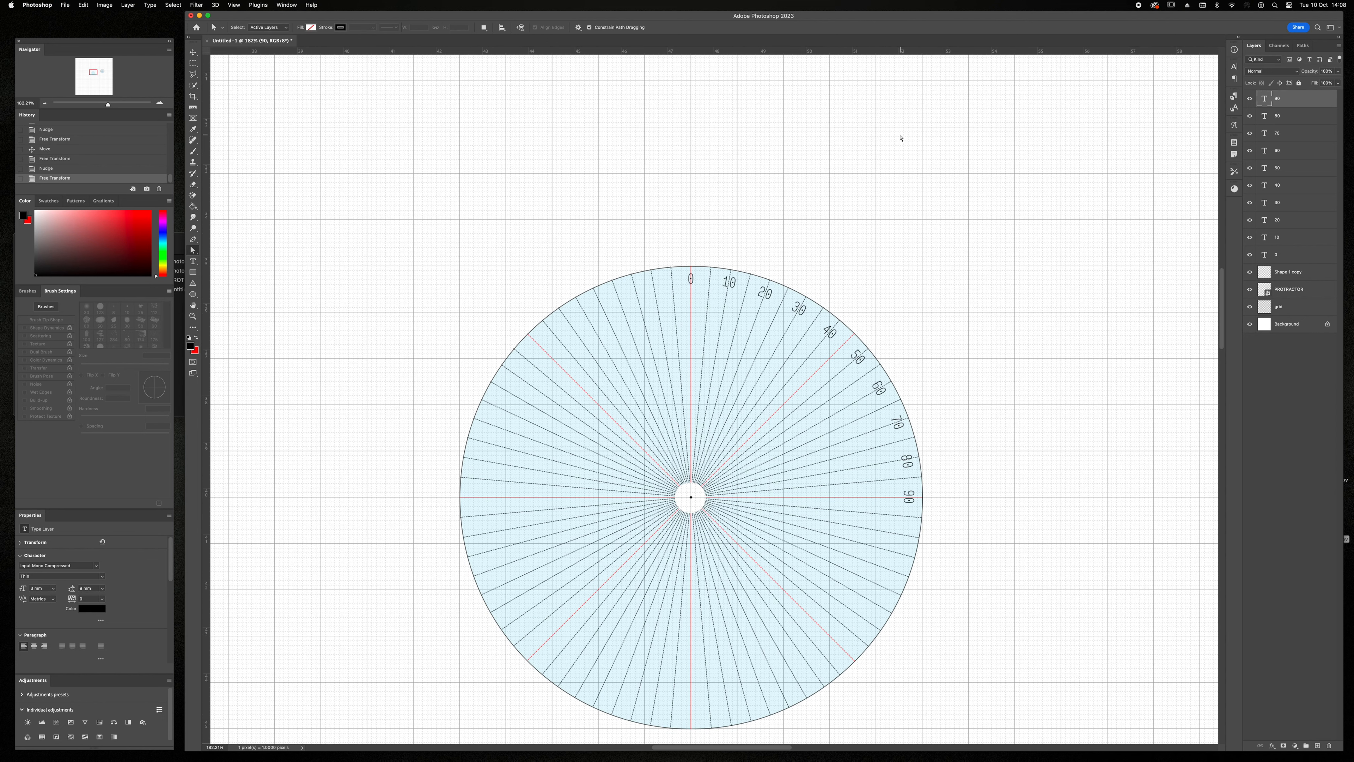
shift+click(1292, 237)
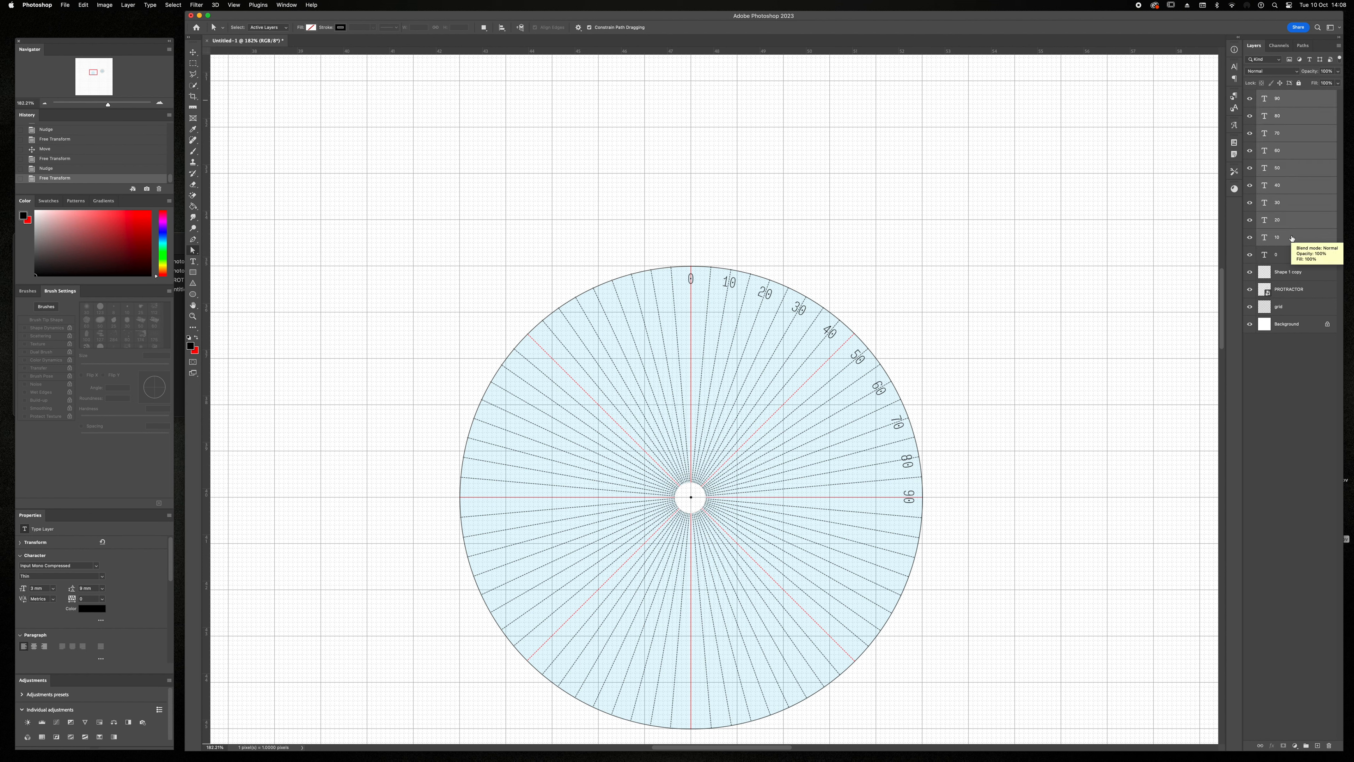
key(super+j)
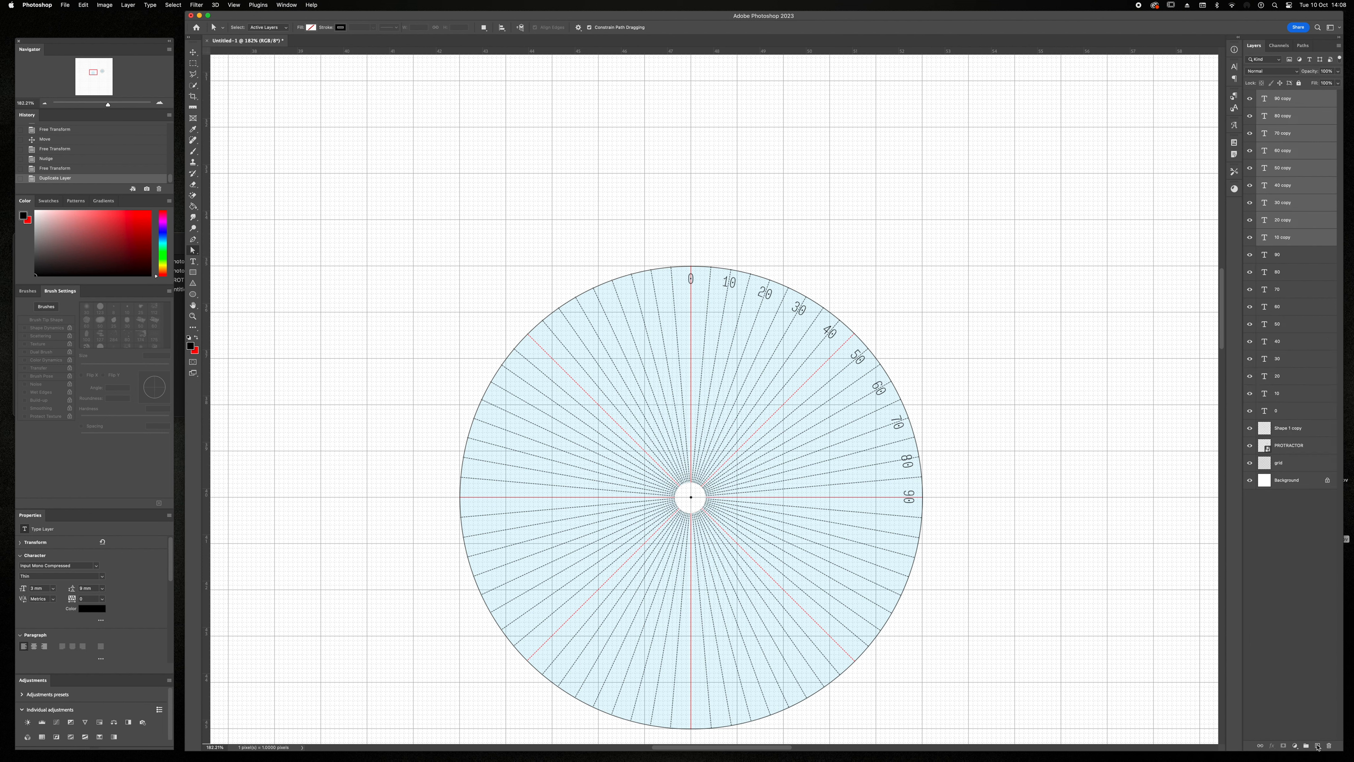
key(v)
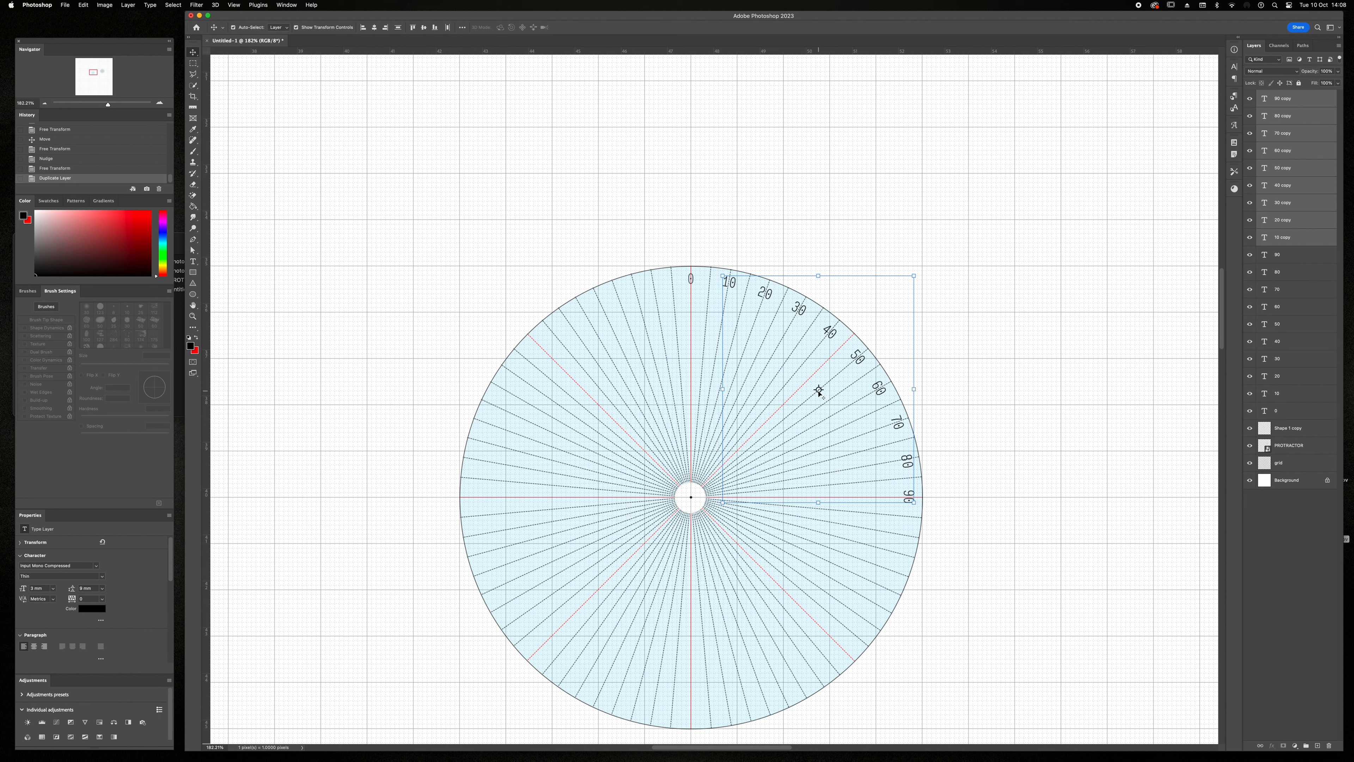
key(super+t)
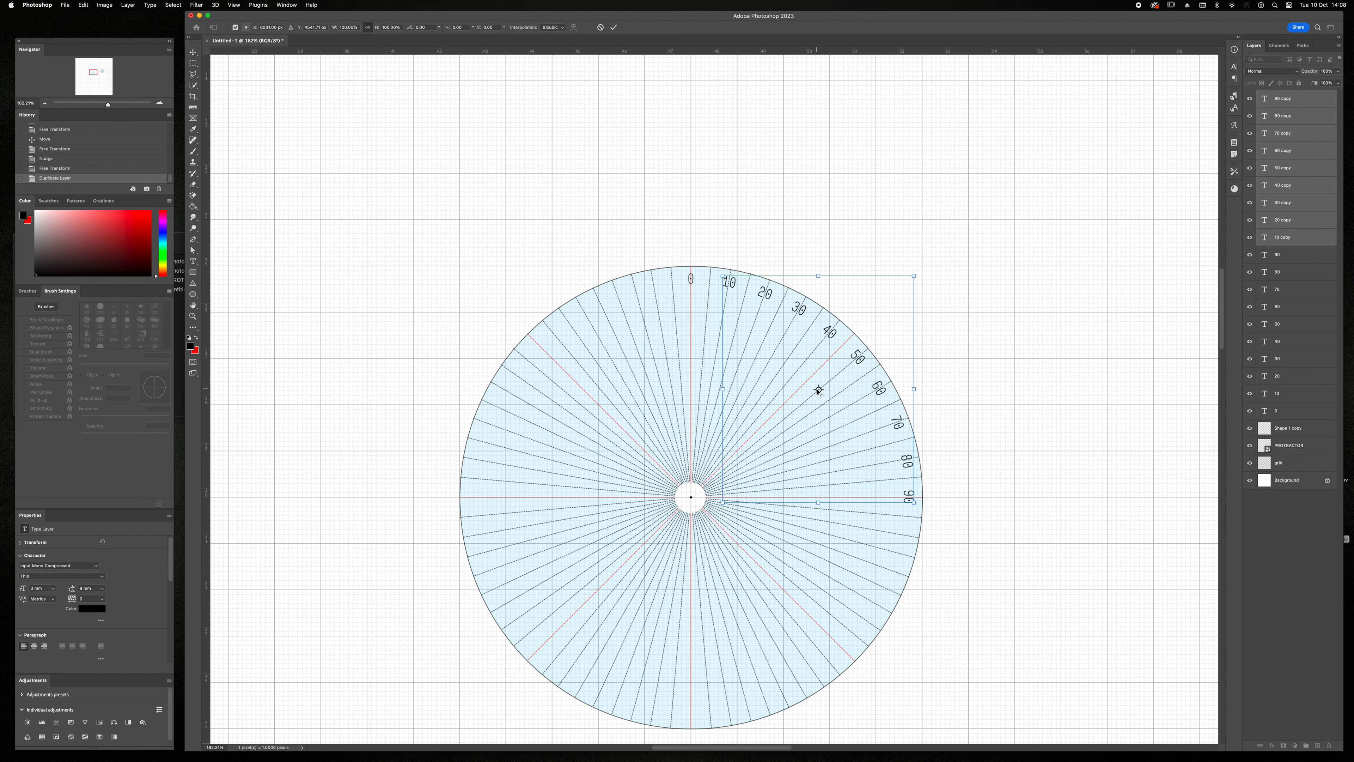
drag(819, 390, 690, 497)
click(614, 27)
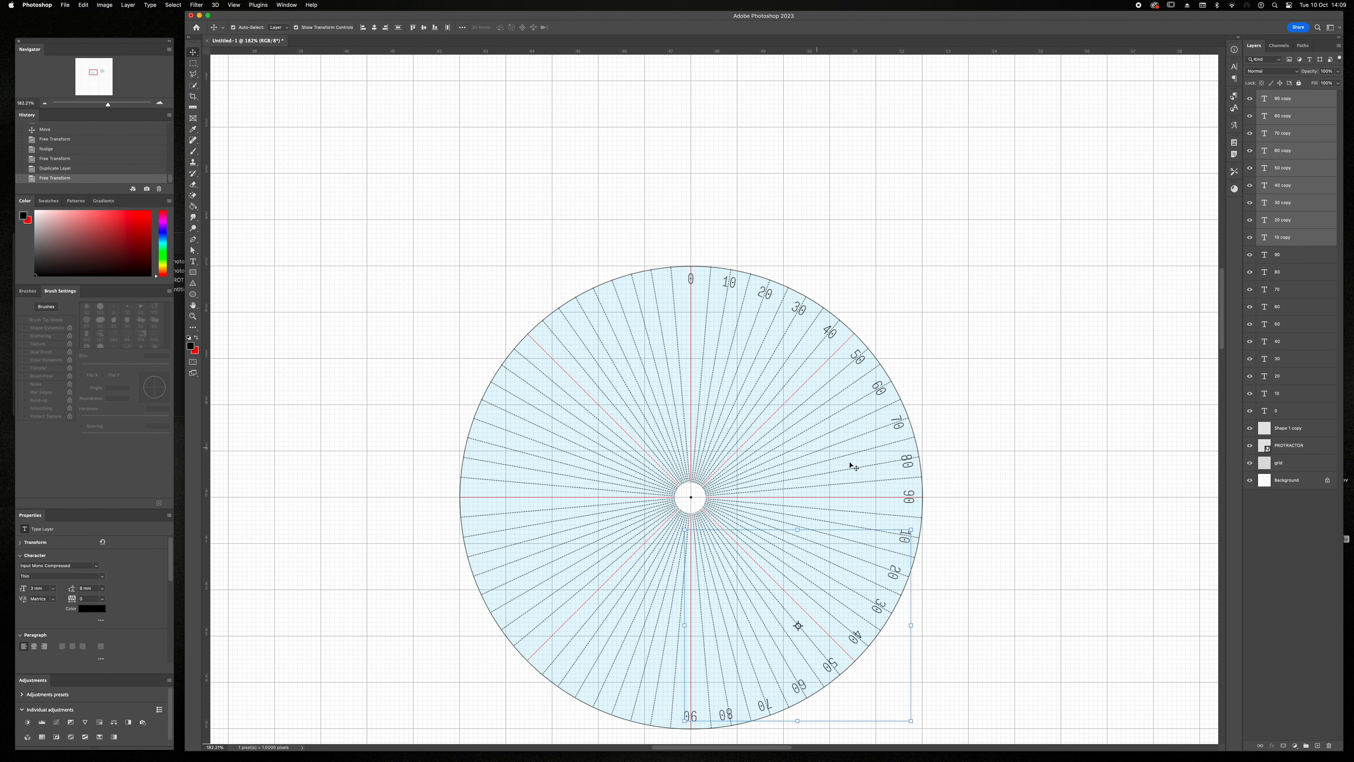
Step: Change the first two copied labels below the right 90 to 100 and 110
key(t)
click(905, 544)
text(o)
click(894, 602)
click(898, 561)
text(11)
key(Delete)
click(892, 622)
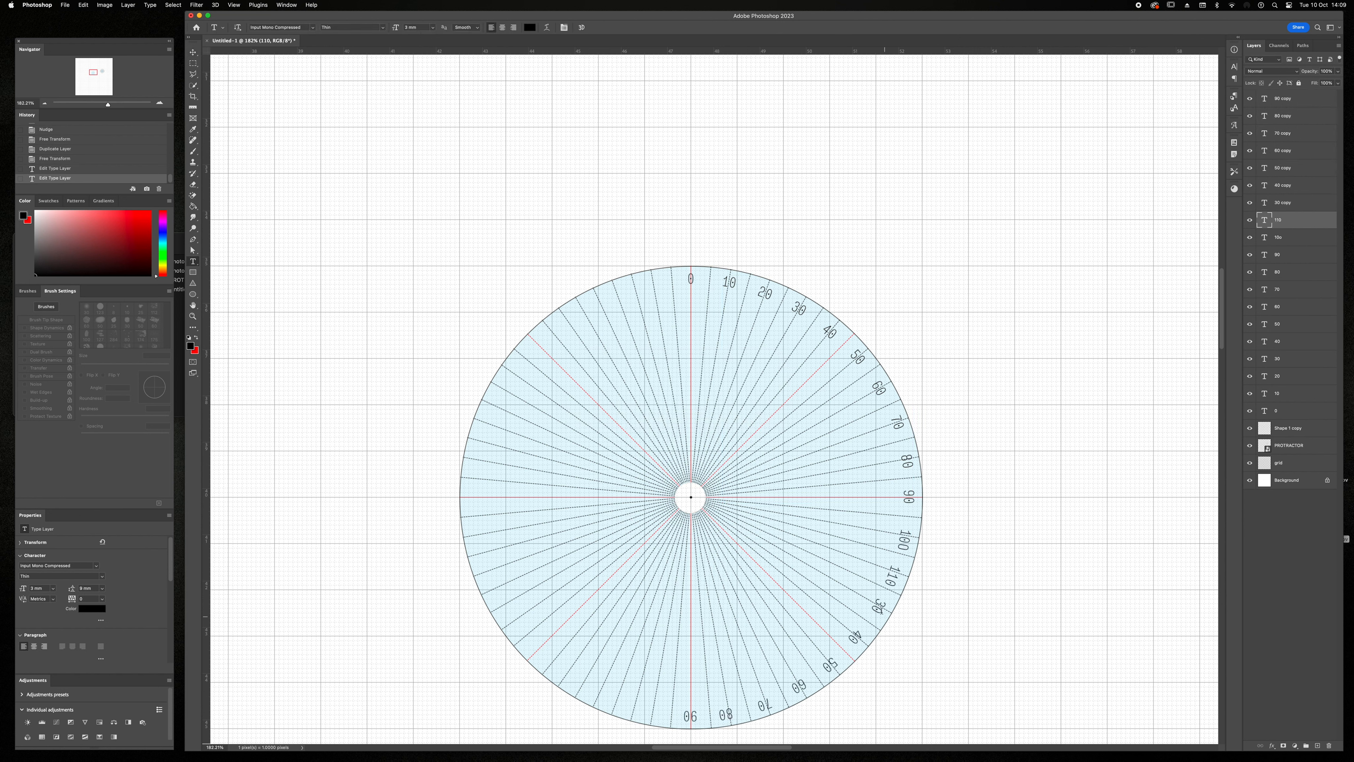
Step: Change the copied 30 and 40 labels on the lower-right arc to 120 and 130
click(891, 600)
text(12)
key(Delete)
click(596, 27)
scroll(856, 634, down, 3)
click(857, 553)
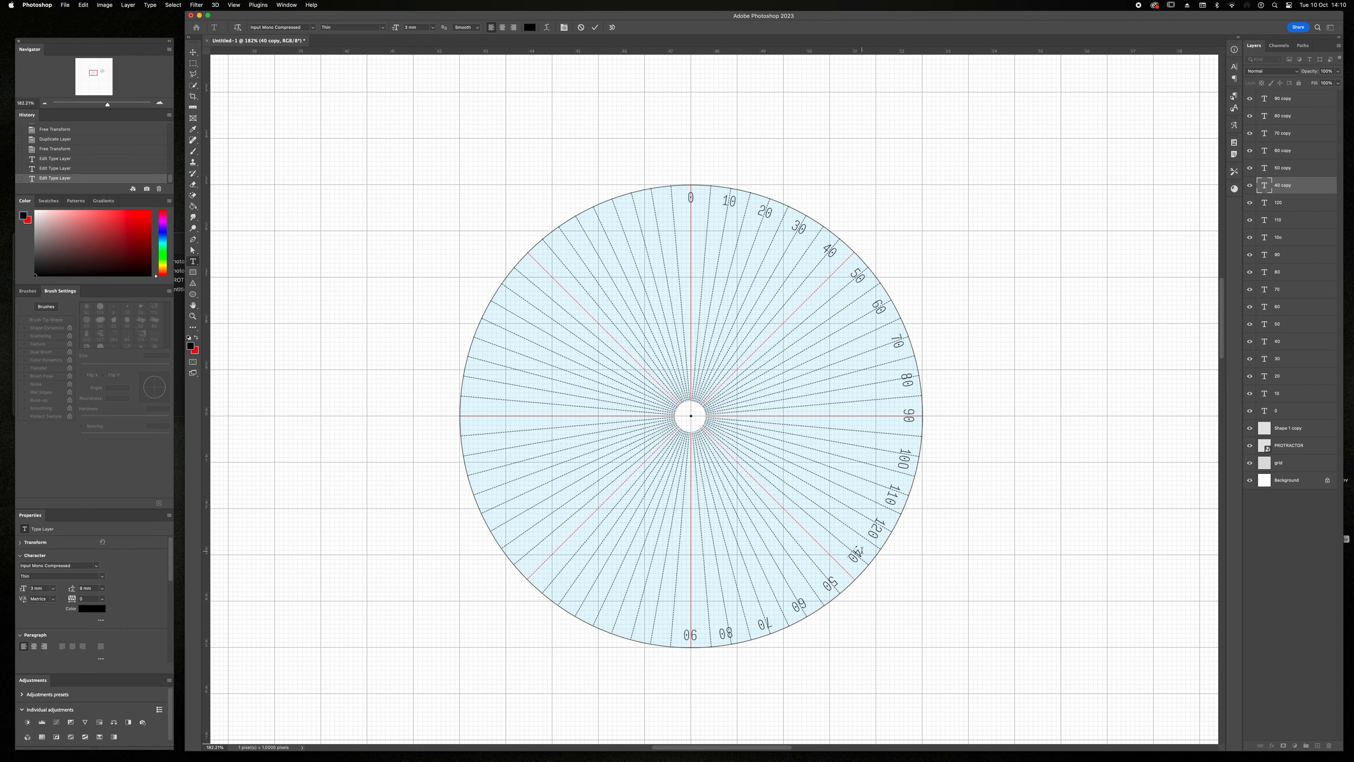
text(13)
click(596, 27)
Step: Change the copied 50 and 60 labels on the lower-right arc to 140 and 150
double_click(831, 583)
text(140)
click(596, 27)
click(796, 606)
text(150)
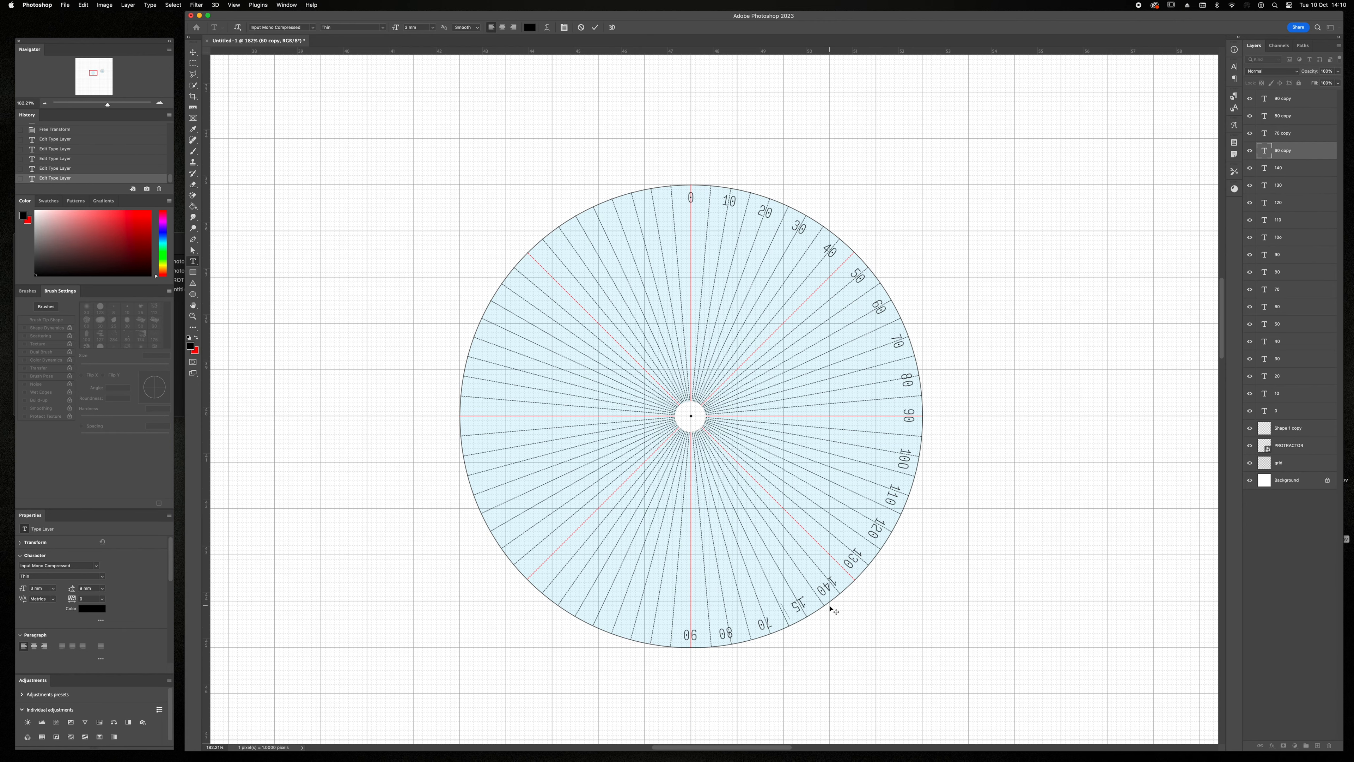
Step: Change the copied 70, 80 and 90 labels at the bottom of the circle to 160, 170 and 180
double_click(765, 623)
text(160)
double_click(726, 633)
text(170)
click(596, 27)
double_click(694, 633)
text(180)
click(596, 28)
Step: Shift the labels from 180 back to 100 slightly so each one is centred on its angle line
key(v)
key(shift+Right)
drag(720, 637, 727, 636)
drag(762, 624, 767, 623)
drag(798, 607, 803, 605)
drag(828, 587, 859, 554)
drag(880, 528, 898, 491)
drag(907, 462, 908, 457)
click(965, 522)
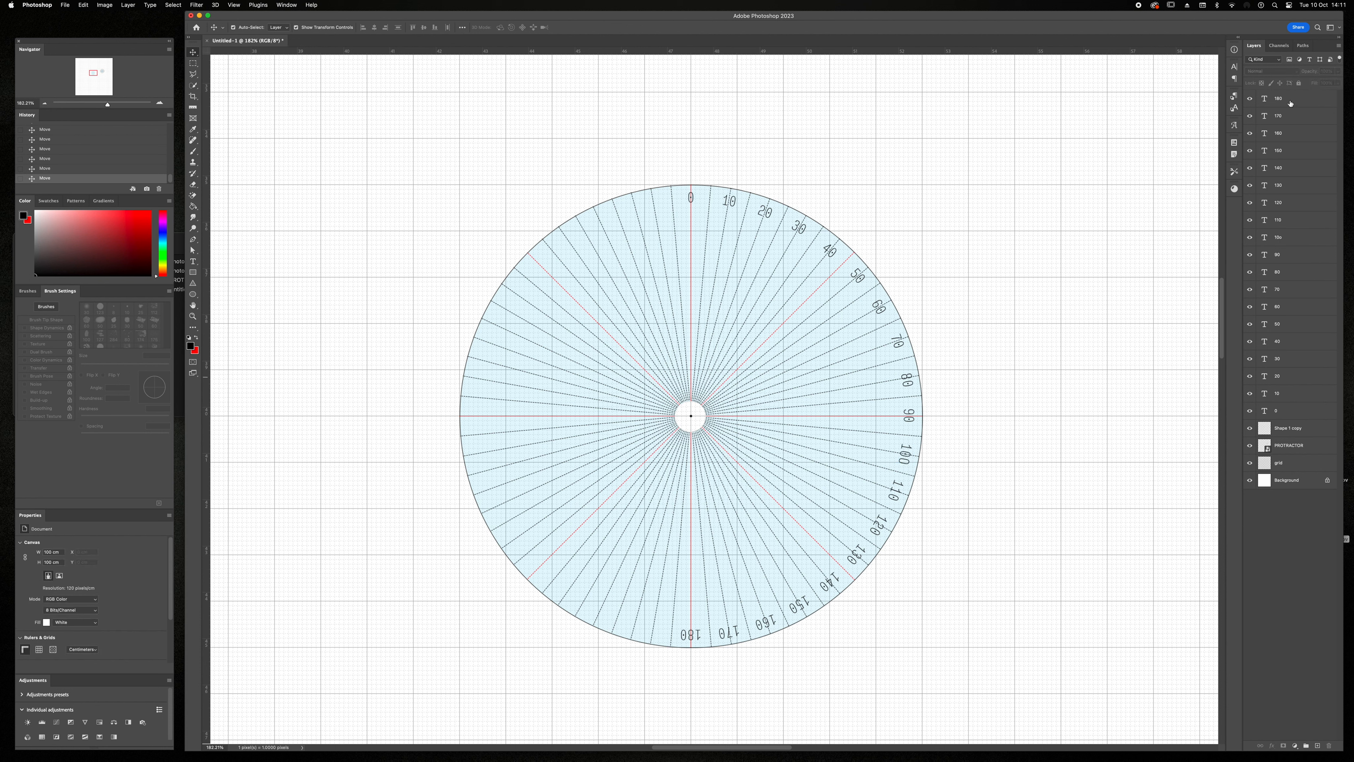
Step: Duplicate all the label layers from 10 to 170
click(1295, 116)
shift+click(1305, 393)
drag(1306, 393, 1317, 744)
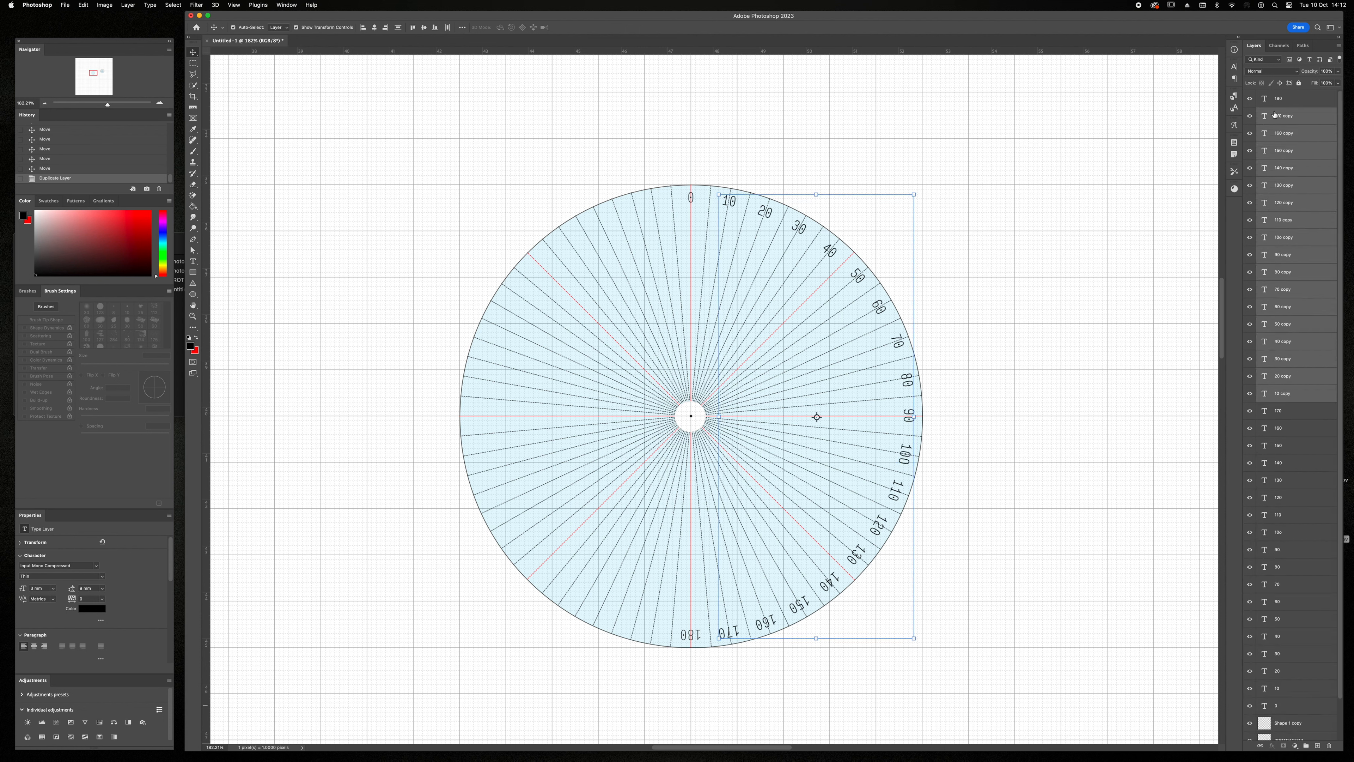
Step: Rotate the duplicated labels 180° around the circle's centre and nudge them onto the lines of the left half
key(ctrl+t)
drag(817, 417, 690, 415)
click(83, 5)
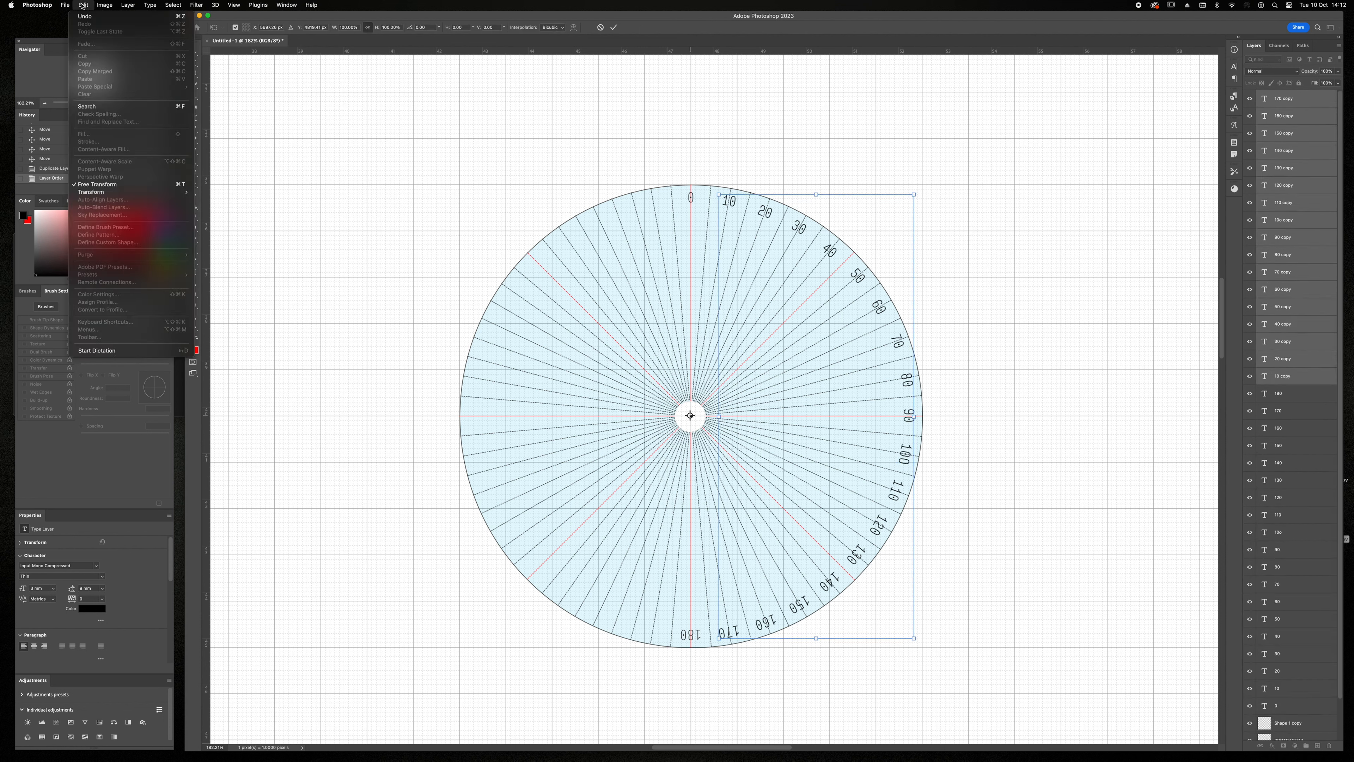
mouse_move(123, 193)
click(253, 313)
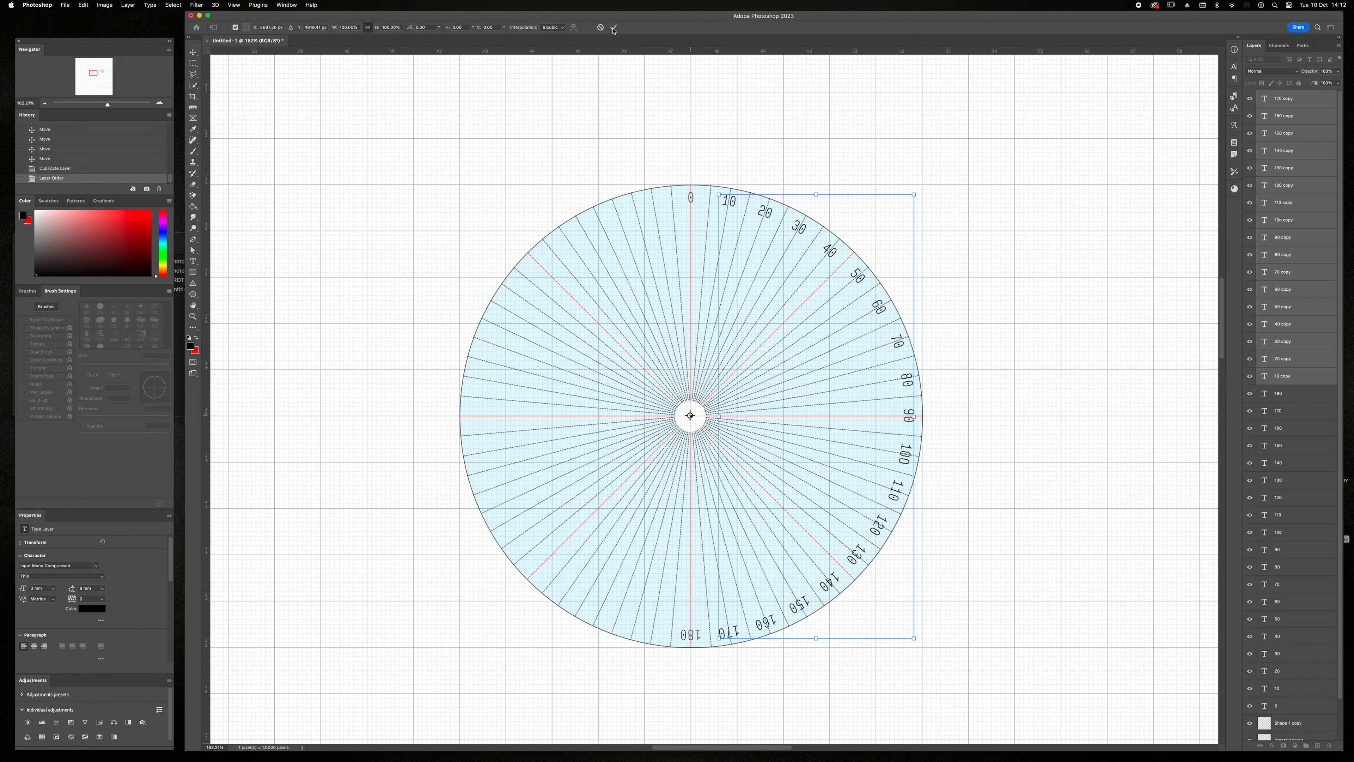
click(431, 27)
click(613, 28)
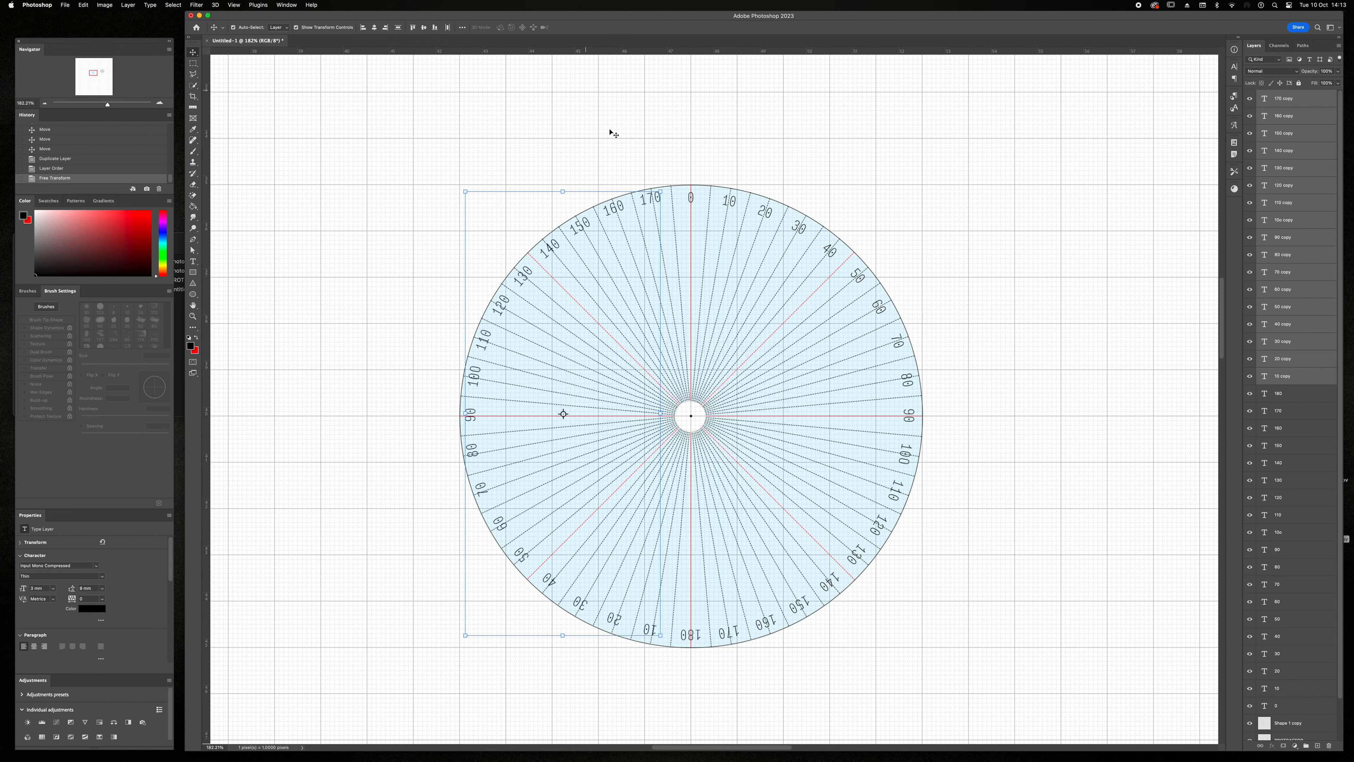
key(Down)
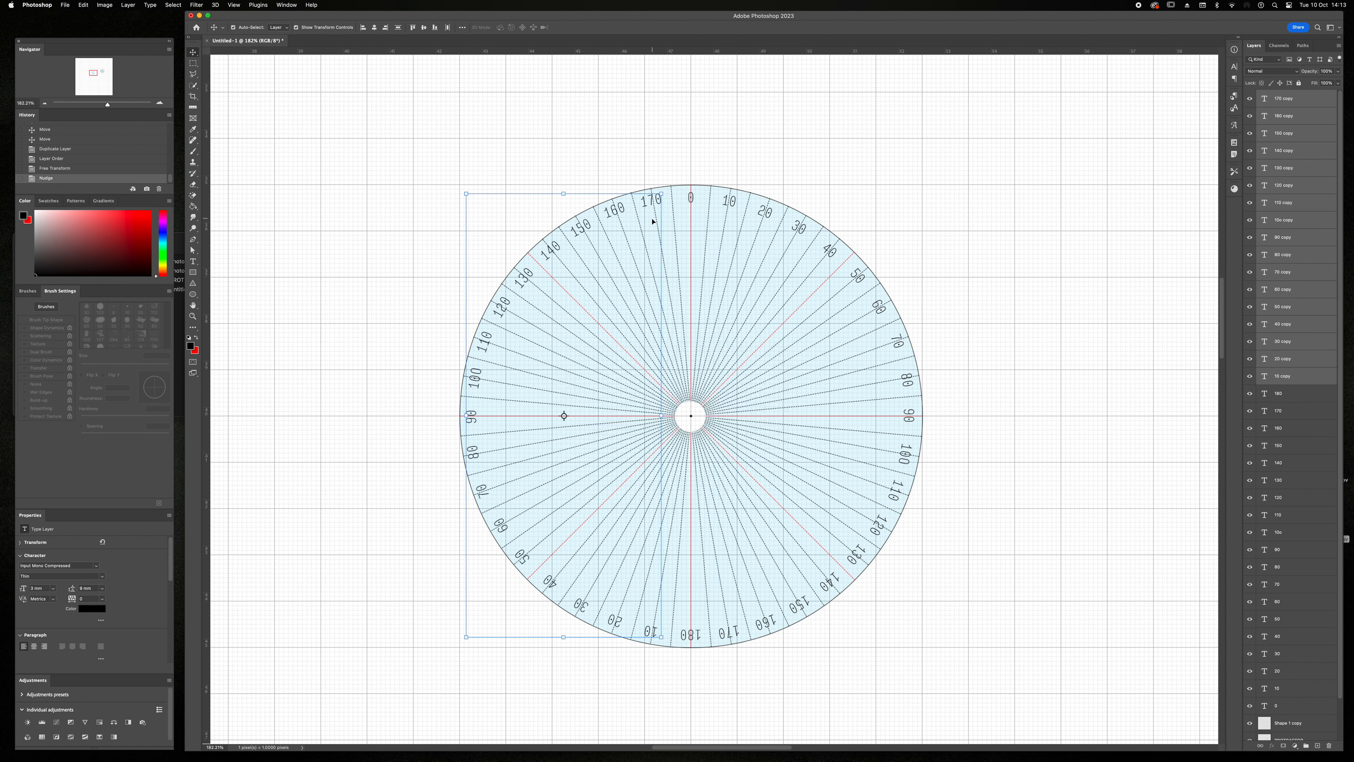
Step: Add 180 as a centred second line beneath the 0 label at the top of the protractor
click(695, 202)
text(t)
text(180)
key(super+shift+c)
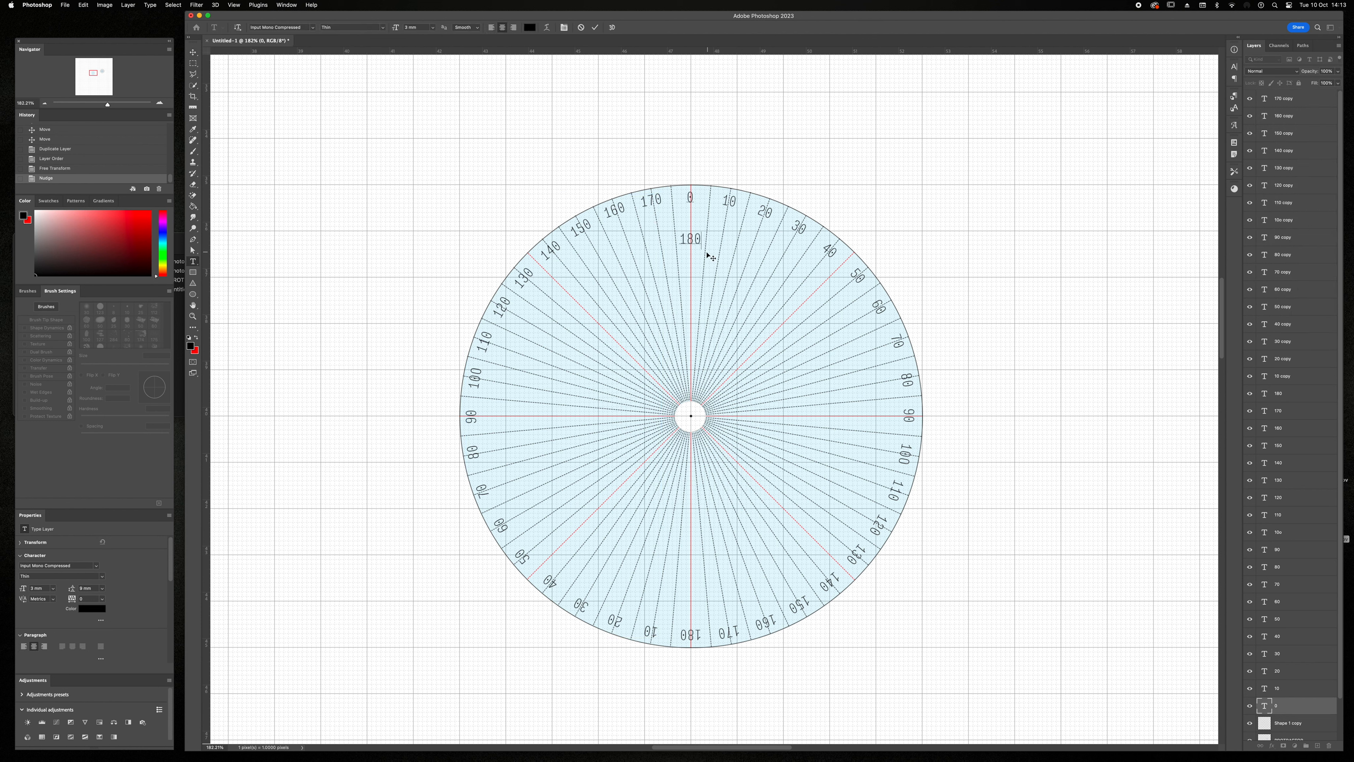
Step: Tighten the line spacing of the 0/180 label and add 0 as a second line to the bottom 180 label
key(super+a)
key(super+t)
click(1220, 89)
click(1203, 107)
key(Down)
key(Down)
key(Up)
click(595, 27)
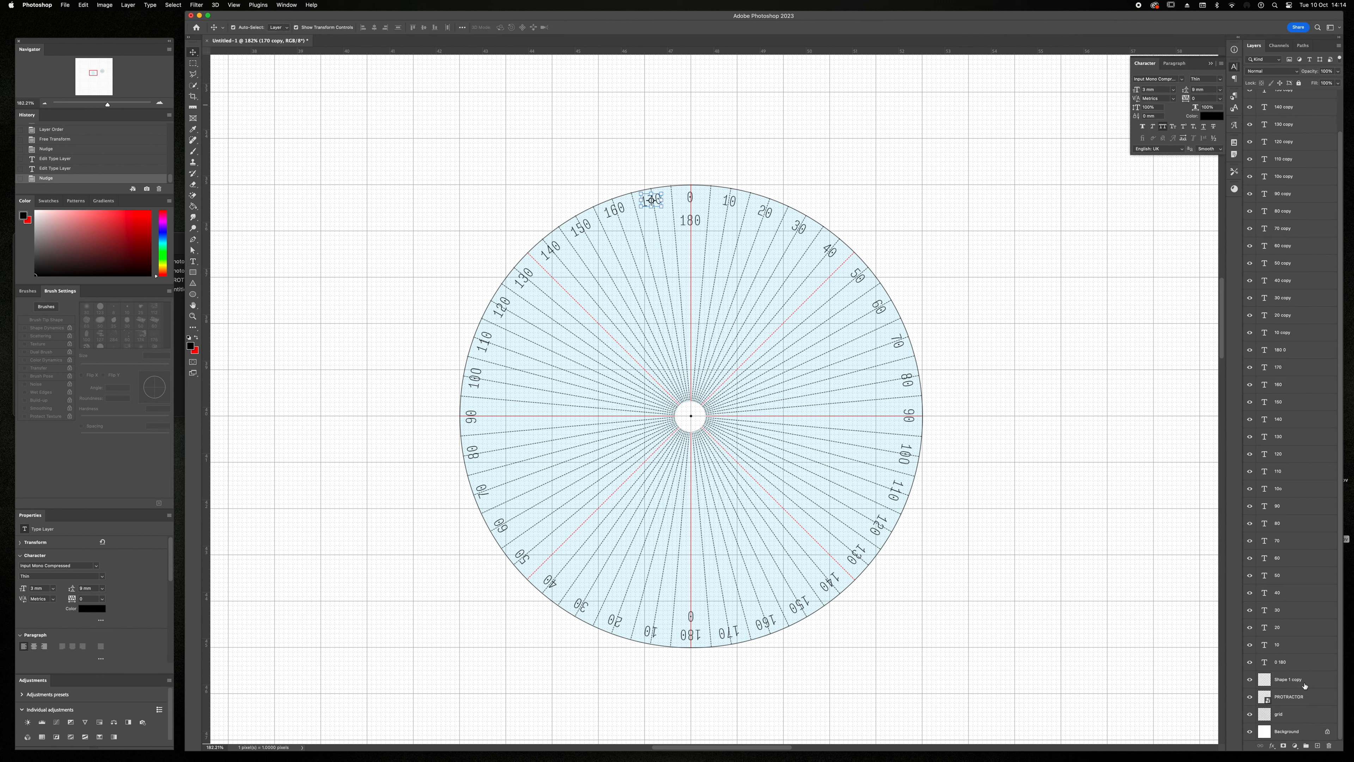
Step: Merge all the label layers and the Shape 1 copy circle into one layer
key(super+alt+a)
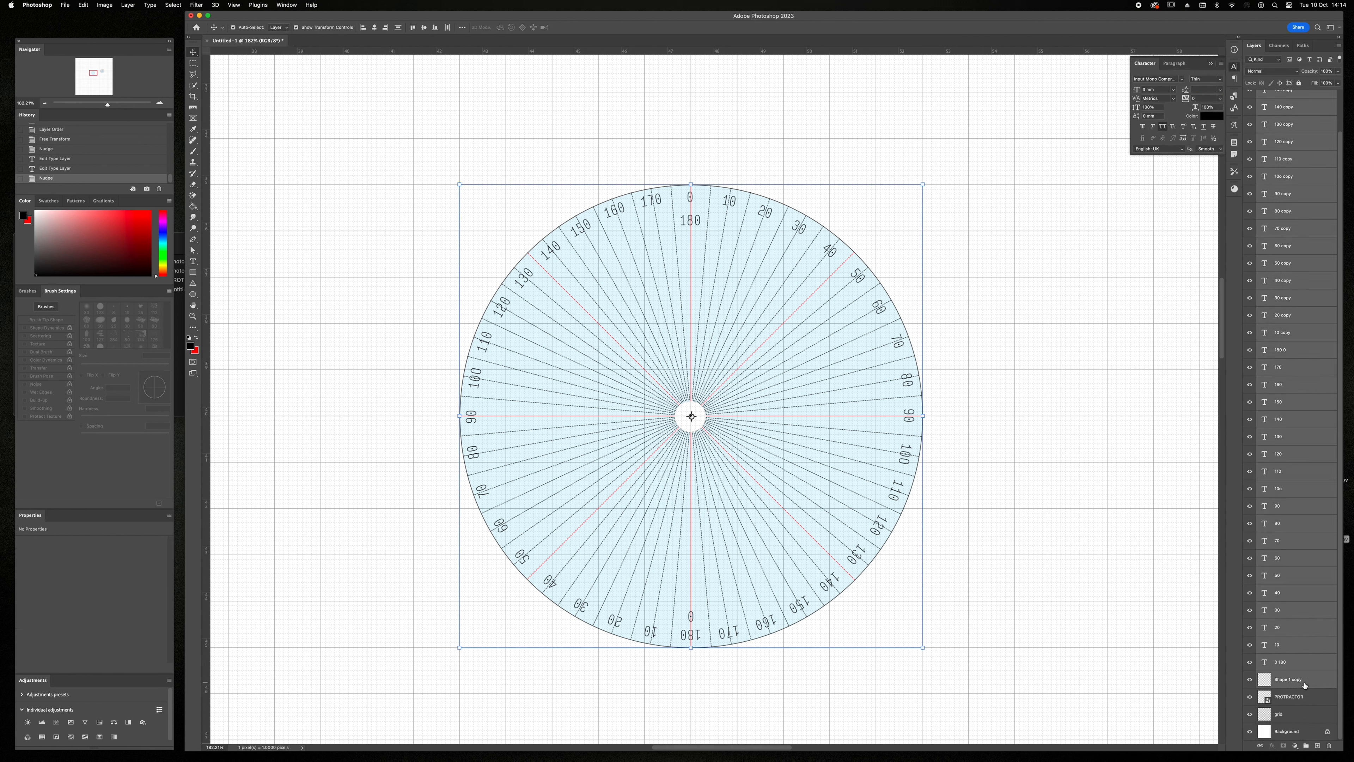
right_click(1311, 681)
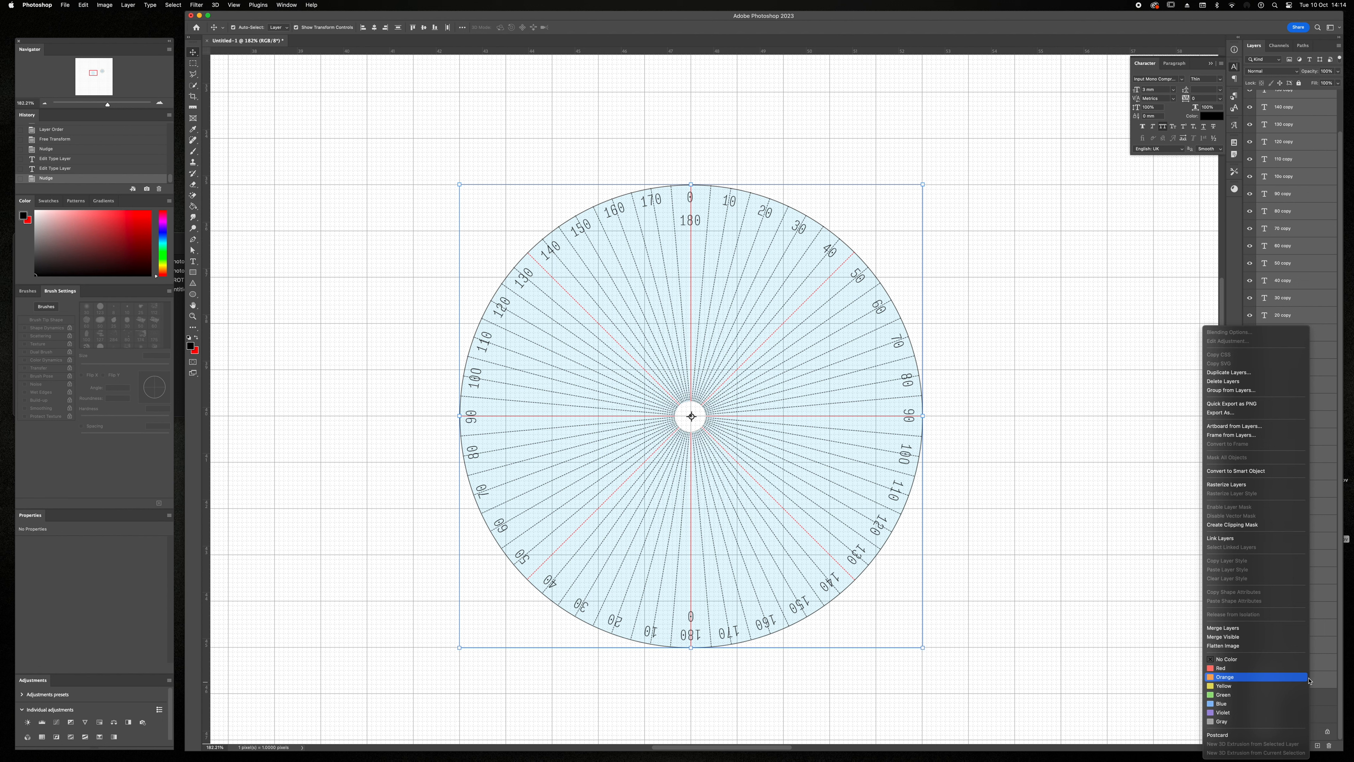
click(1255, 630)
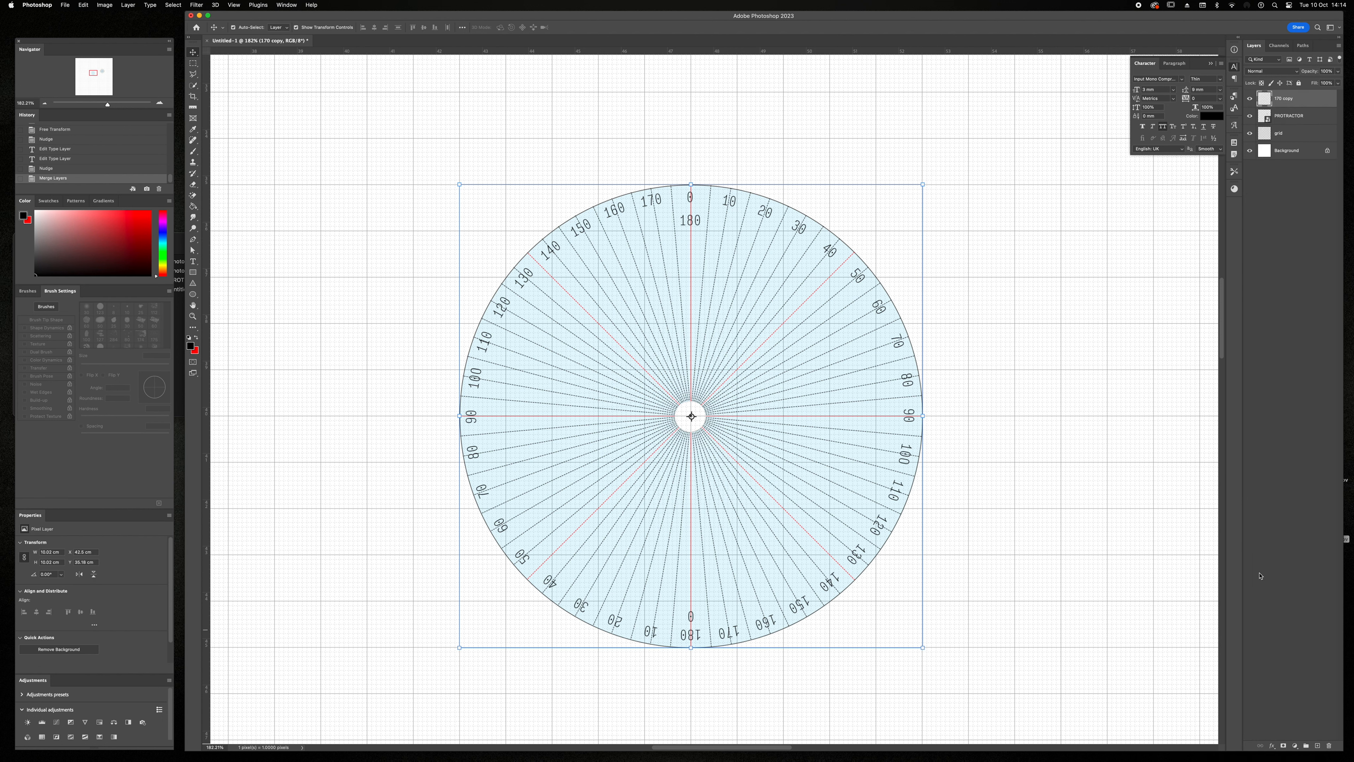
click(1212, 64)
Step: Move the merged protractor slightly up and to the right with Free Transform
drag(925, 179, 899, 192)
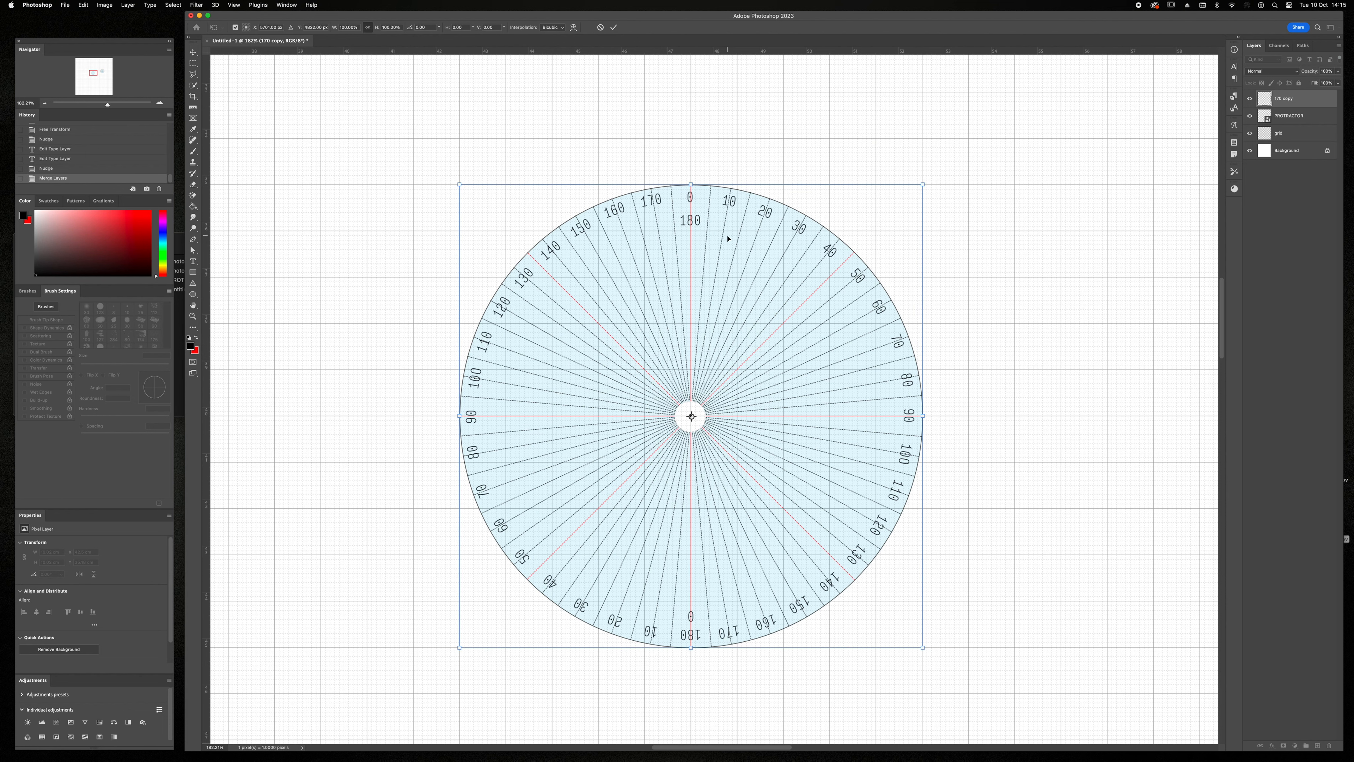
drag(728, 238, 743, 201)
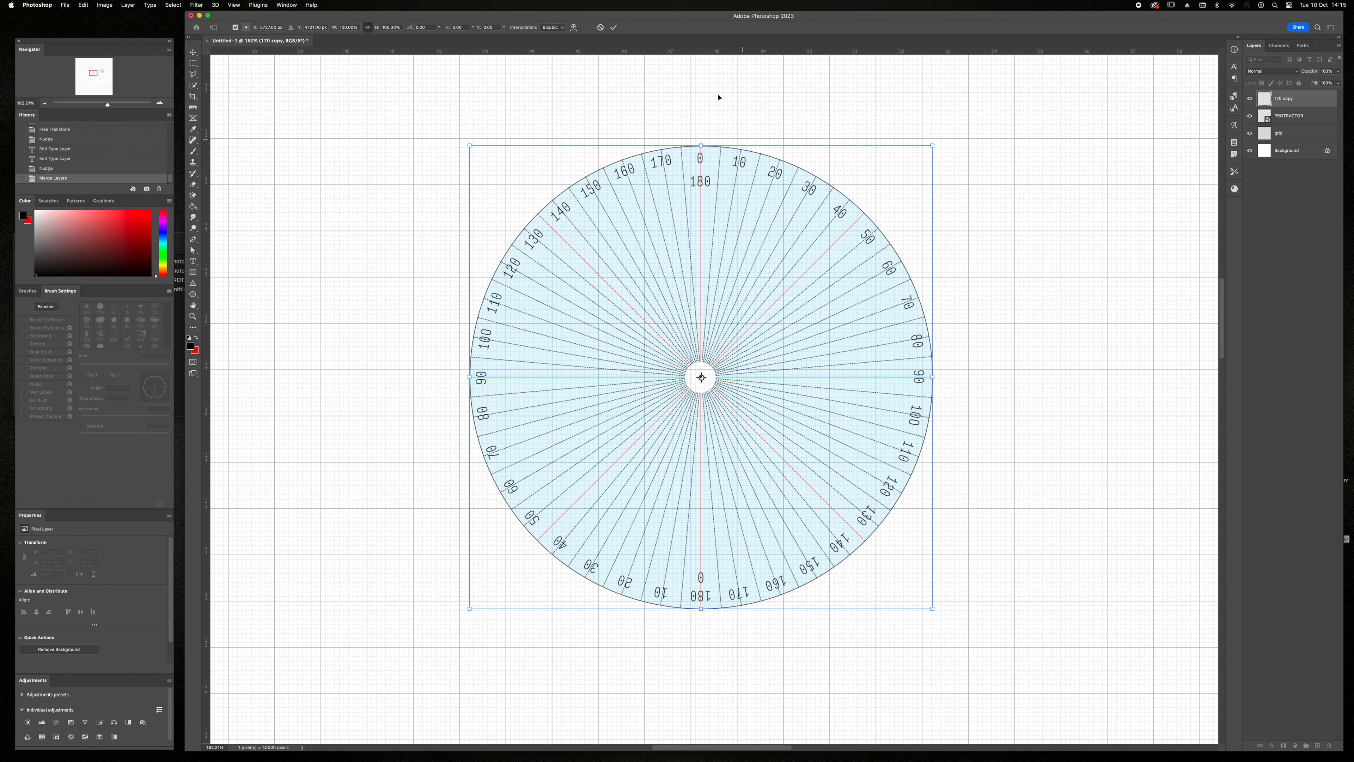
click(614, 28)
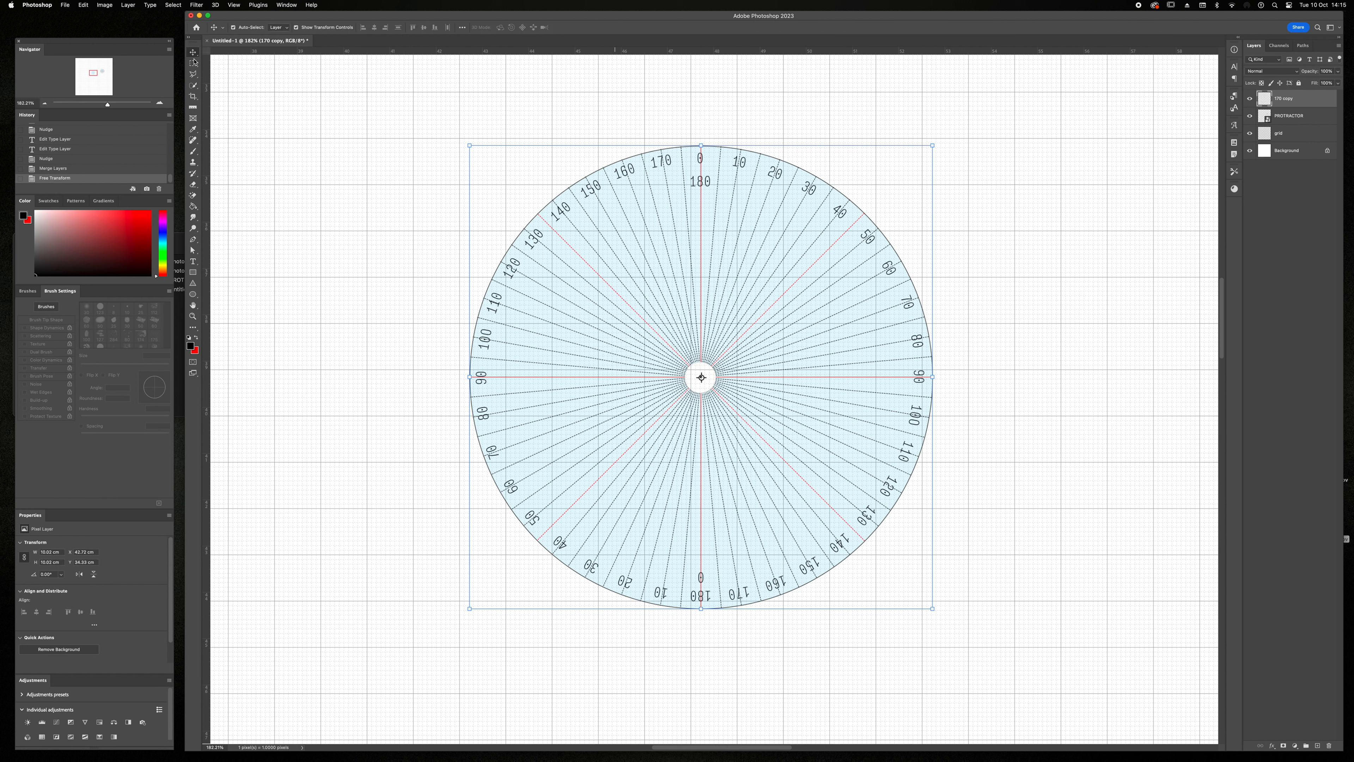
Step: Draw a small square about 1.02 cm wide on the empty grid below the protractor with the Rectangle tool
drag(108, 104, 101, 104)
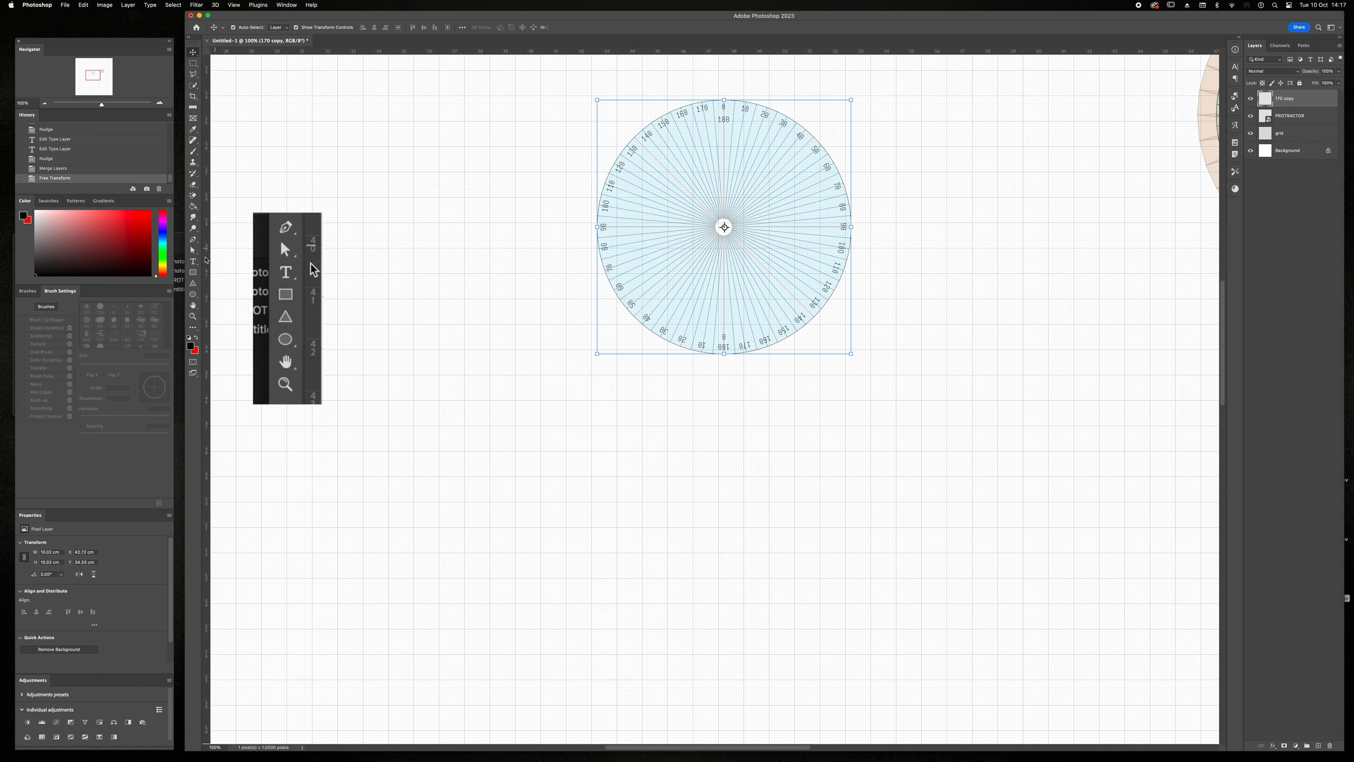
click(193, 272)
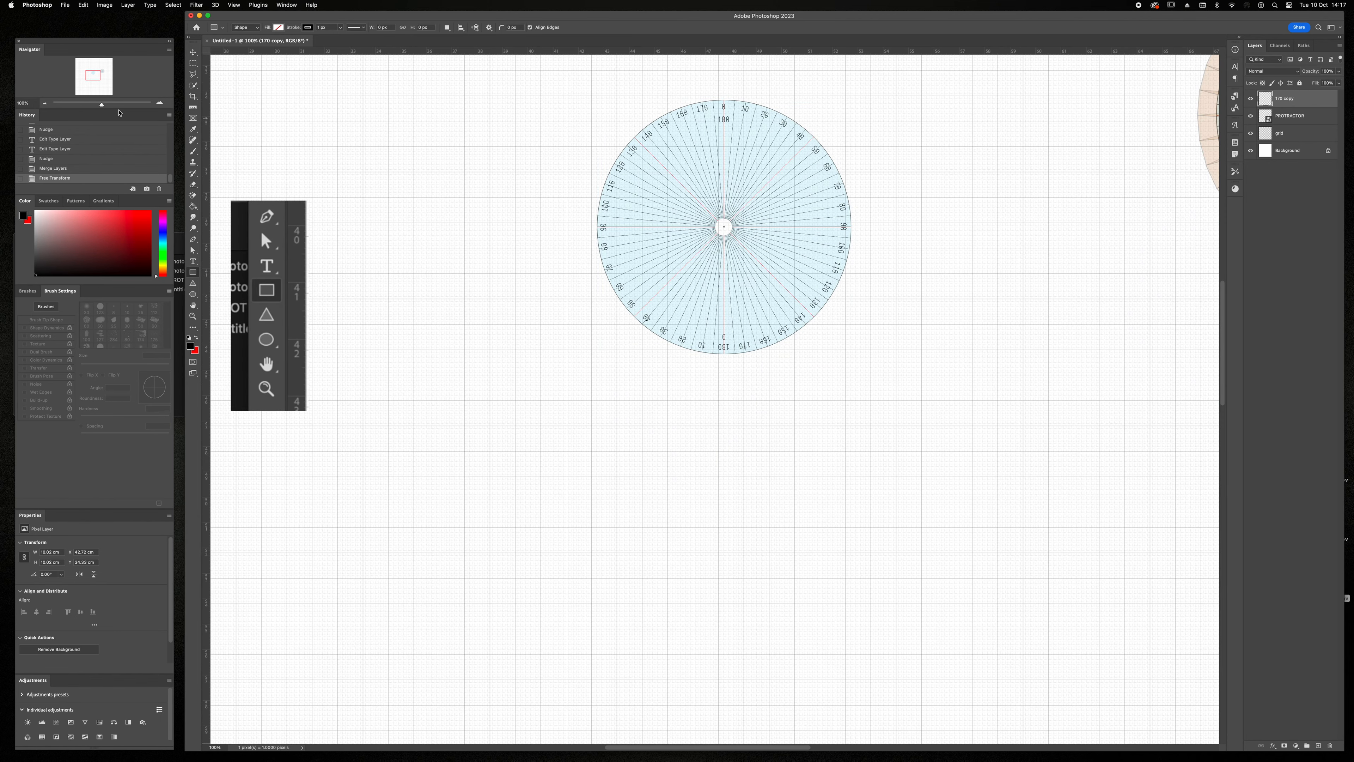
drag(101, 104, 103, 106)
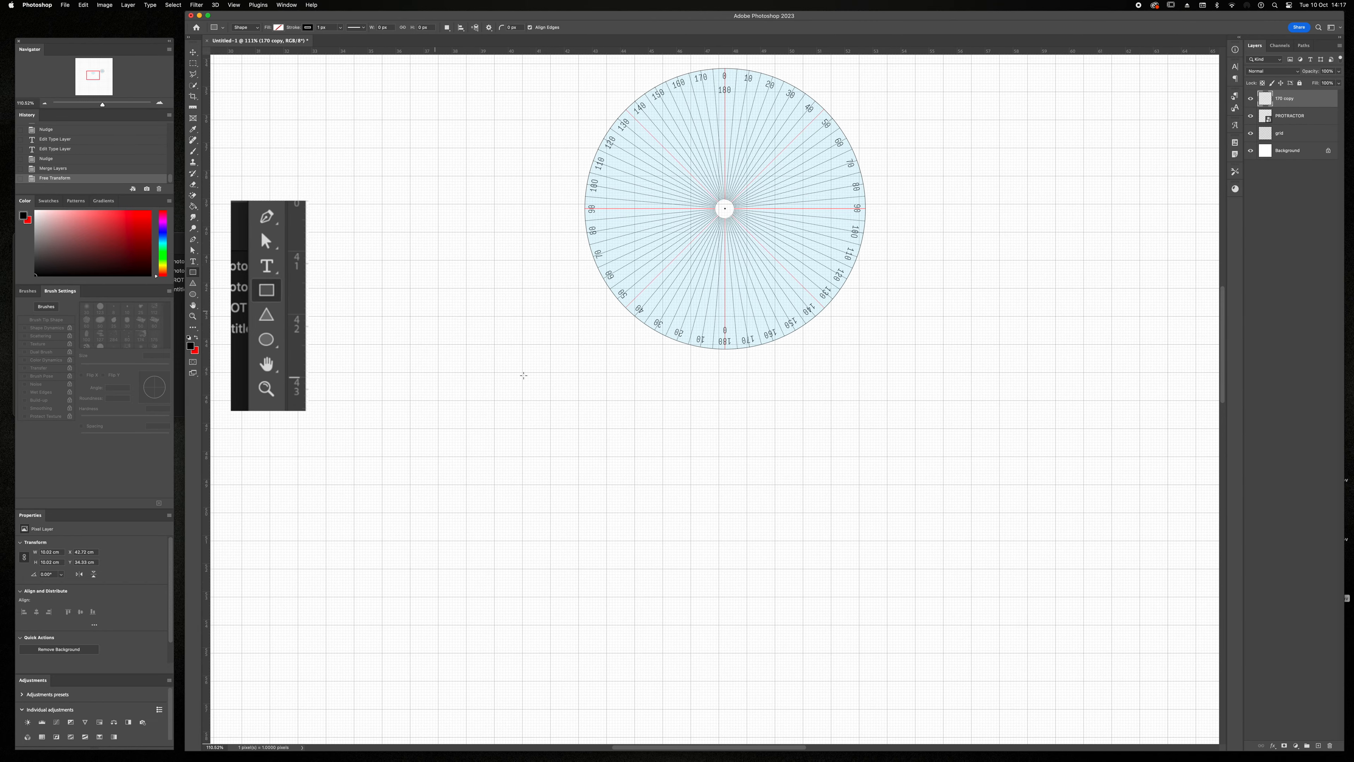
scroll(569, 408, down, 5)
scroll(570, 412, left, 3)
scroll(570, 412, down, 2)
scroll(570, 412, left, 4)
drag(572, 389, 605, 418)
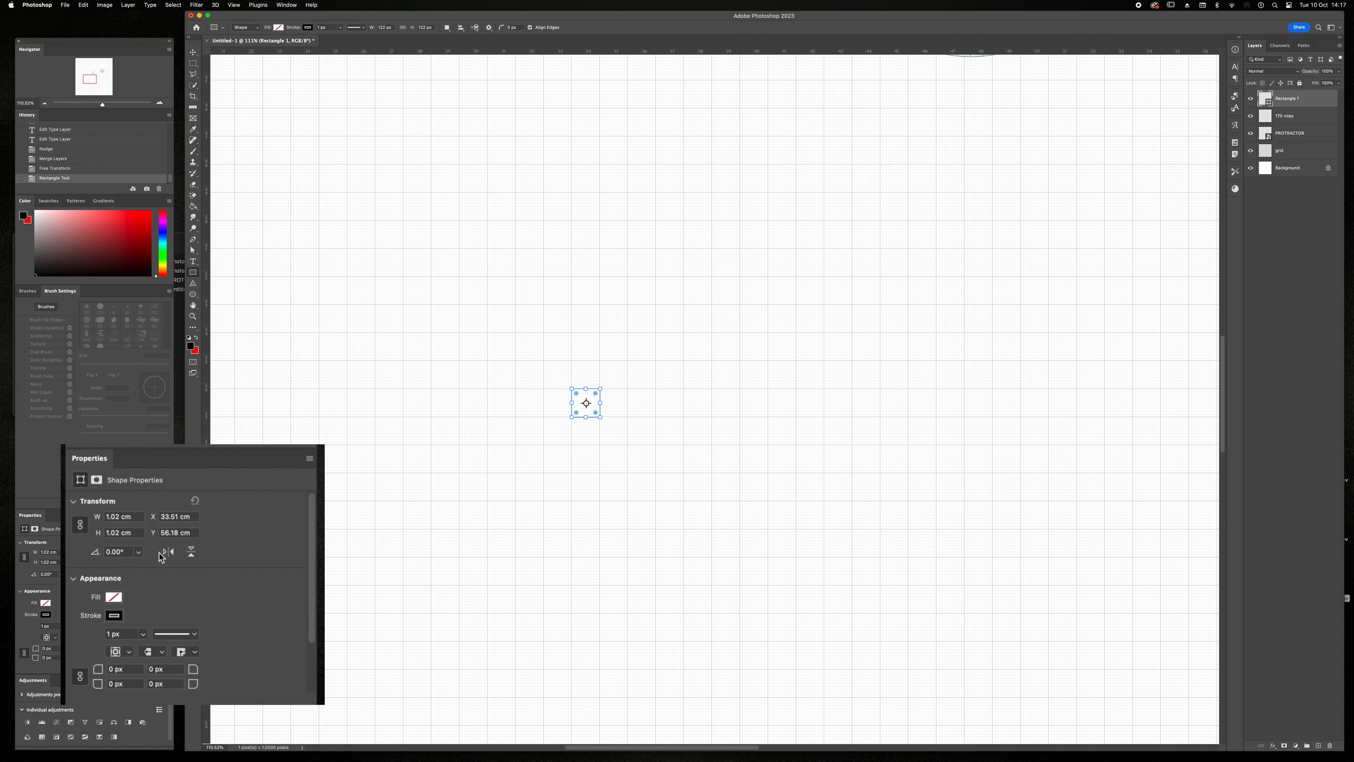
Step: Set the square's width and height to 1 cm
double_click(49, 552)
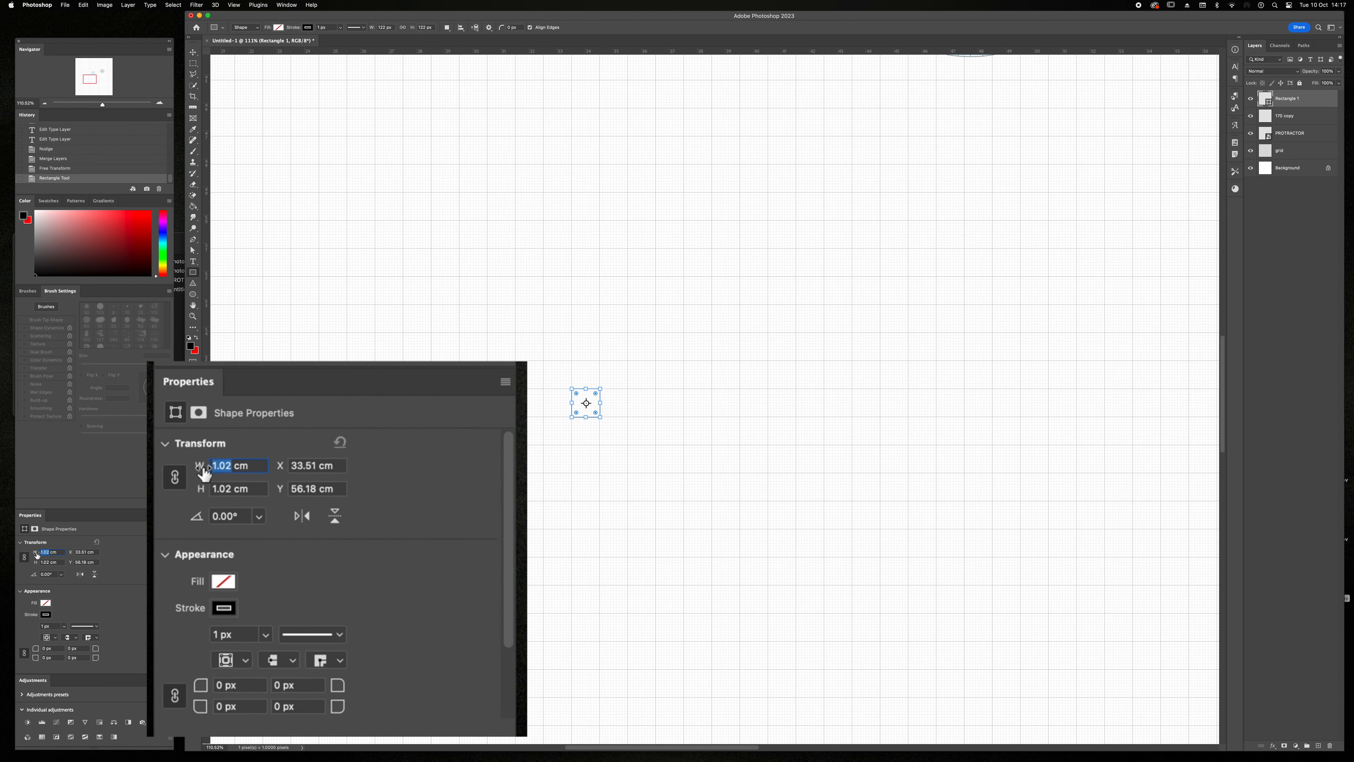
text(1)
key(Tab)
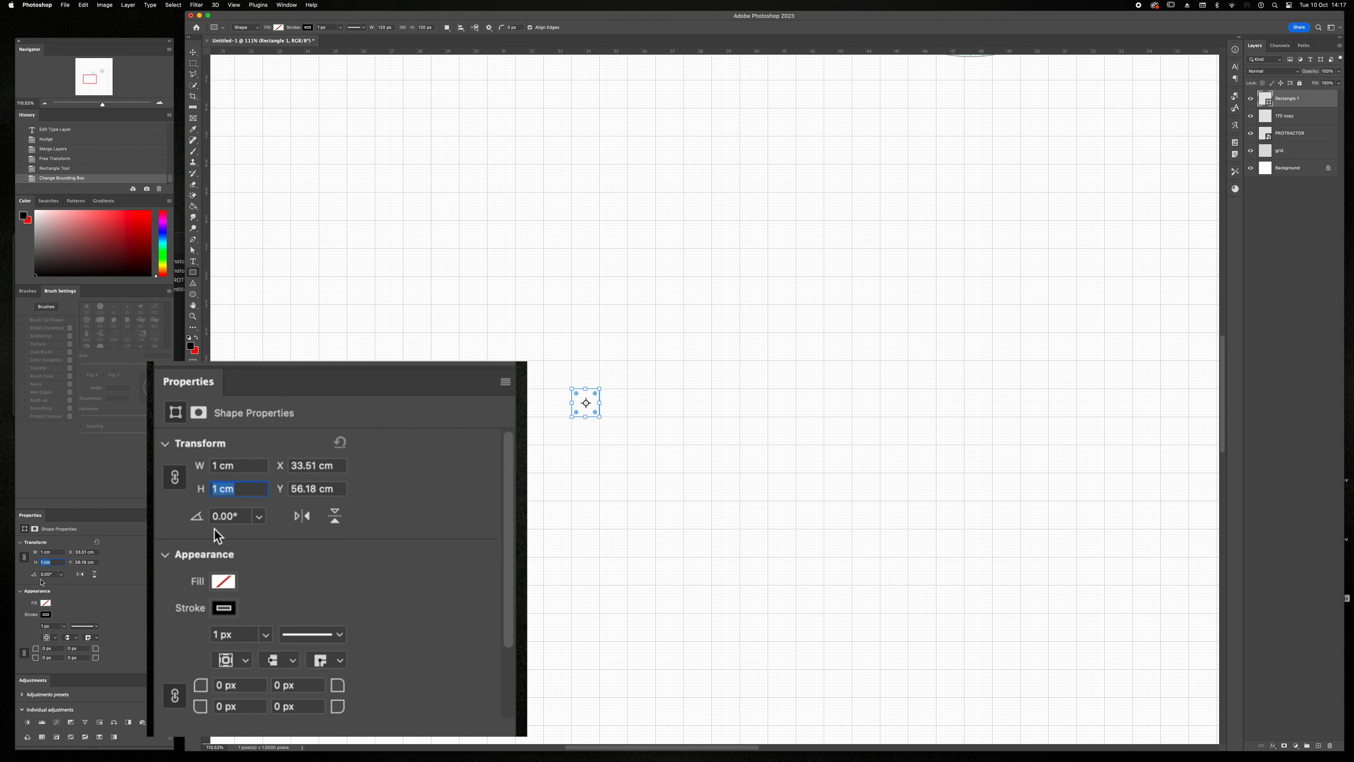
text(1)
key(Return)
Step: Fill the square with the recently used salmon colour and lower its layer opacity to a pale tint
click(229, 580)
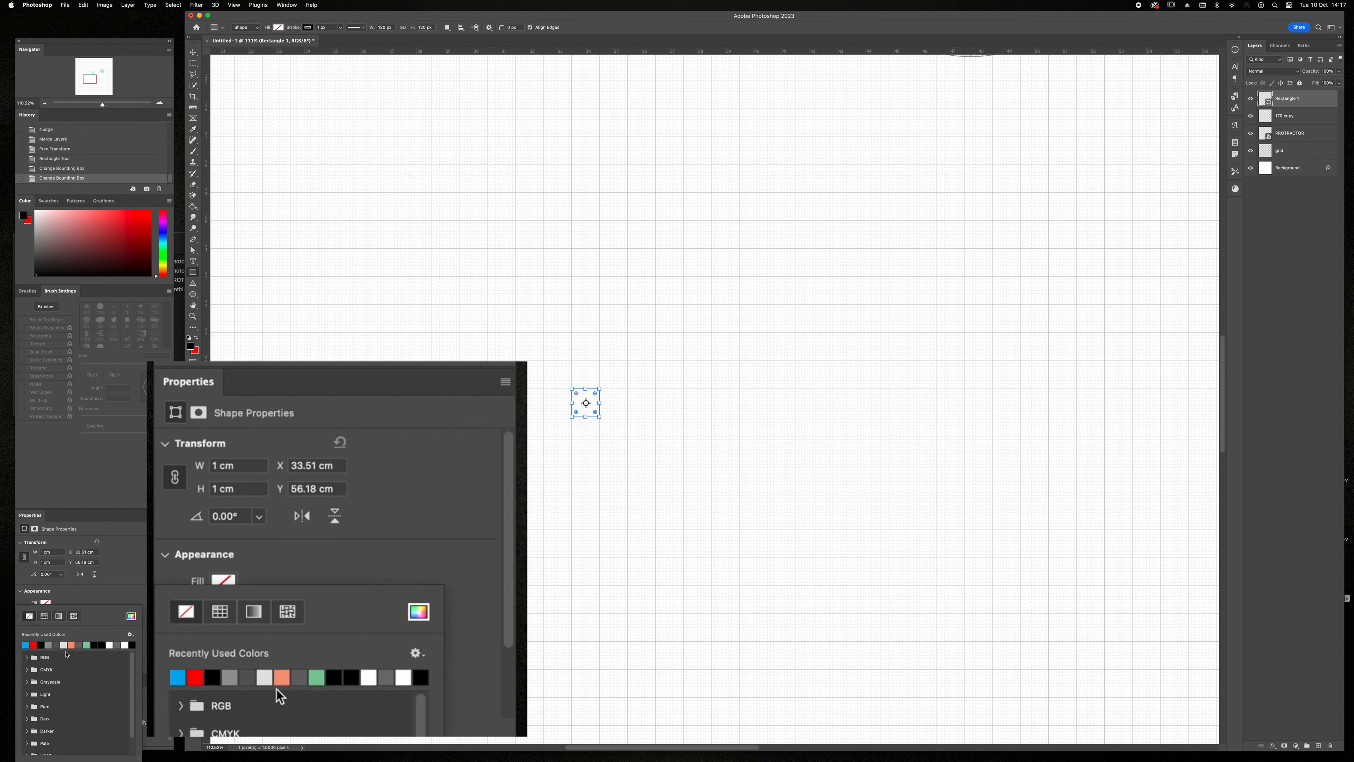
click(286, 682)
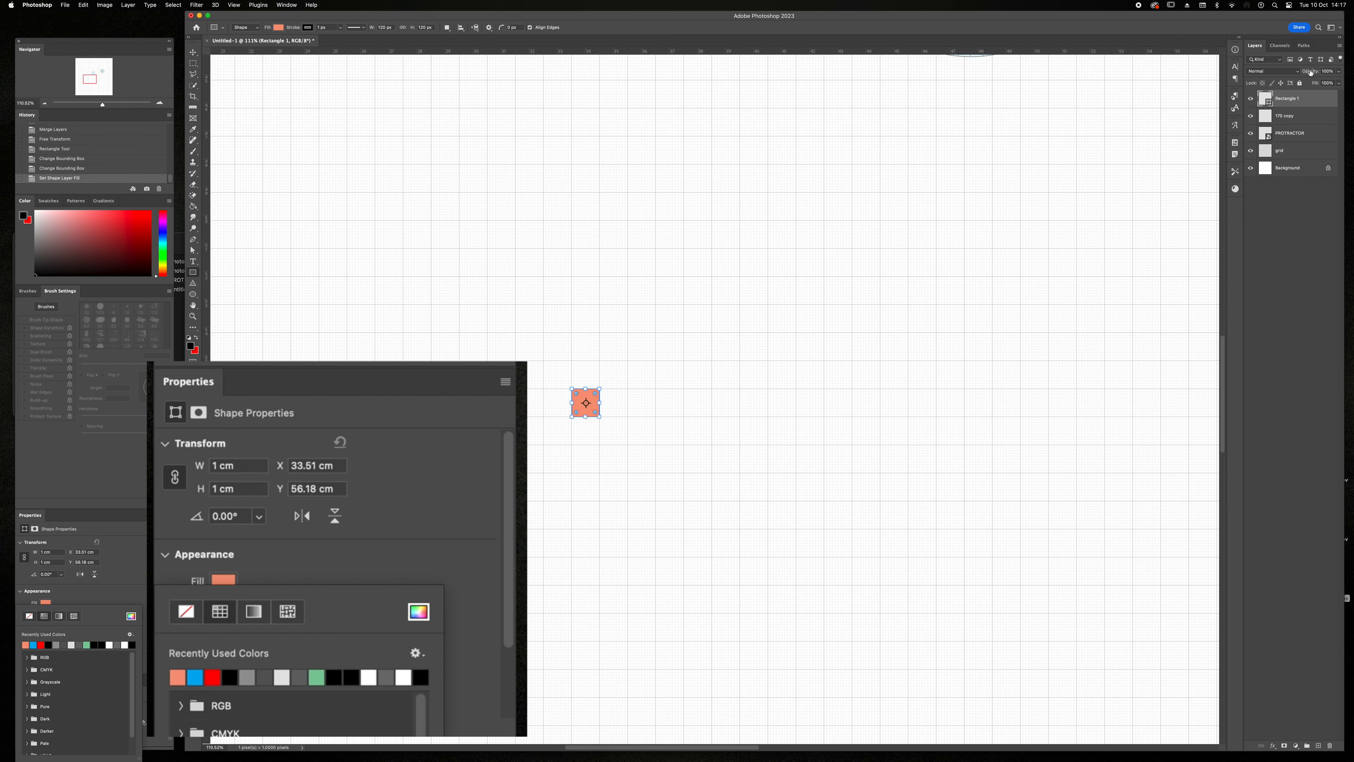
drag(1311, 73, 1281, 72)
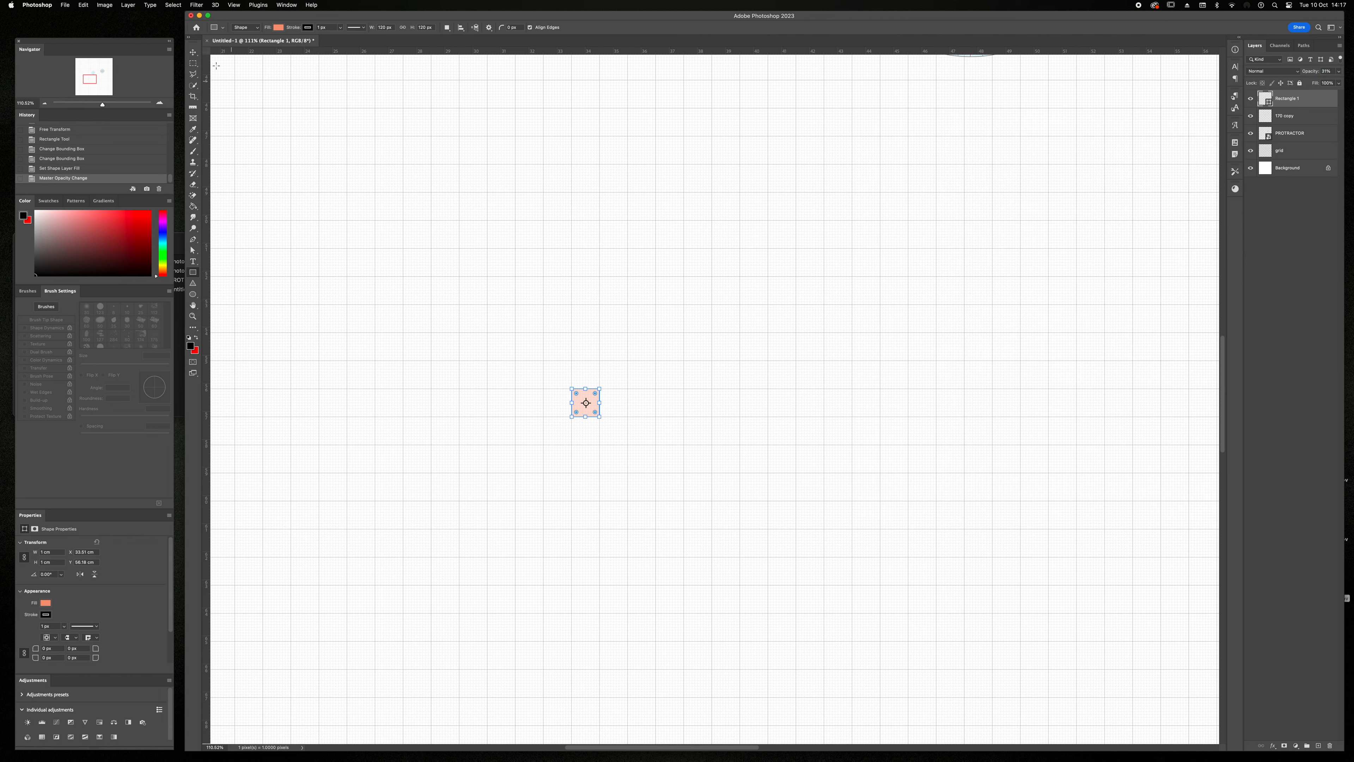
Step: Duplicate the 1 cm square, stack the copy directly above the original, and rotate it 10° about its lower-left corner
drag(103, 107, 112, 105)
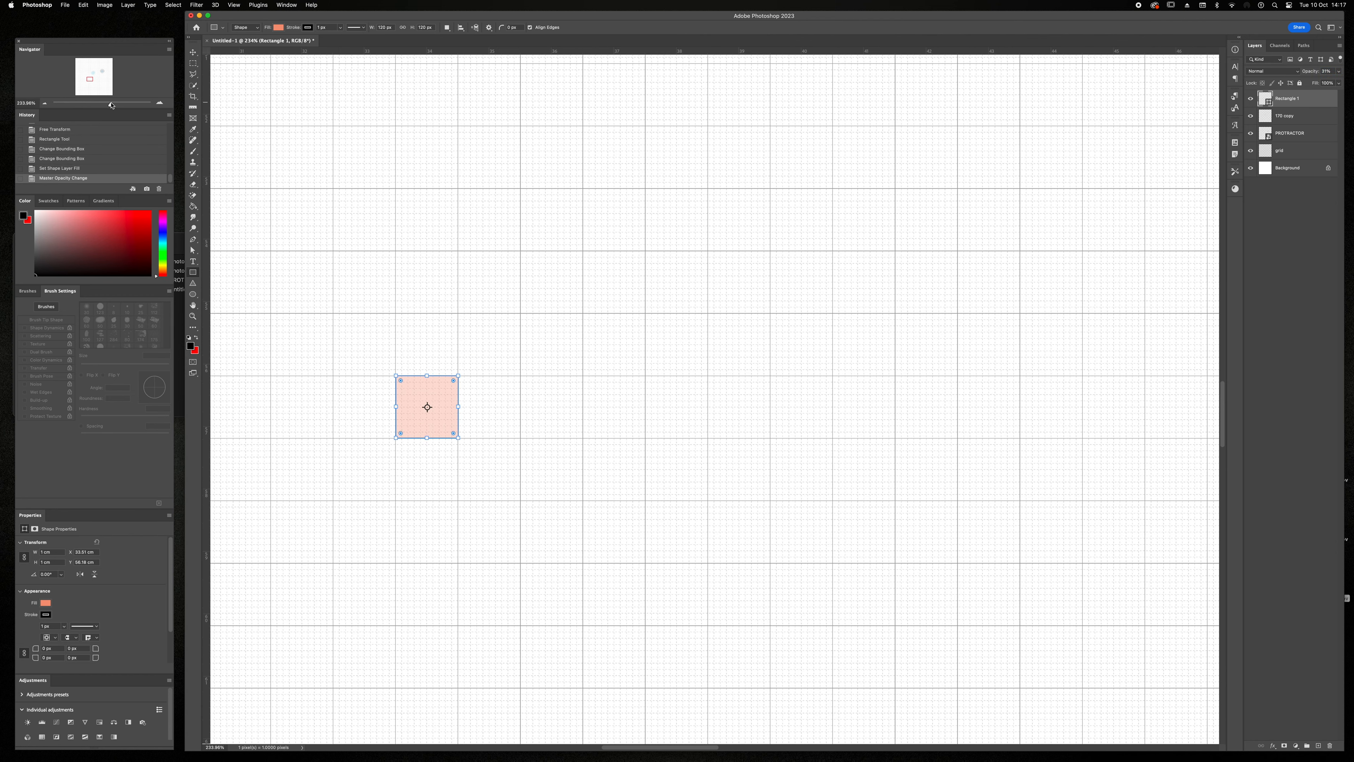
scroll(481, 367, left, 5)
drag(1293, 99, 1319, 745)
key(v)
drag(583, 420, 585, 364)
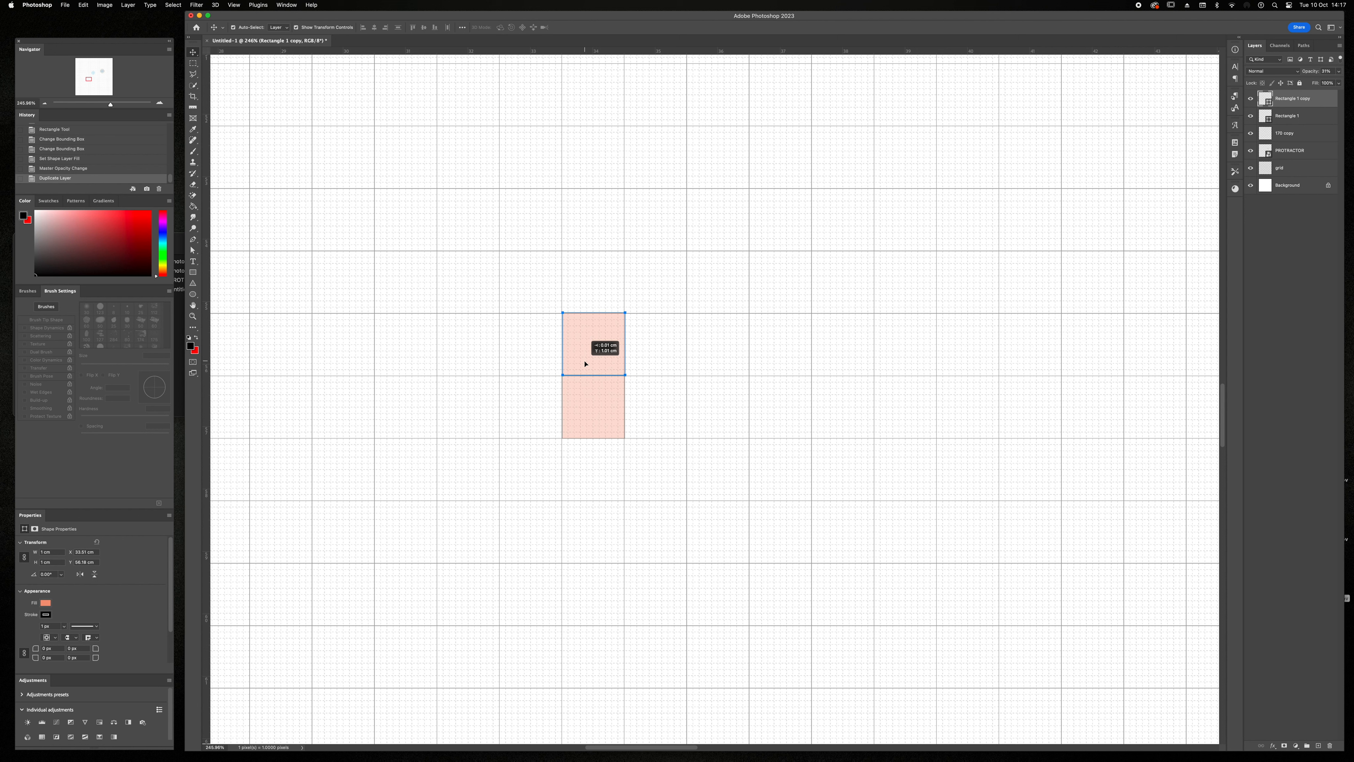
mouse_move(585, 362)
mouse_down()
mouse_move(593, 344)
mouse_move(563, 376)
mouse_up()
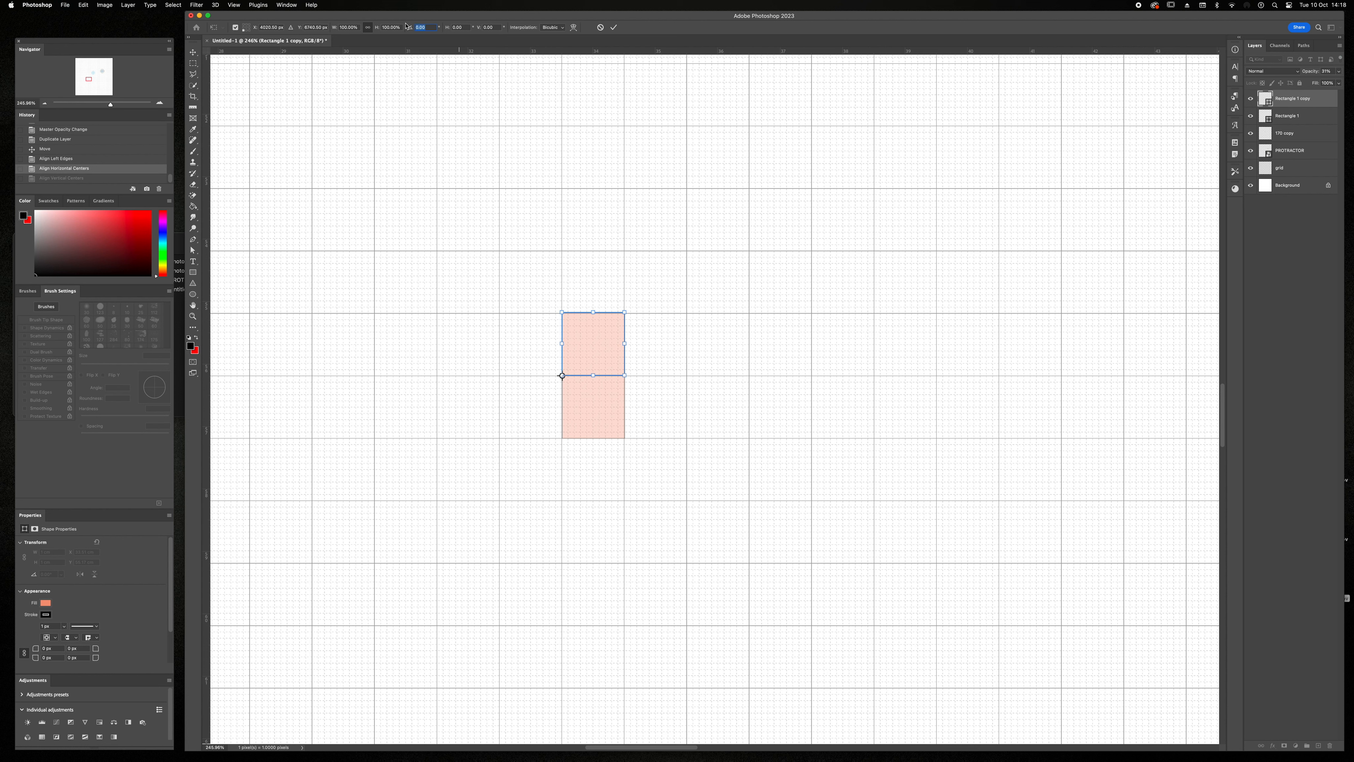
text(10)
click(614, 28)
Step: Duplicate both squares, place the pair on the rotated square's upper-left corner, and rotate the pair 20° about that corner
shift+click(1303, 117)
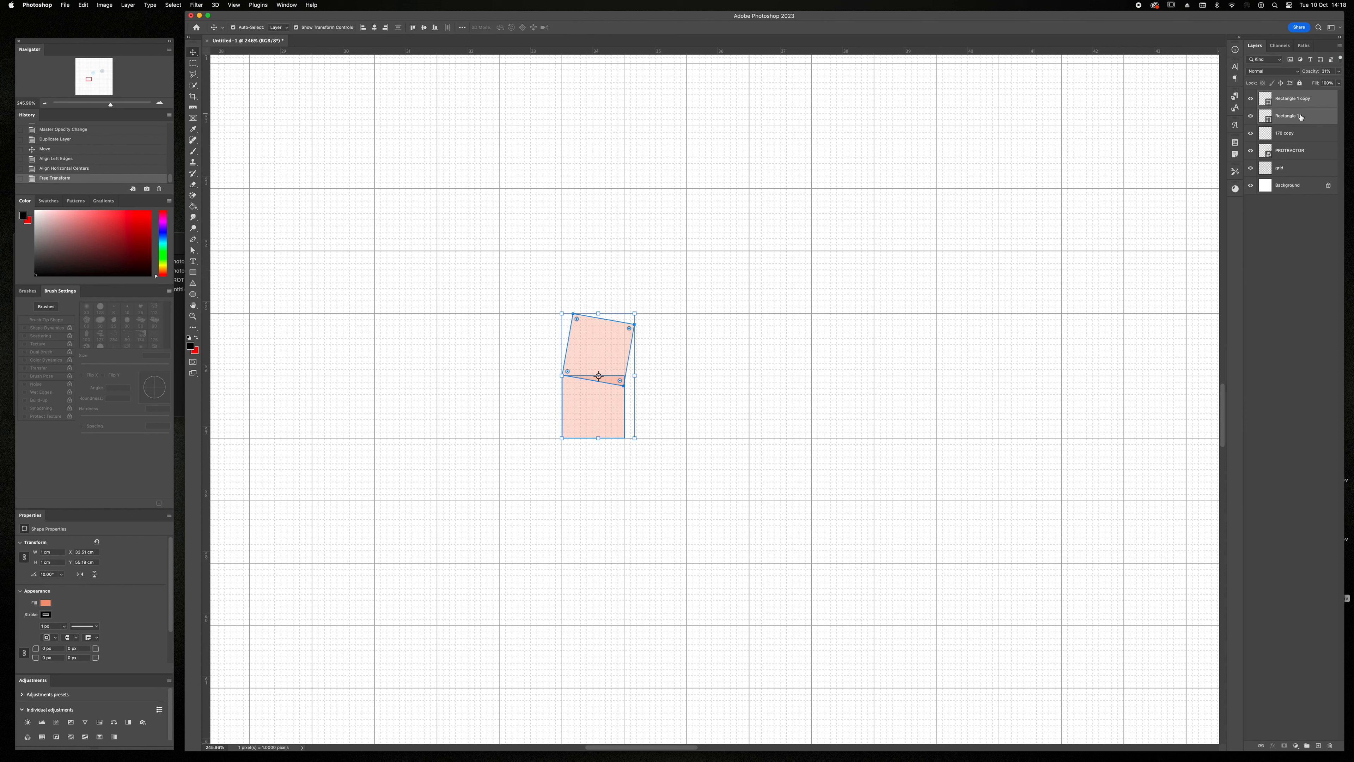
drag(1304, 117, 1319, 744)
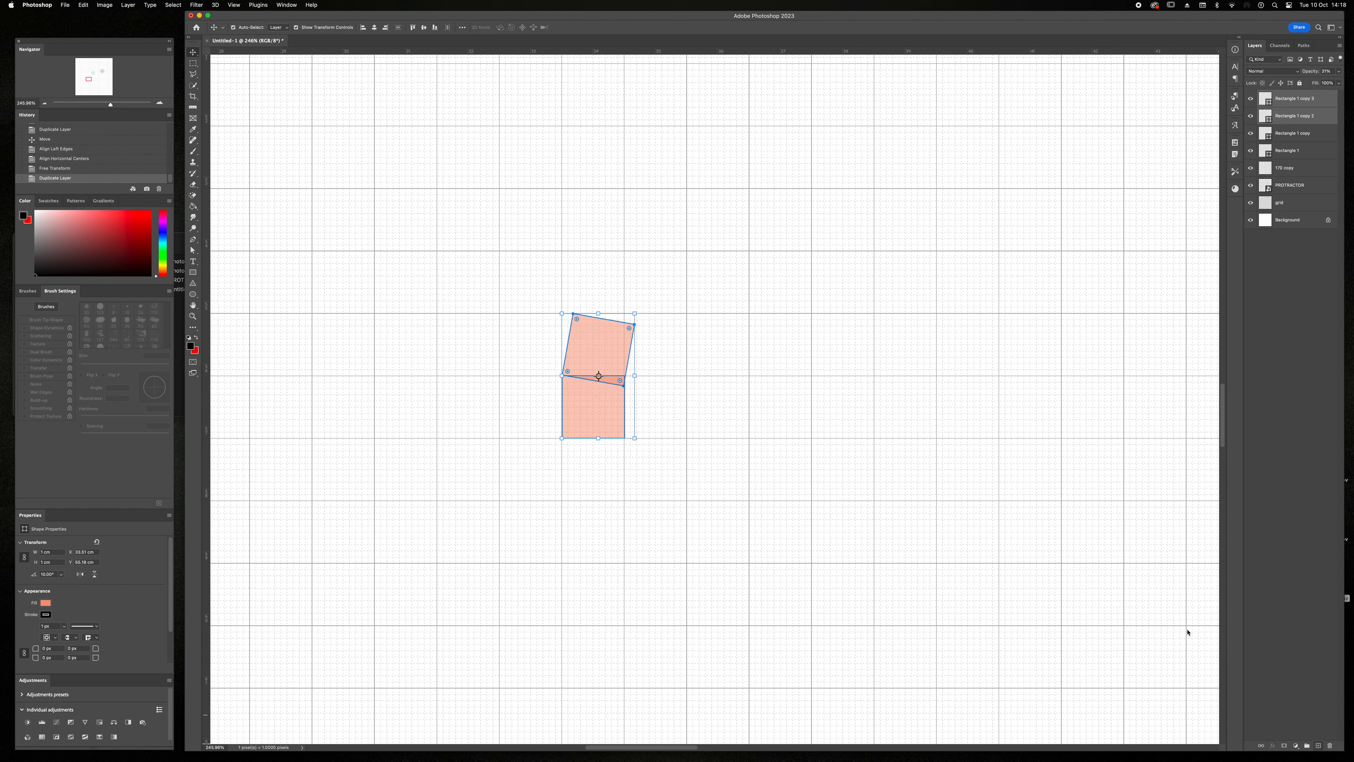
drag(600, 419, 573, 314)
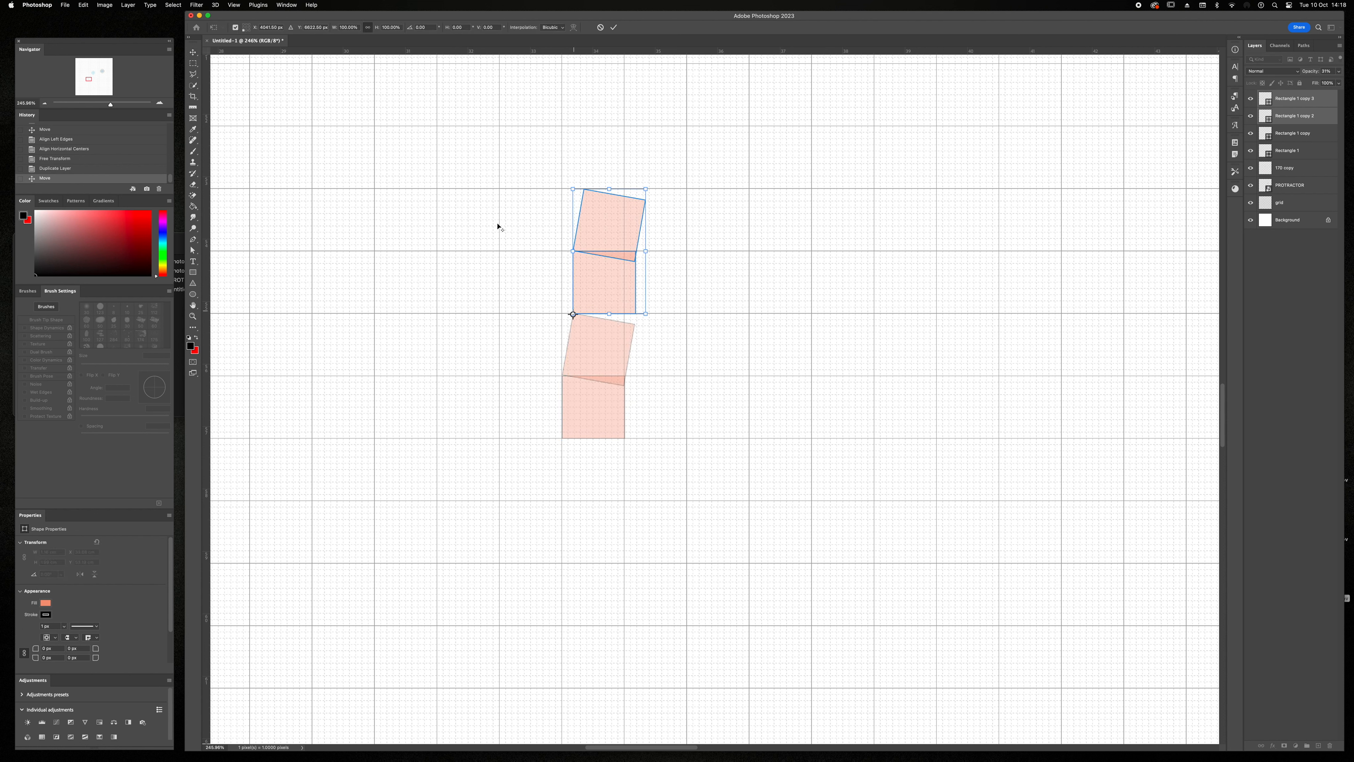
text(20)
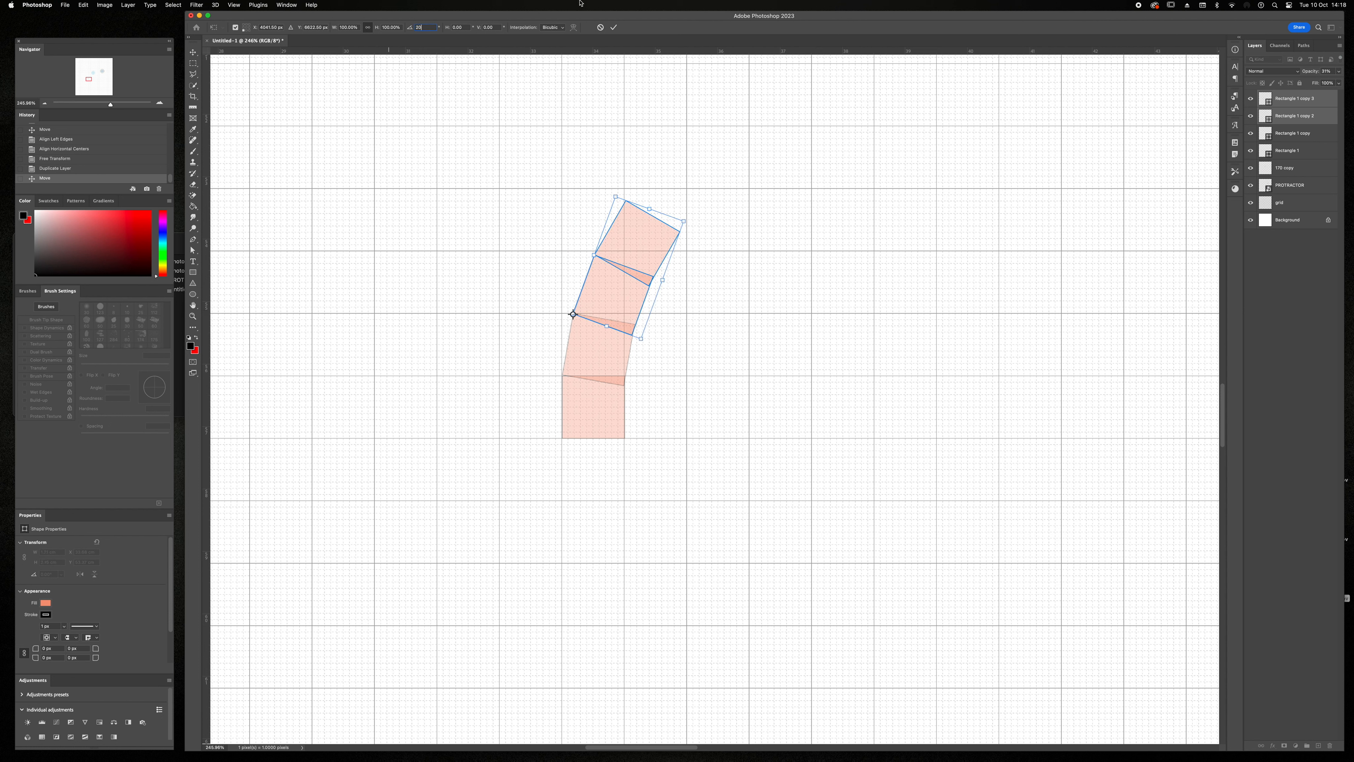
click(614, 28)
Step: Duplicate all four squares, attach the copies to the outer corner at the arc's end, and rotate them 40° about that corner
click(1303, 122)
click(1296, 98)
shift+click(1297, 152)
drag(1296, 152, 1319, 746)
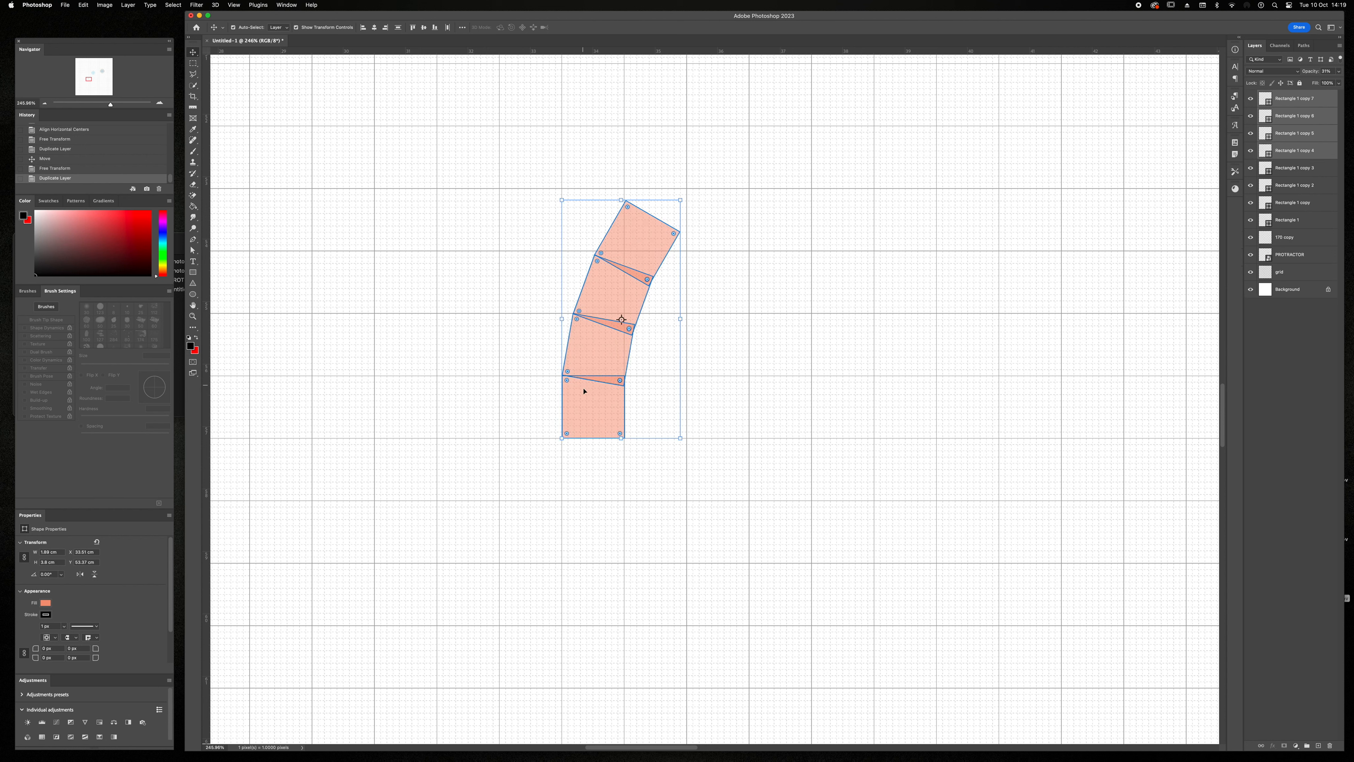
drag(584, 392, 648, 160)
scroll(707, 199, up, 5)
drag(677, 287, 616, 405)
click(421, 27)
text(40)
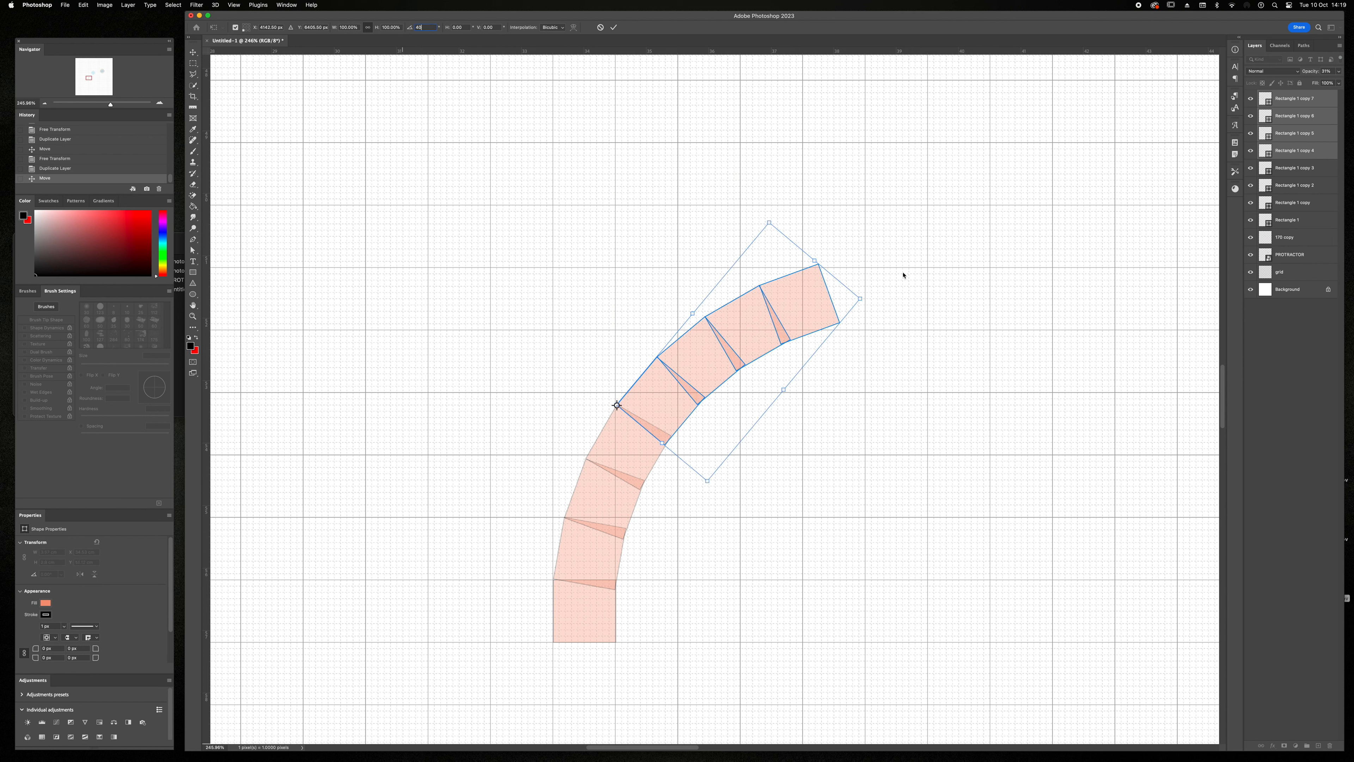
key(Return)
Step: Duplicate the last square of the eight-square arc, attach it at the outer end corner, and rotate it 10° about that corner
click(1305, 101)
drag(1305, 102, 1319, 745)
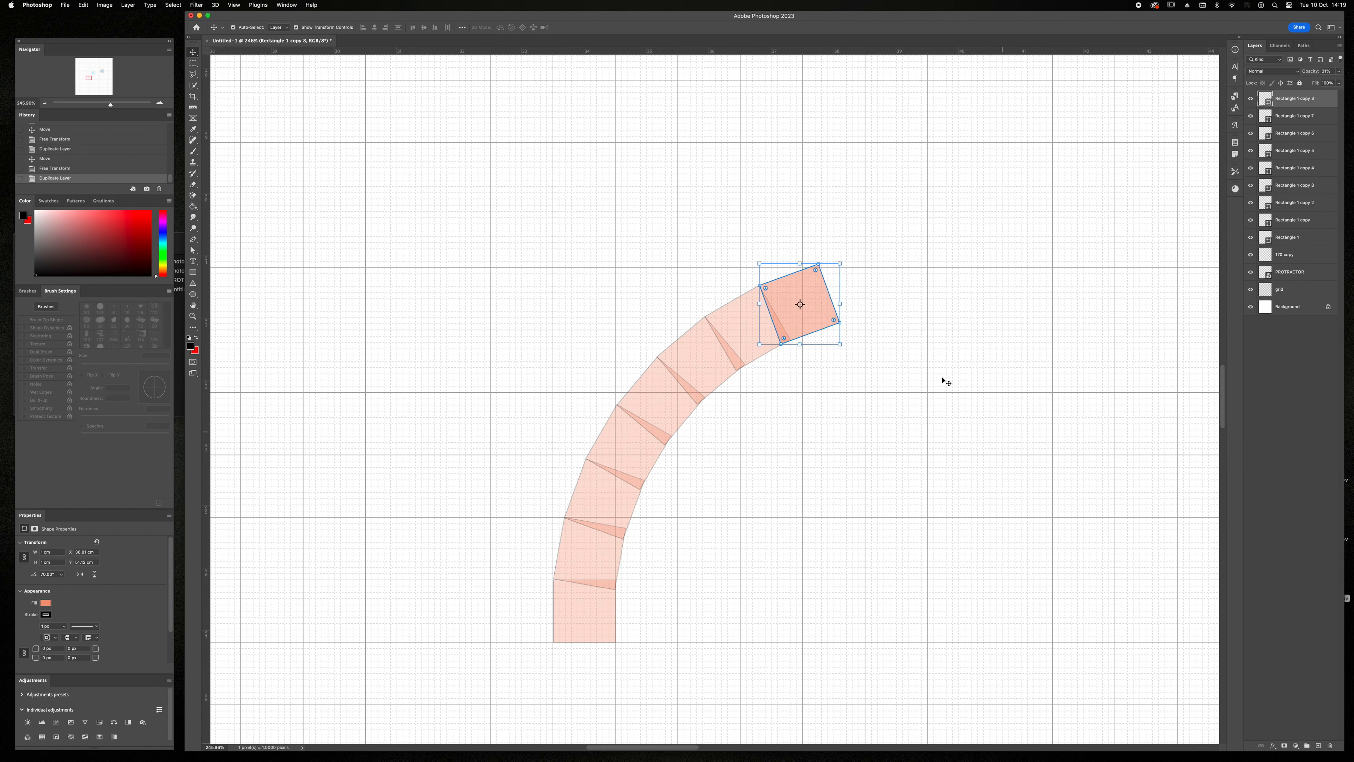
drag(796, 293, 820, 264)
key(ctrl+t)
click(423, 28)
text(10)
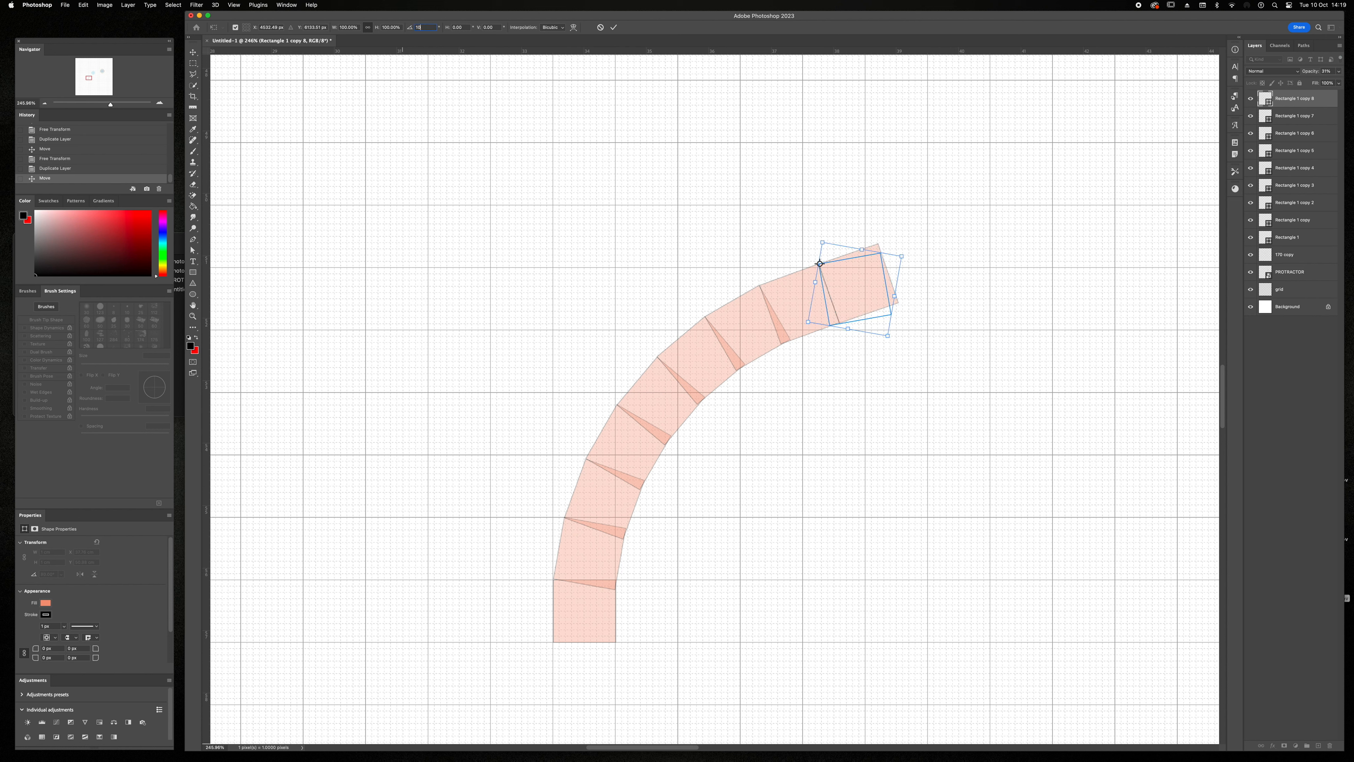
key(Return)
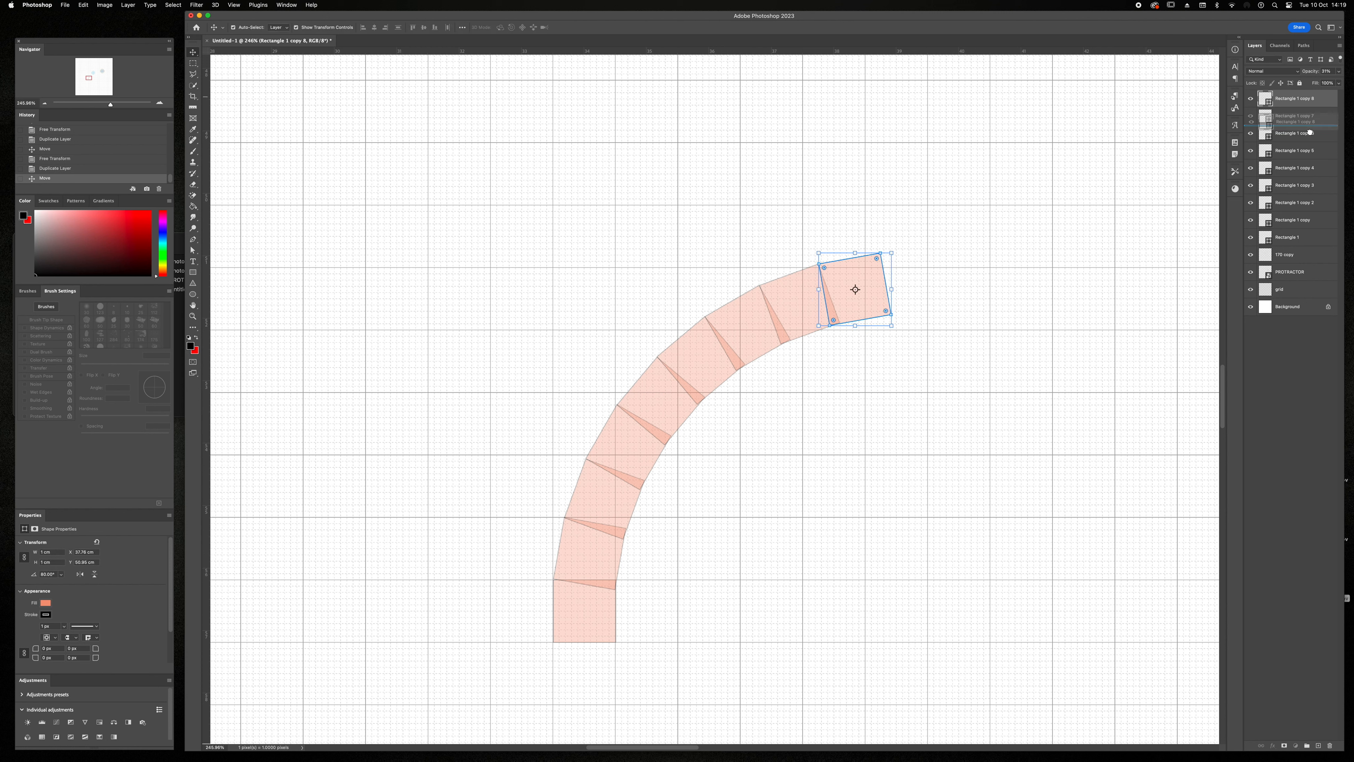
Step: Complete the quarter arc with a tenth square, duplicated from the ninth and rotated 10° about their shared outer corner
key(super+j)
mouse_move(864, 273)
mouse_down()
mouse_move(927, 263)
mouse_move(881, 253)
mouse_up()
key(super+t)
click(423, 27)
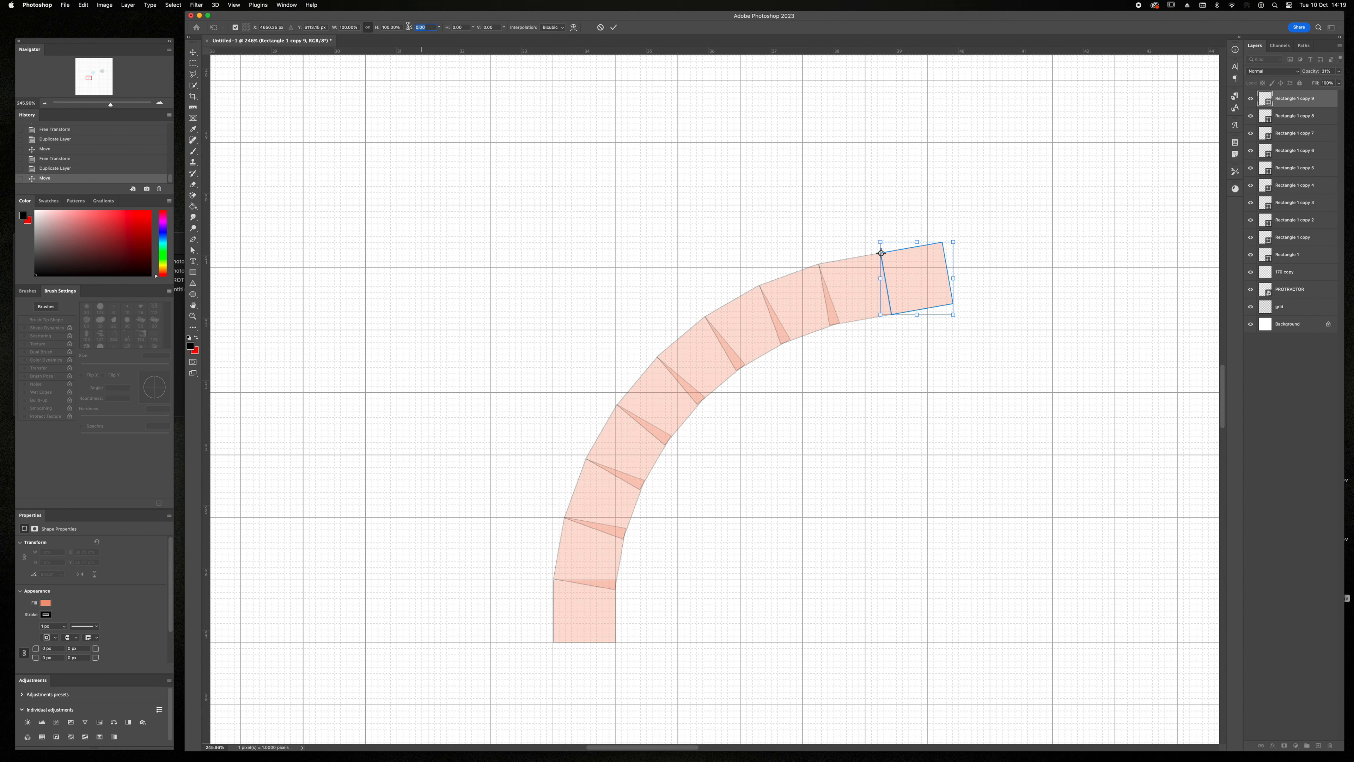
text(10)
click(615, 28)
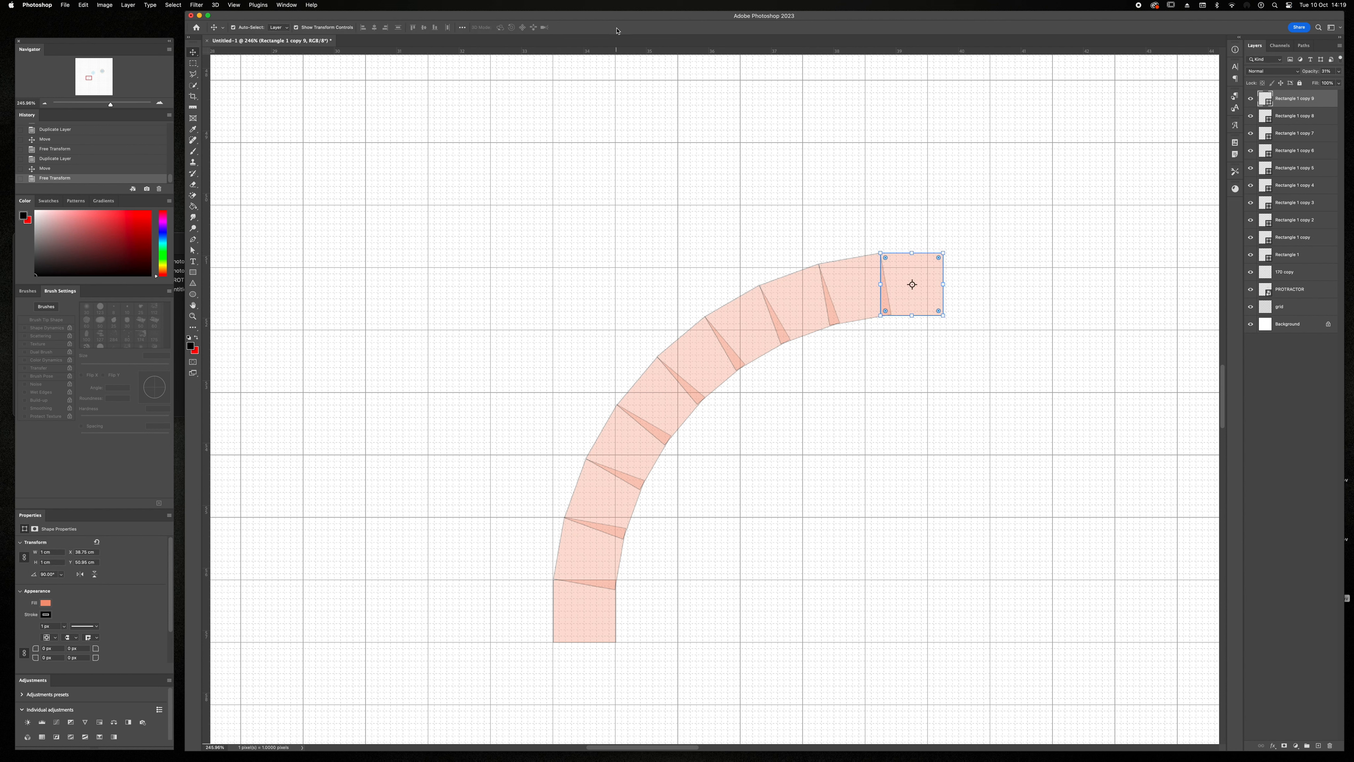
Step: Group the ten square layers of the quarter arc and duplicate the group
shift+click(1304, 258)
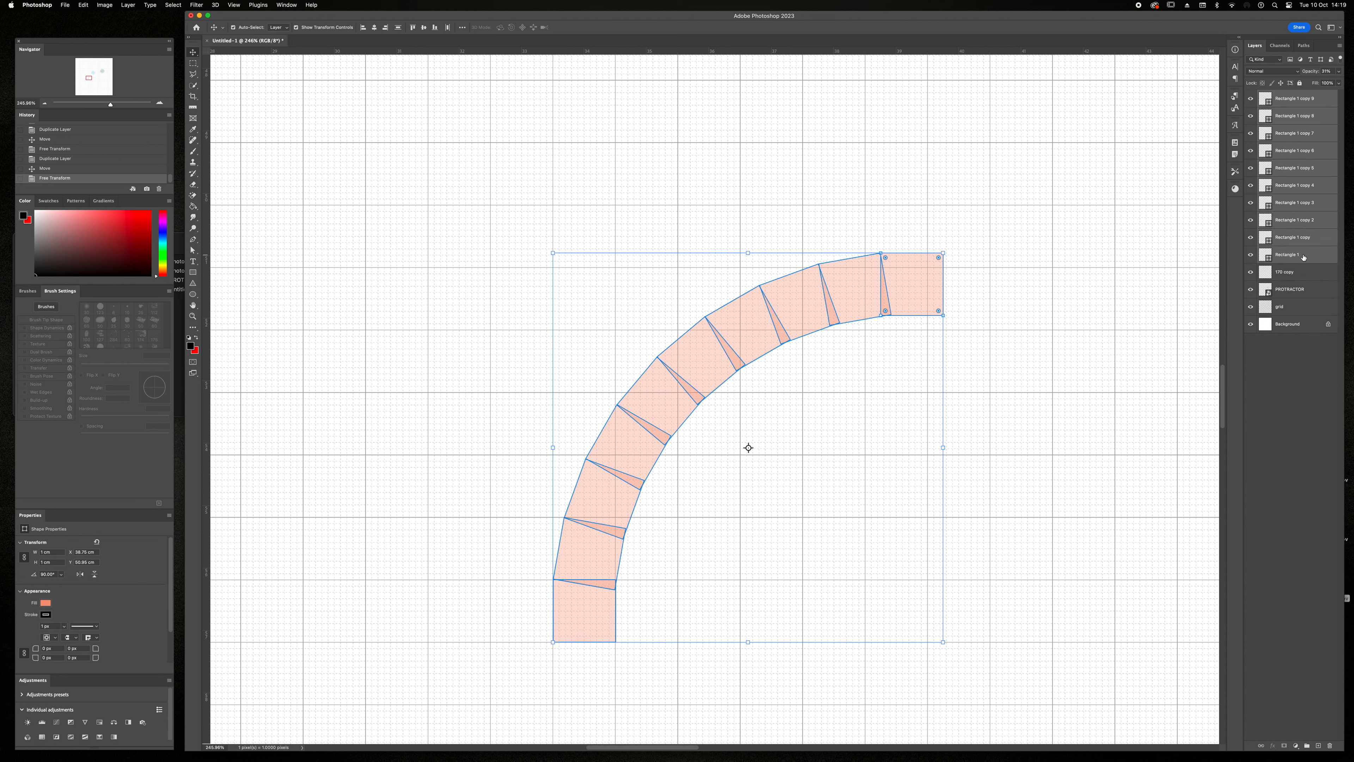
click(1307, 746)
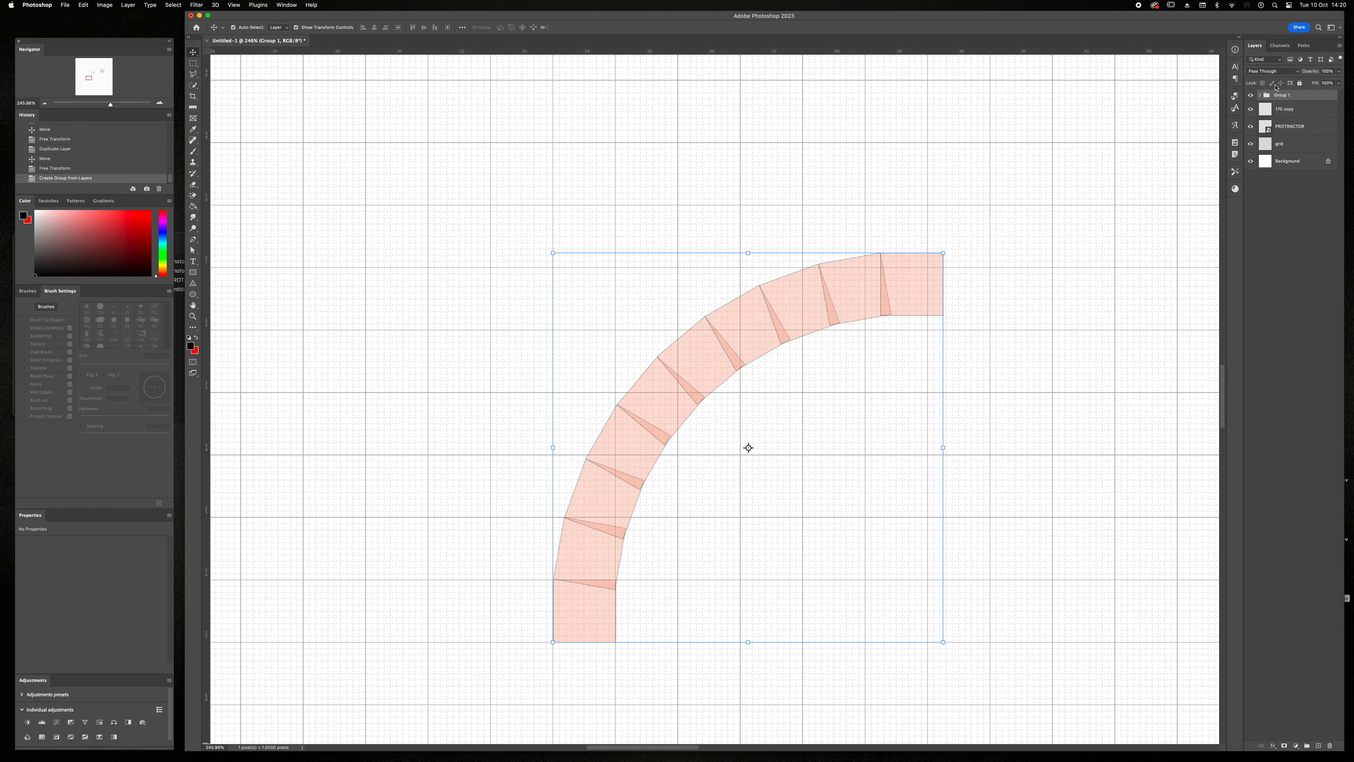
drag(1277, 94, 1319, 745)
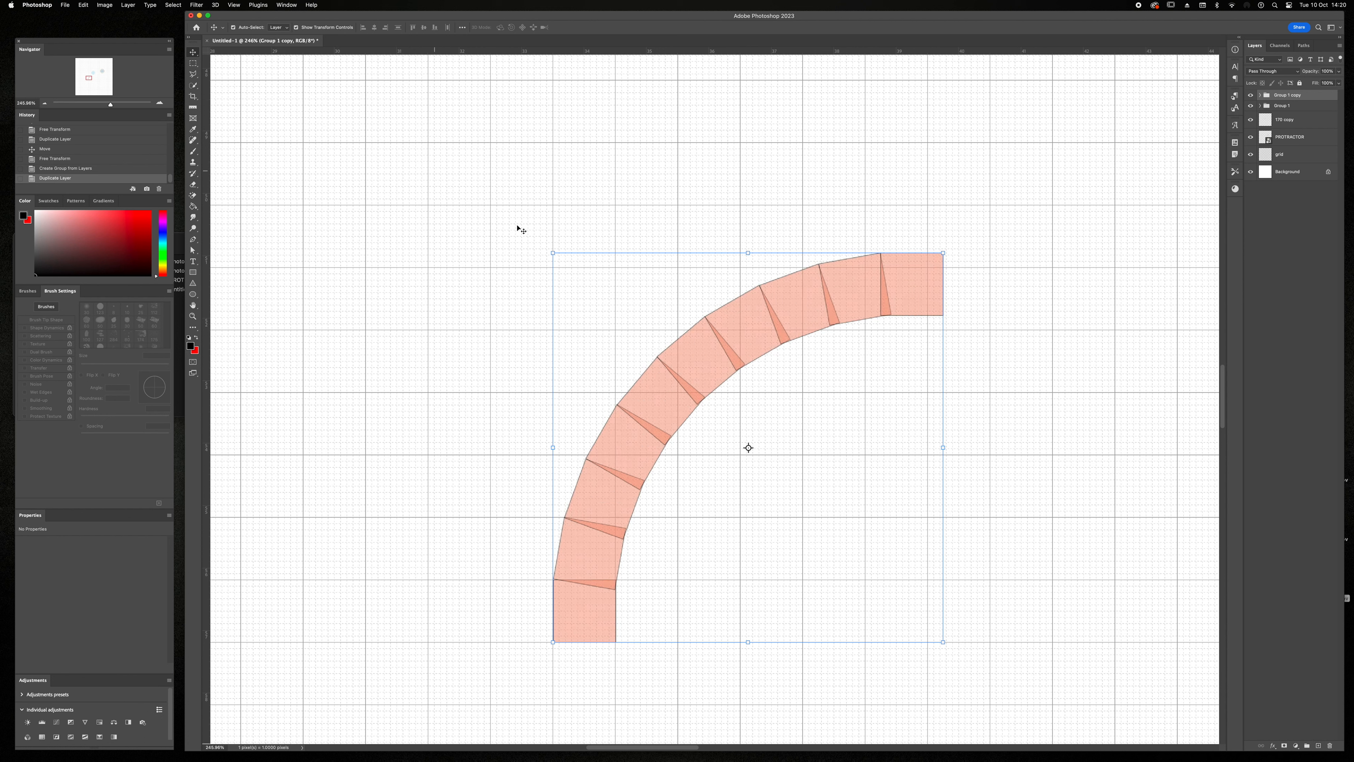
Step: Flip the duplicated arc group horizontally and move it right until its end square overlaps the original's top square, forming a half ring
click(748, 252)
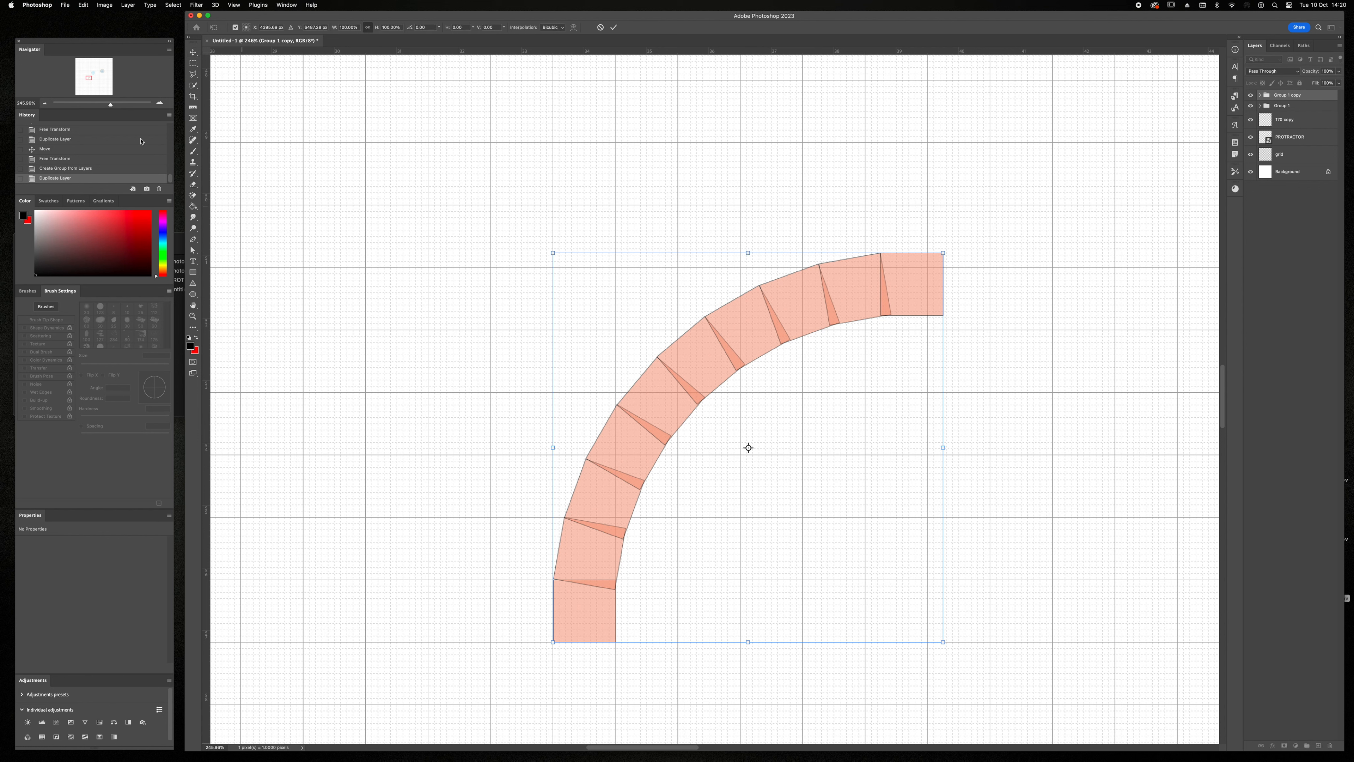
click(86, 6)
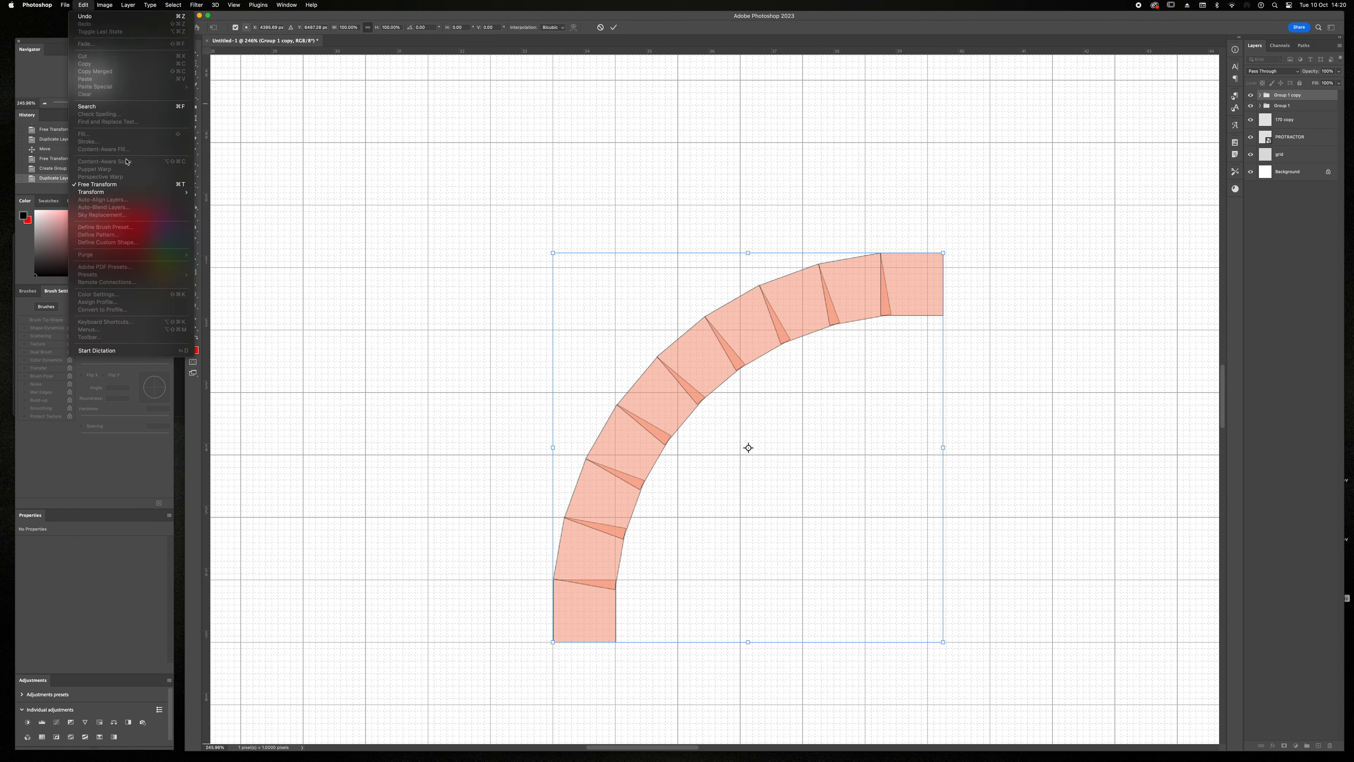
mouse_move(139, 191)
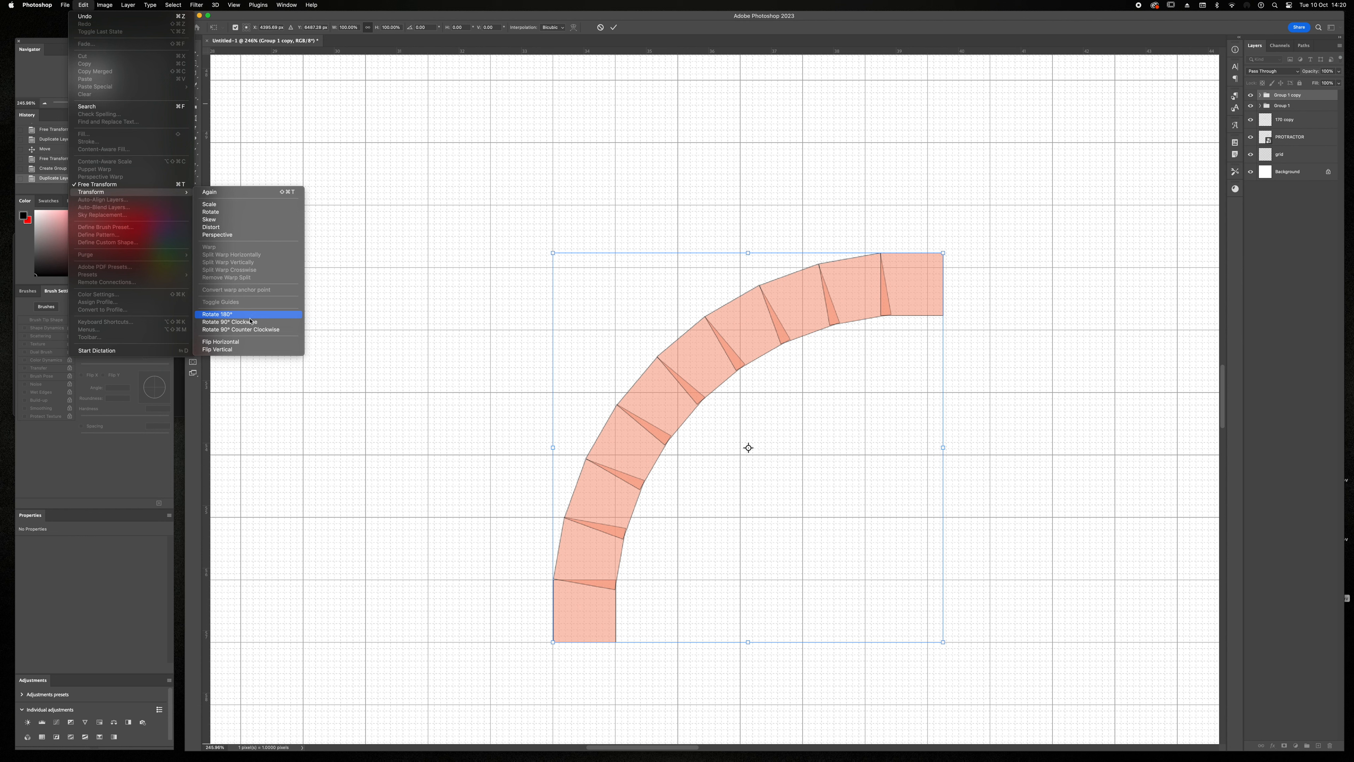
click(240, 341)
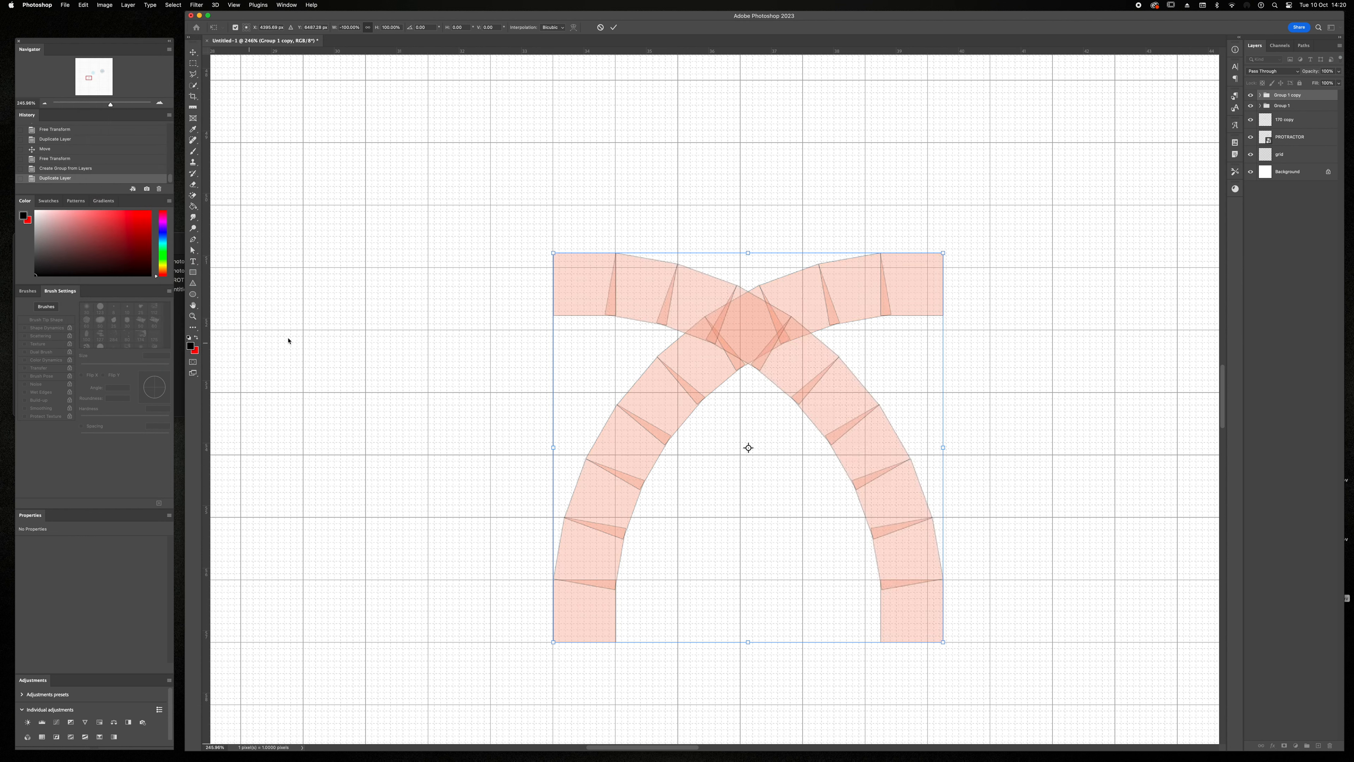
drag(579, 288, 906, 289)
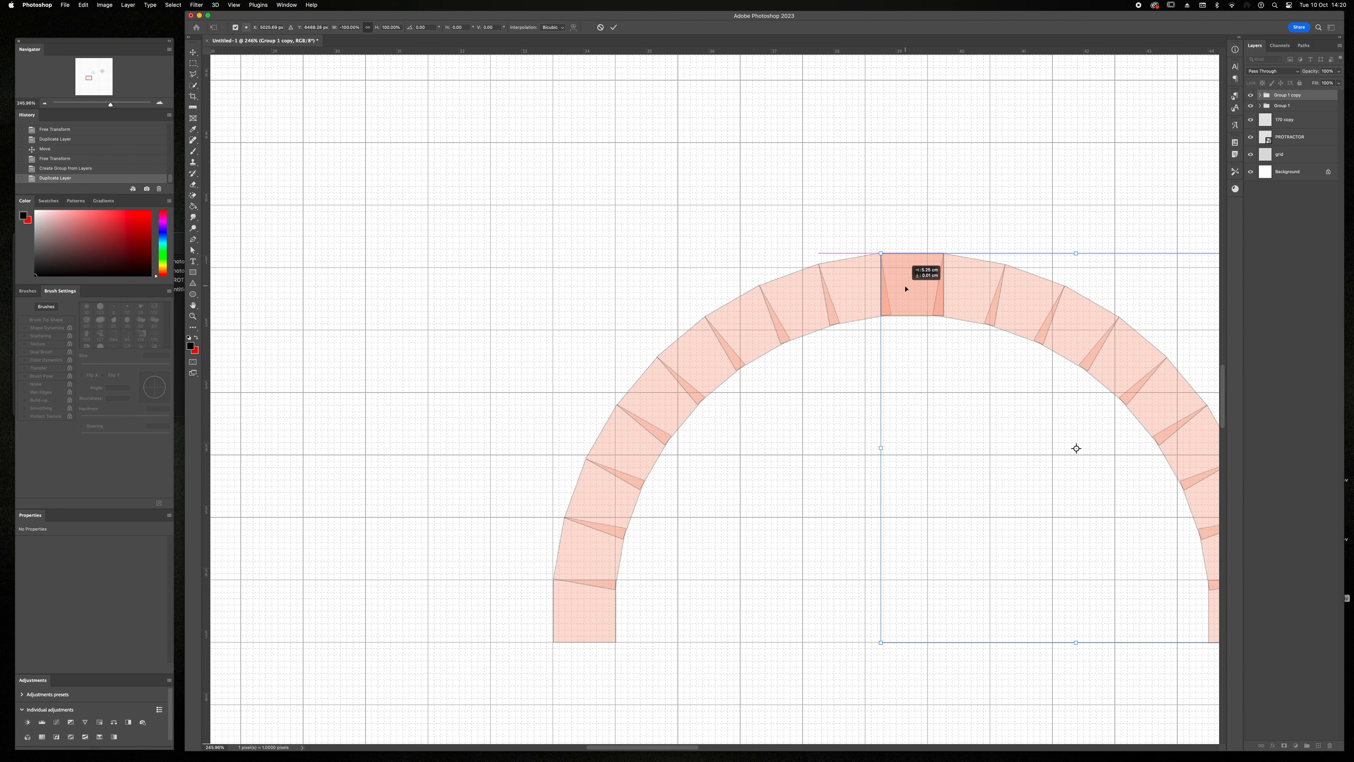
scroll(825, 413, right, 8)
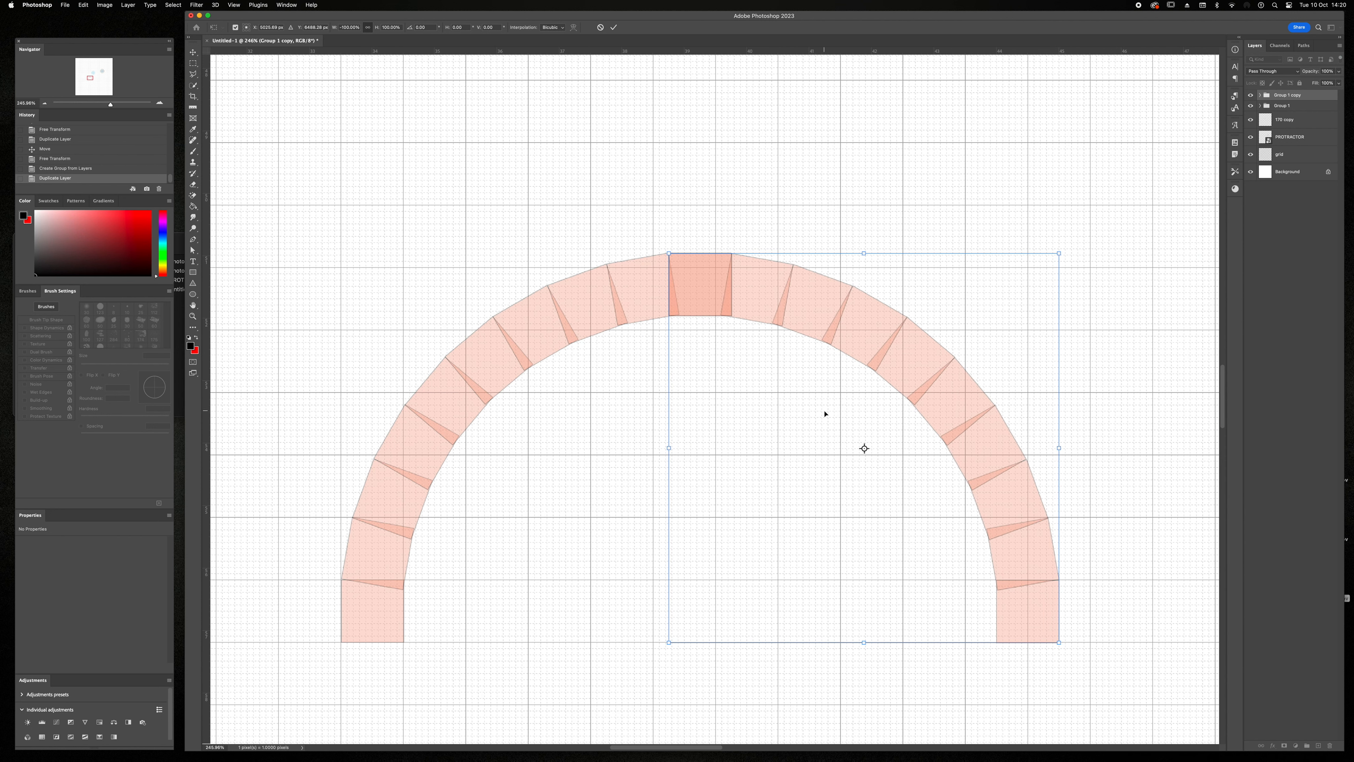
Step: Delete the duplicate square overlapping at the top of the half ring from the copied group
click(1262, 96)
click(1309, 266)
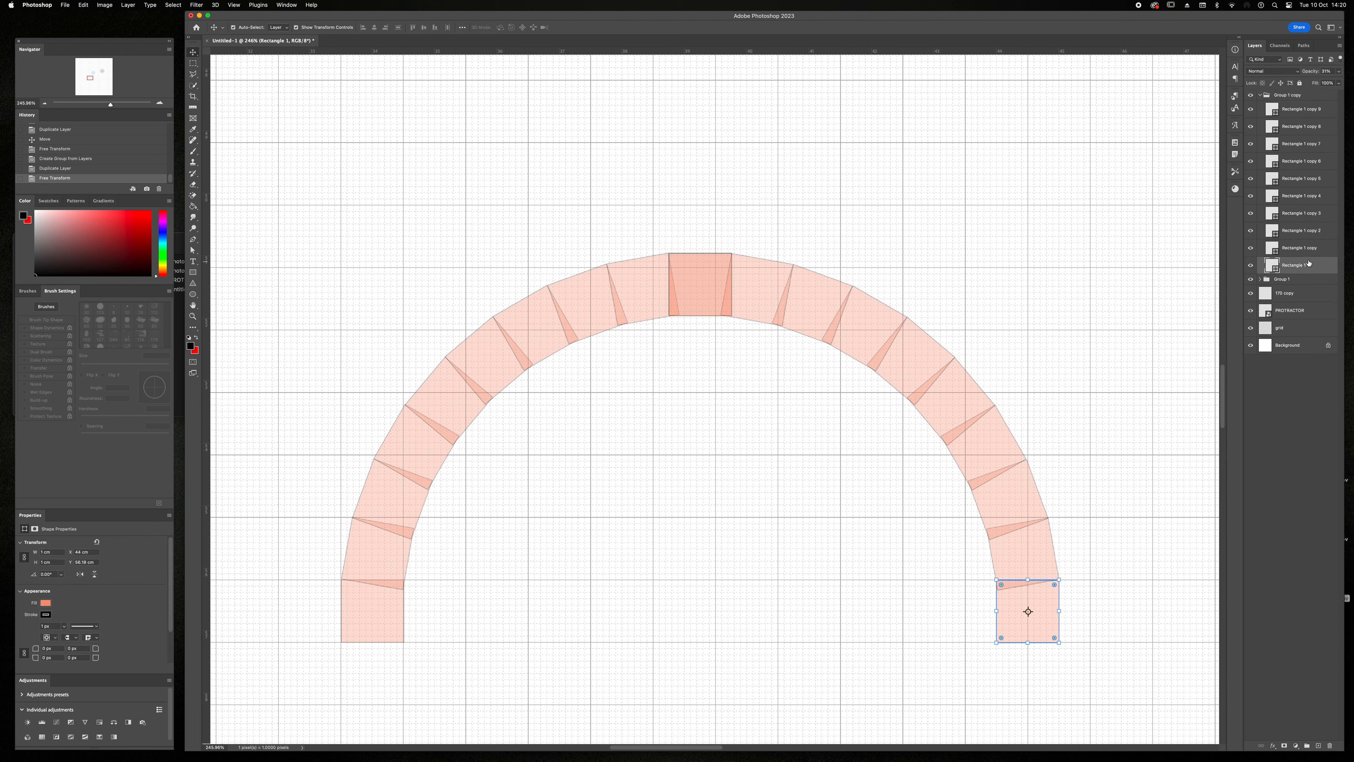
click(1304, 112)
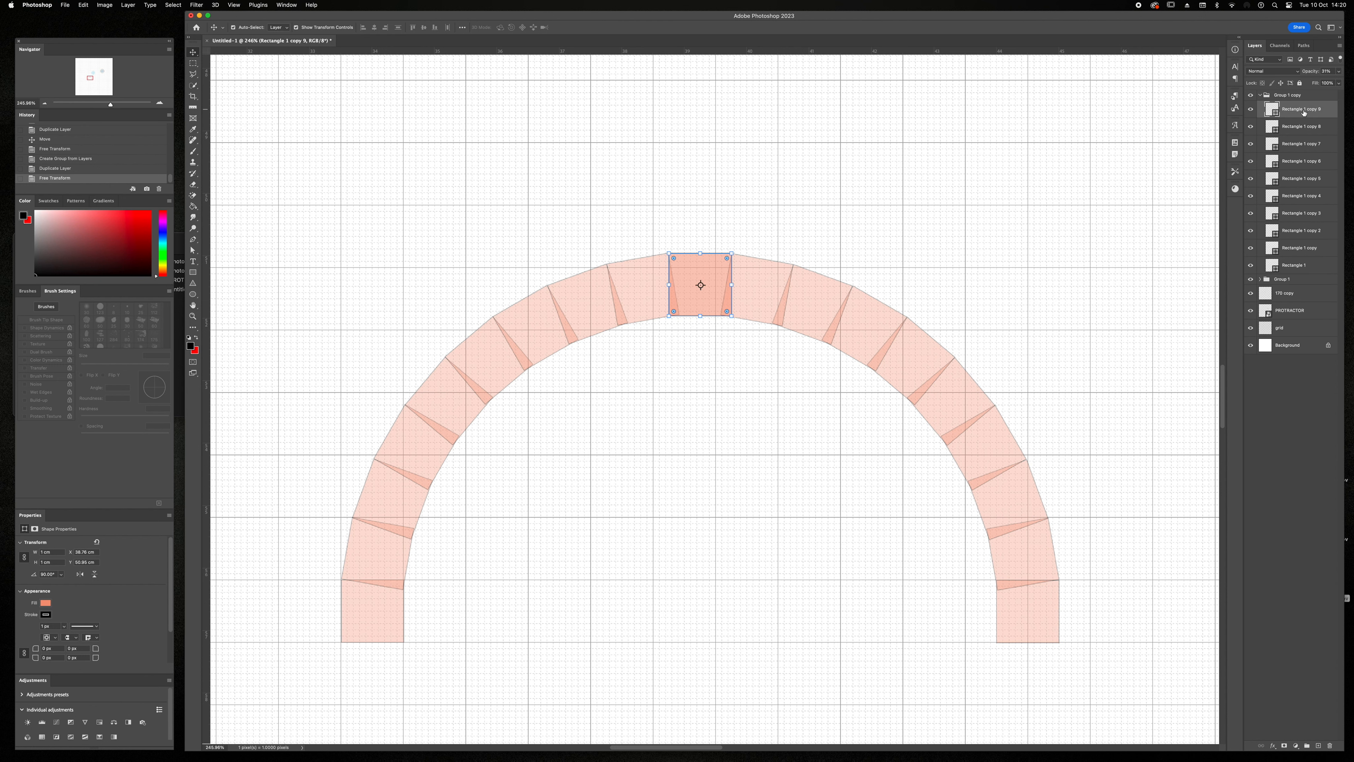
key(BackSpace)
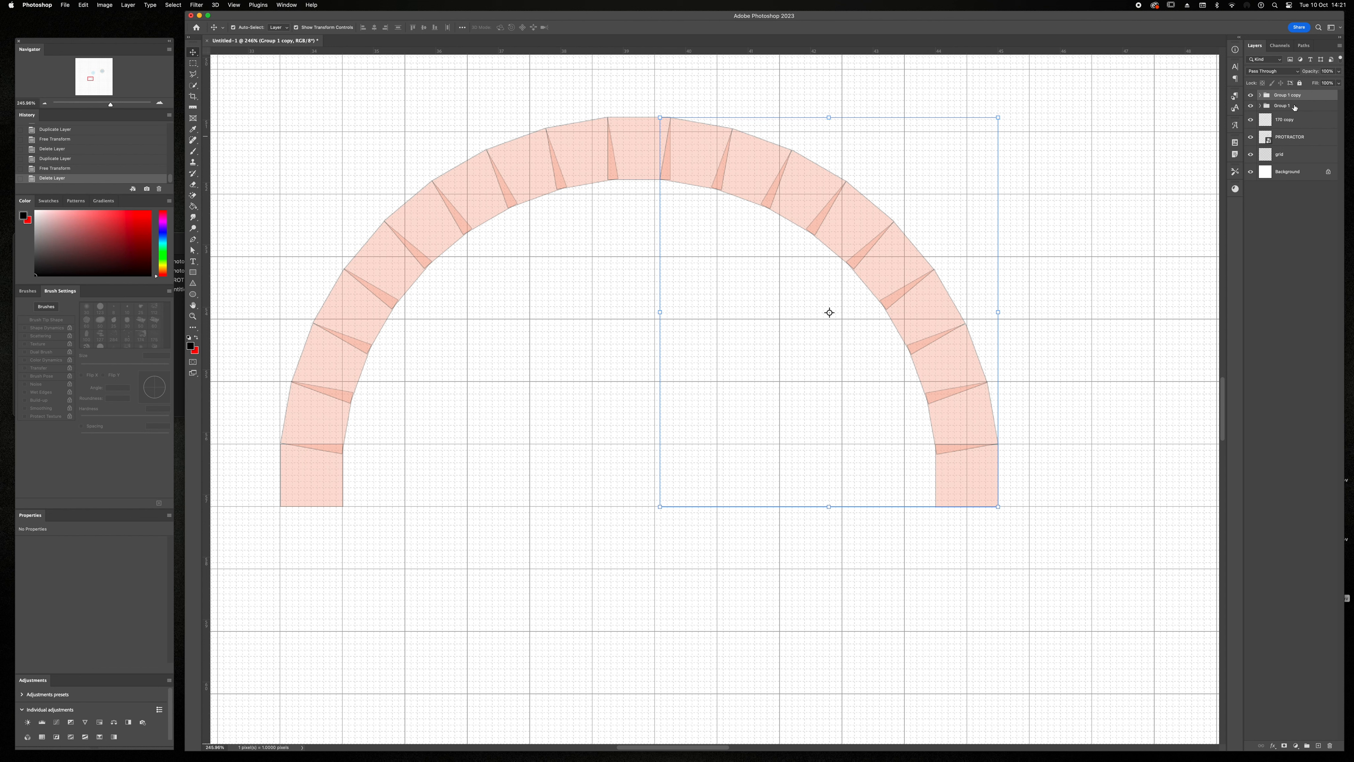
Step: Duplicate both arc groups, flip the copies vertically, and move them down until the end squares overlap to close the ring
shift+click(1295, 105)
drag(1295, 105, 1319, 745)
key(super+t)
click(83, 6)
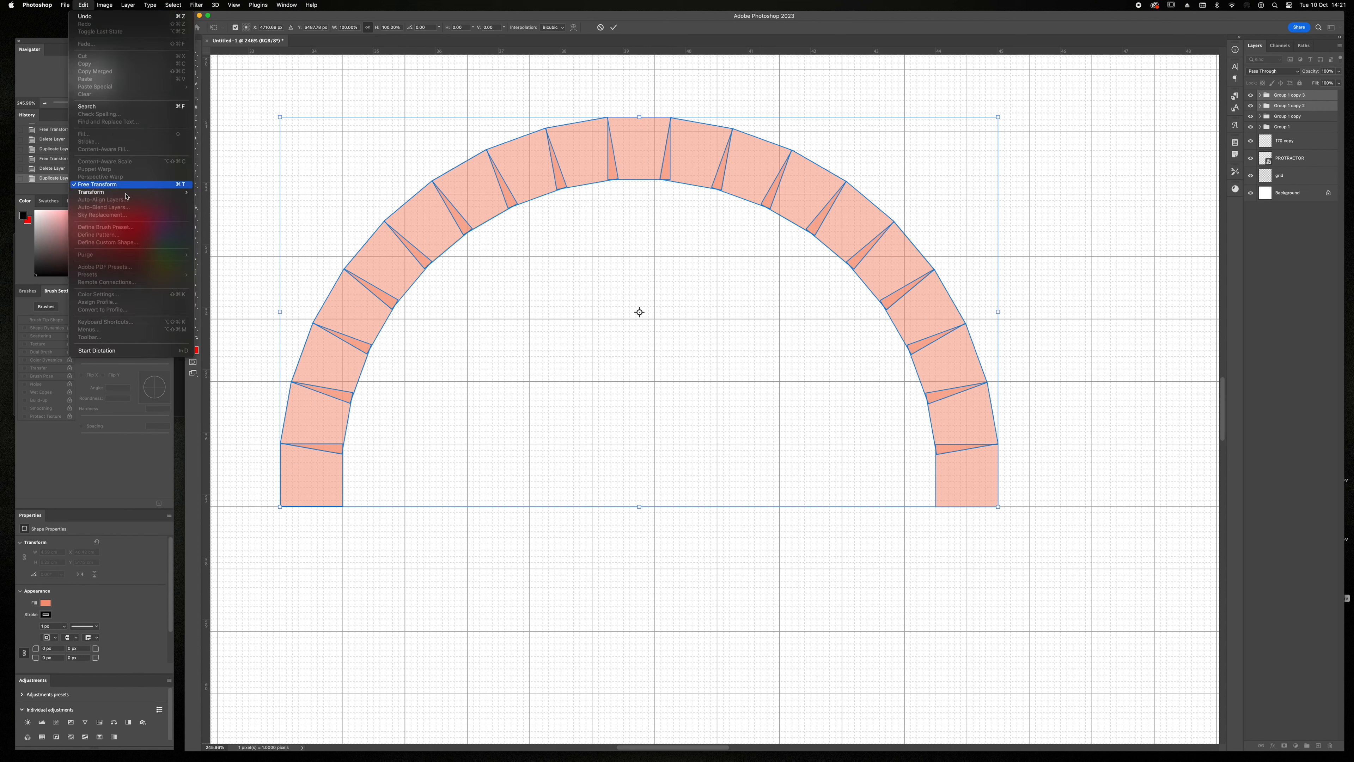
mouse_move(127, 193)
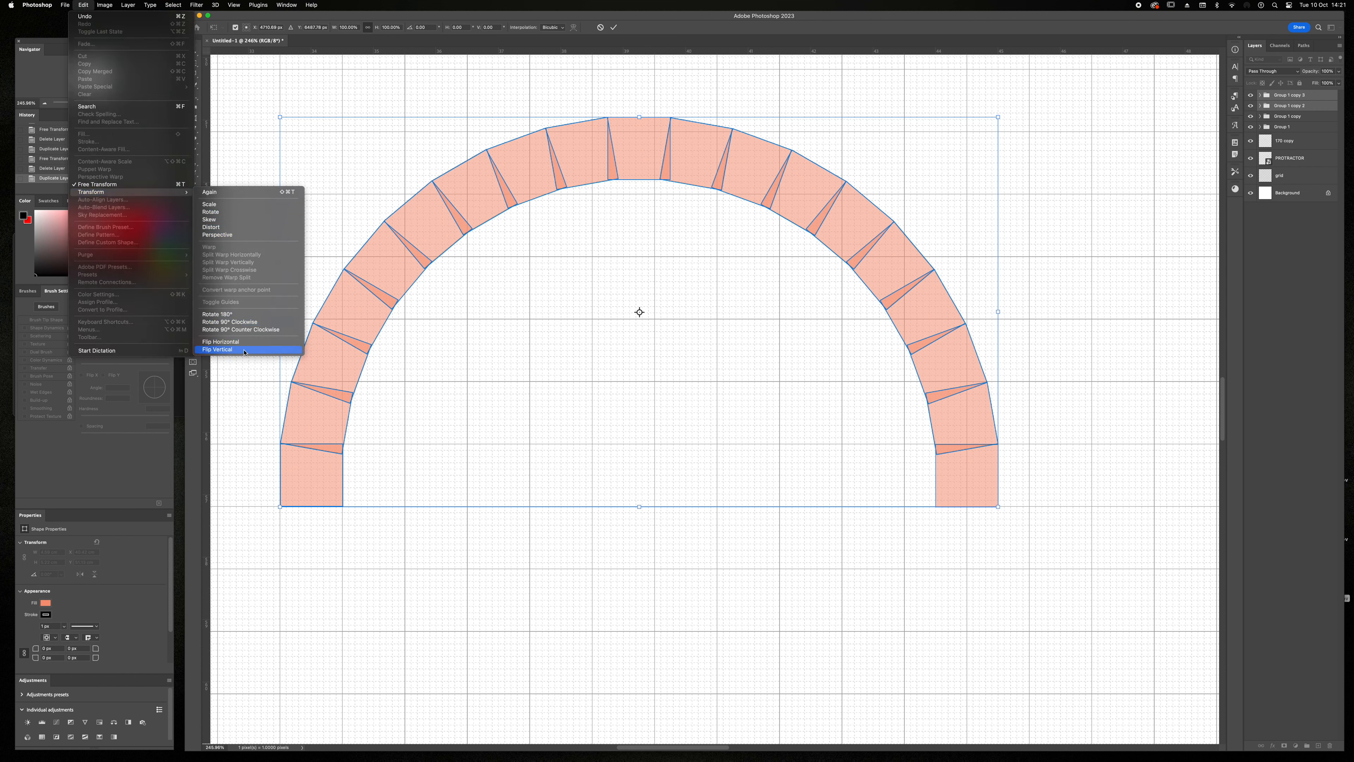
click(224, 350)
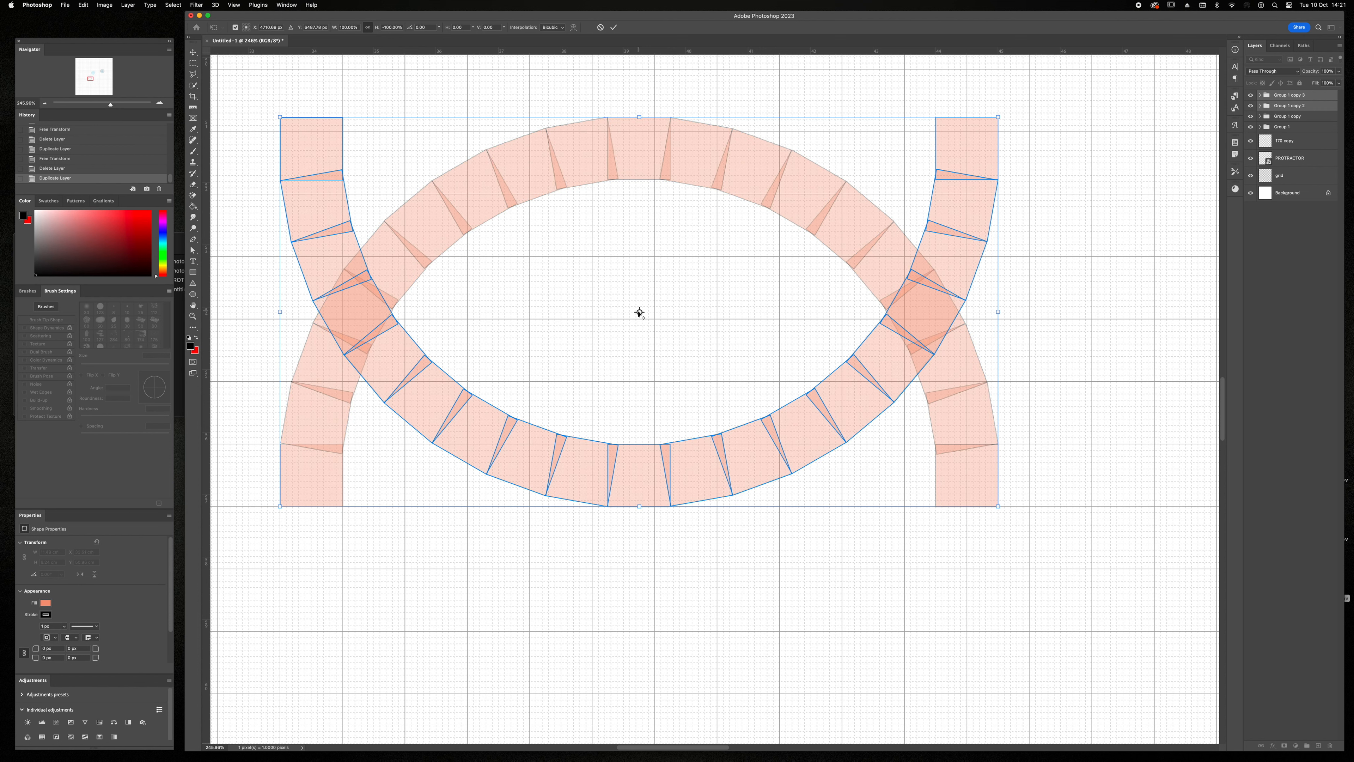
drag(753, 443, 753, 739)
scroll(722, 639, down, 3)
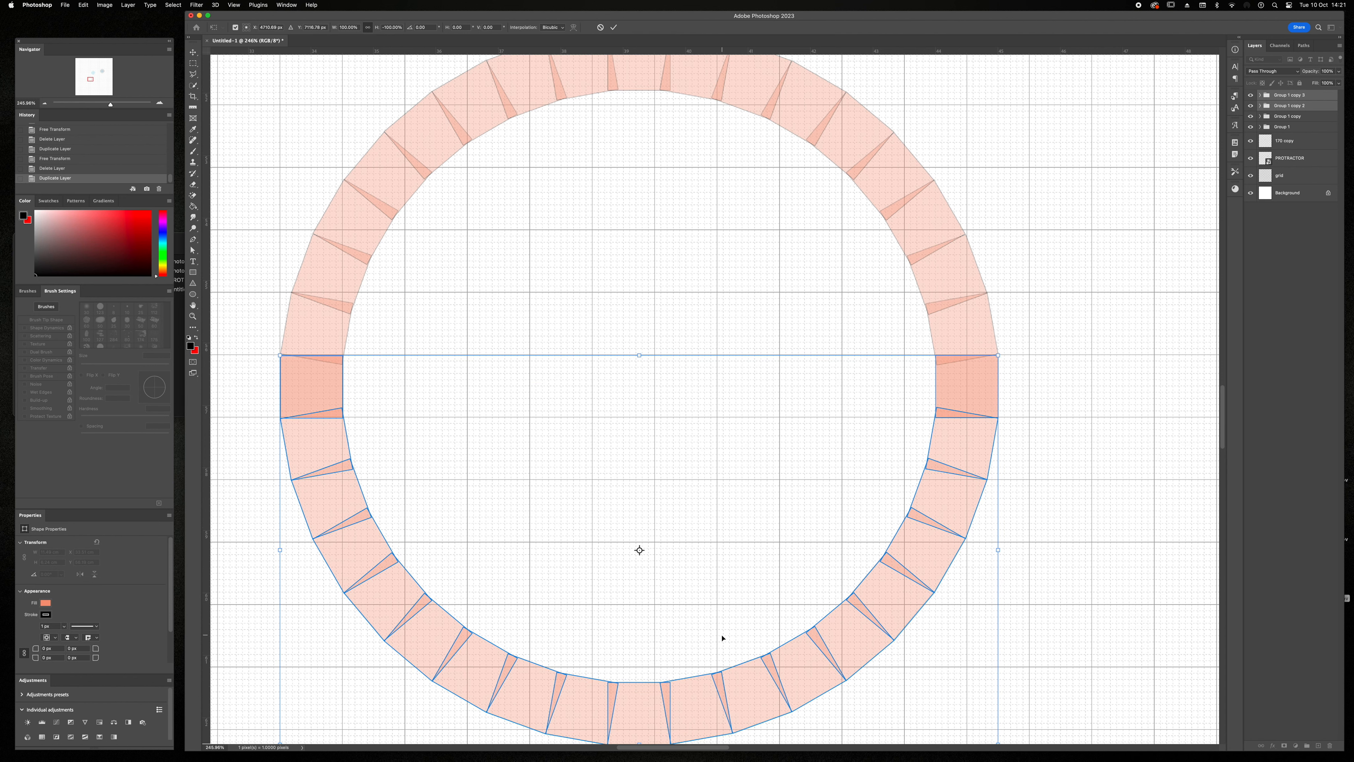
key(Return)
Step: Delete the duplicate overlapping squares at the ring's left and right sides from the lower arc groups
scroll(720, 638, down, 3)
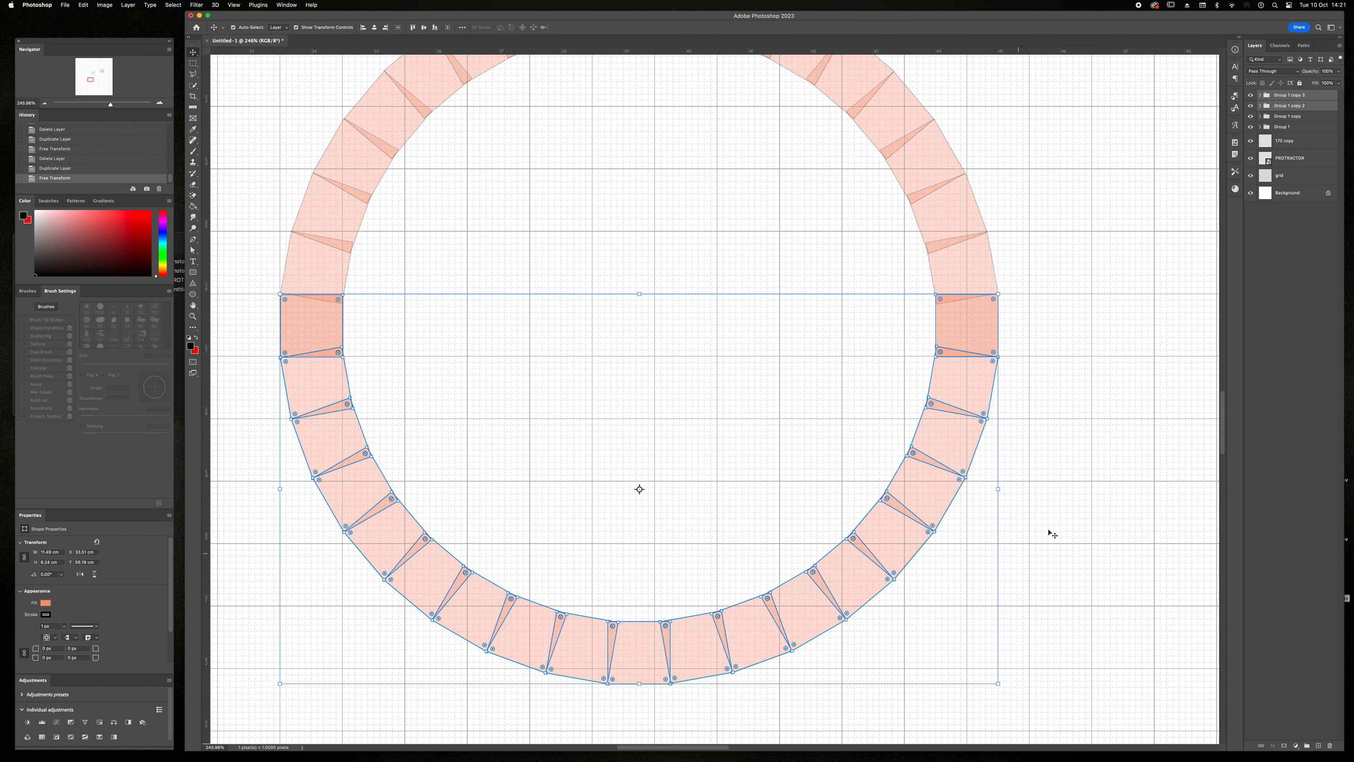
click(1058, 517)
click(981, 312)
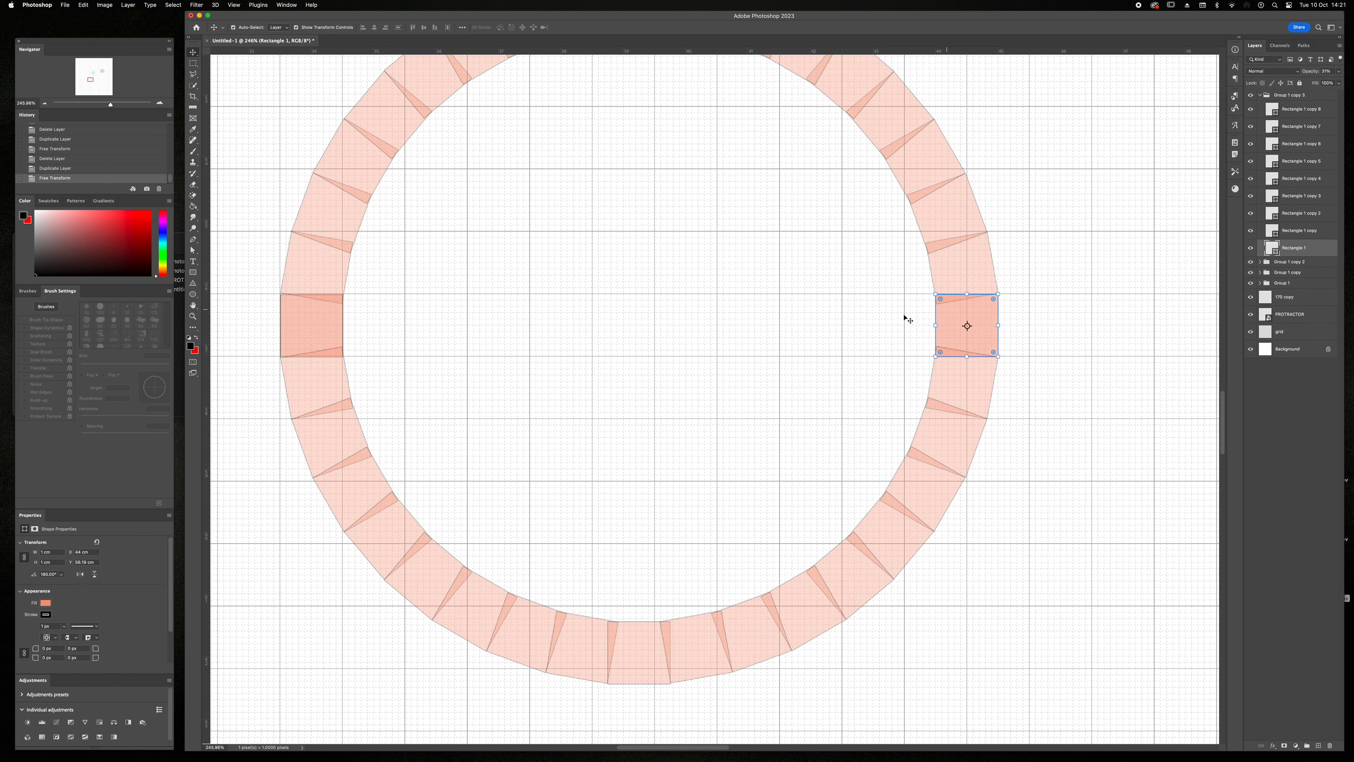
key(Delete)
click(324, 325)
key(Delete)
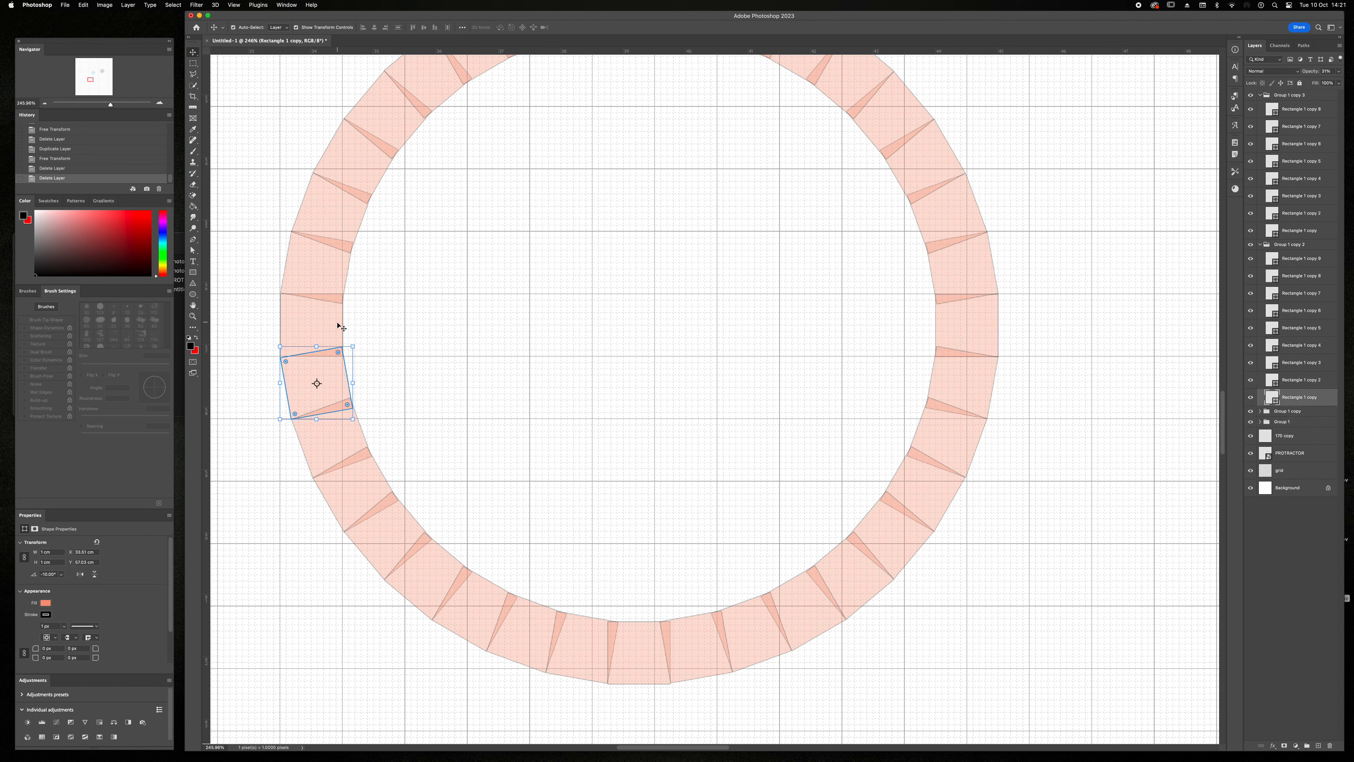
Step: Collapse the open arc groups, select all four arc groups, and move the ring up so it is centred on the protractor
click(1261, 95)
click(1261, 106)
click(1283, 96)
shift+click(1281, 128)
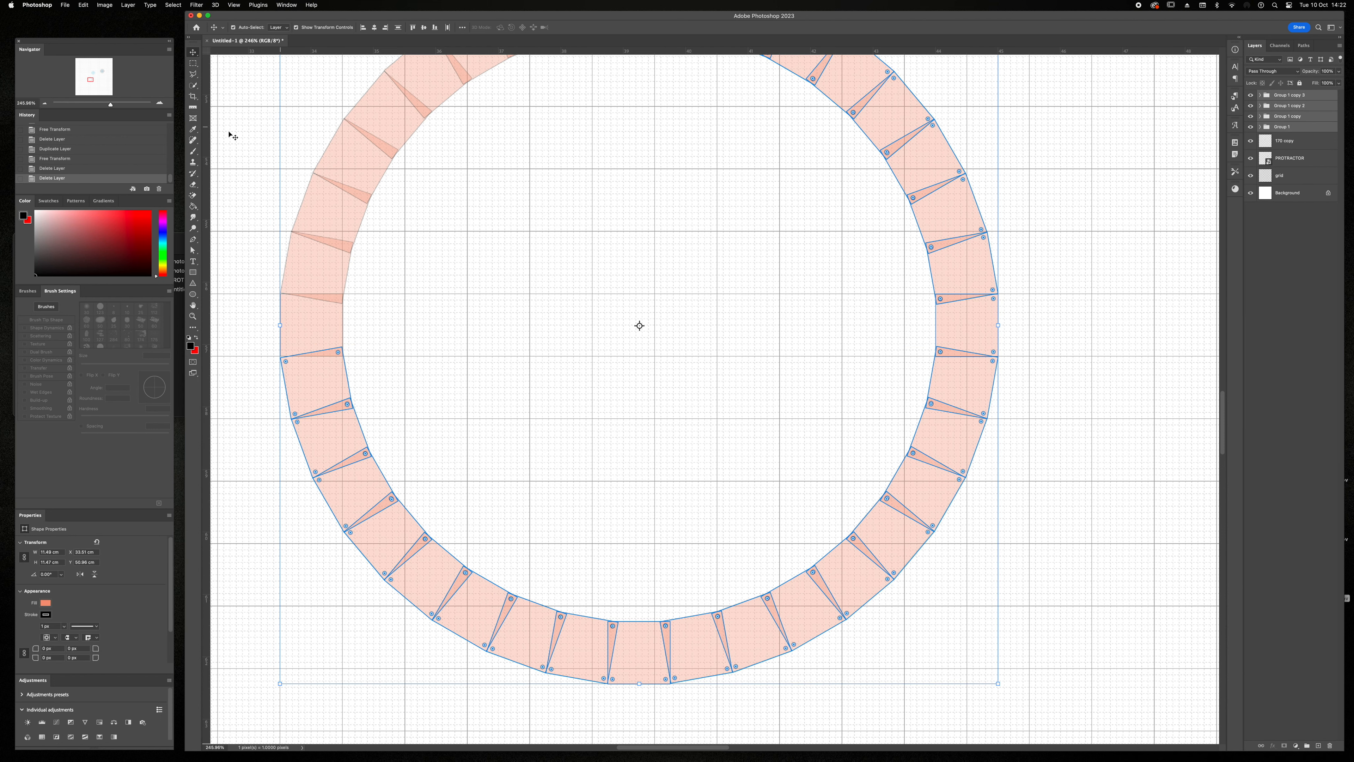
drag(112, 105, 104, 105)
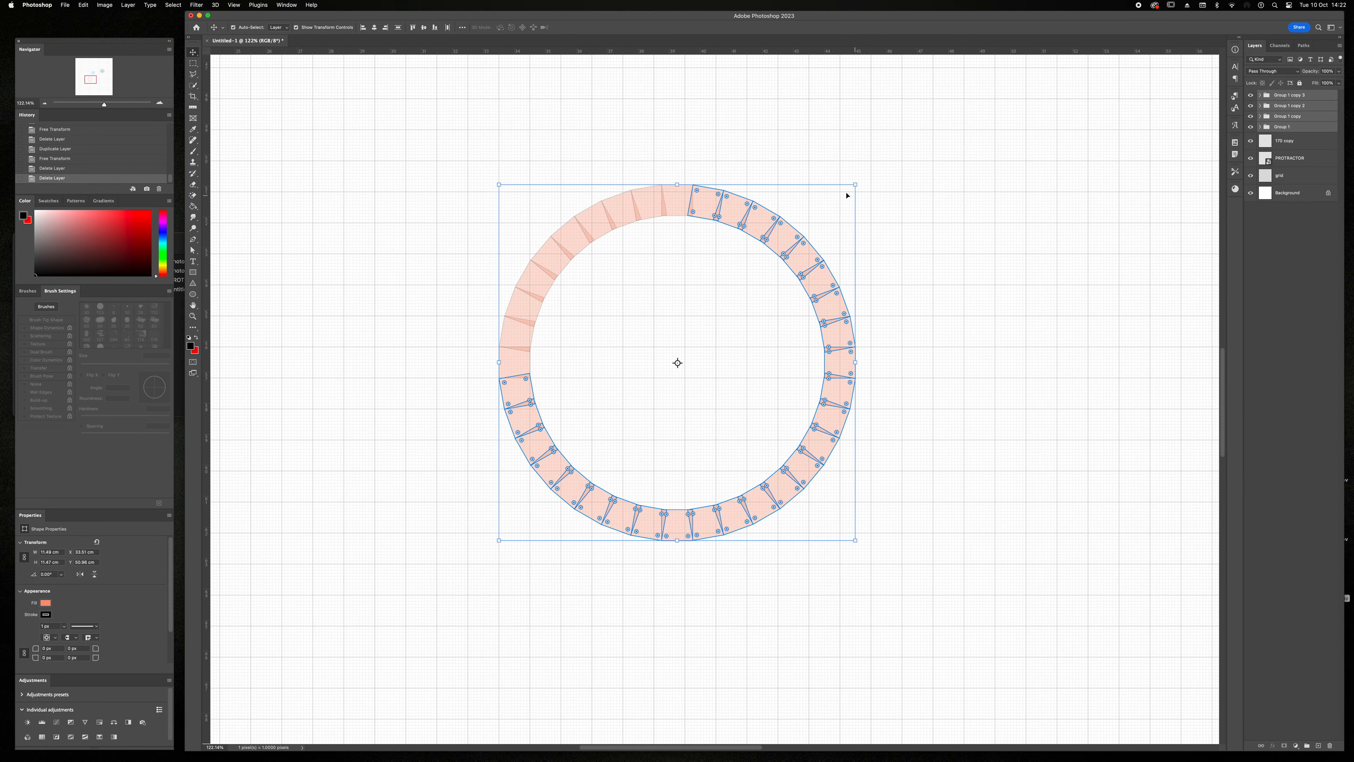
key(ctrl+t)
scroll(789, 269, up, 8)
drag(704, 453, 958, 160)
scroll(958, 168, up, 5)
scroll(959, 168, right, 2)
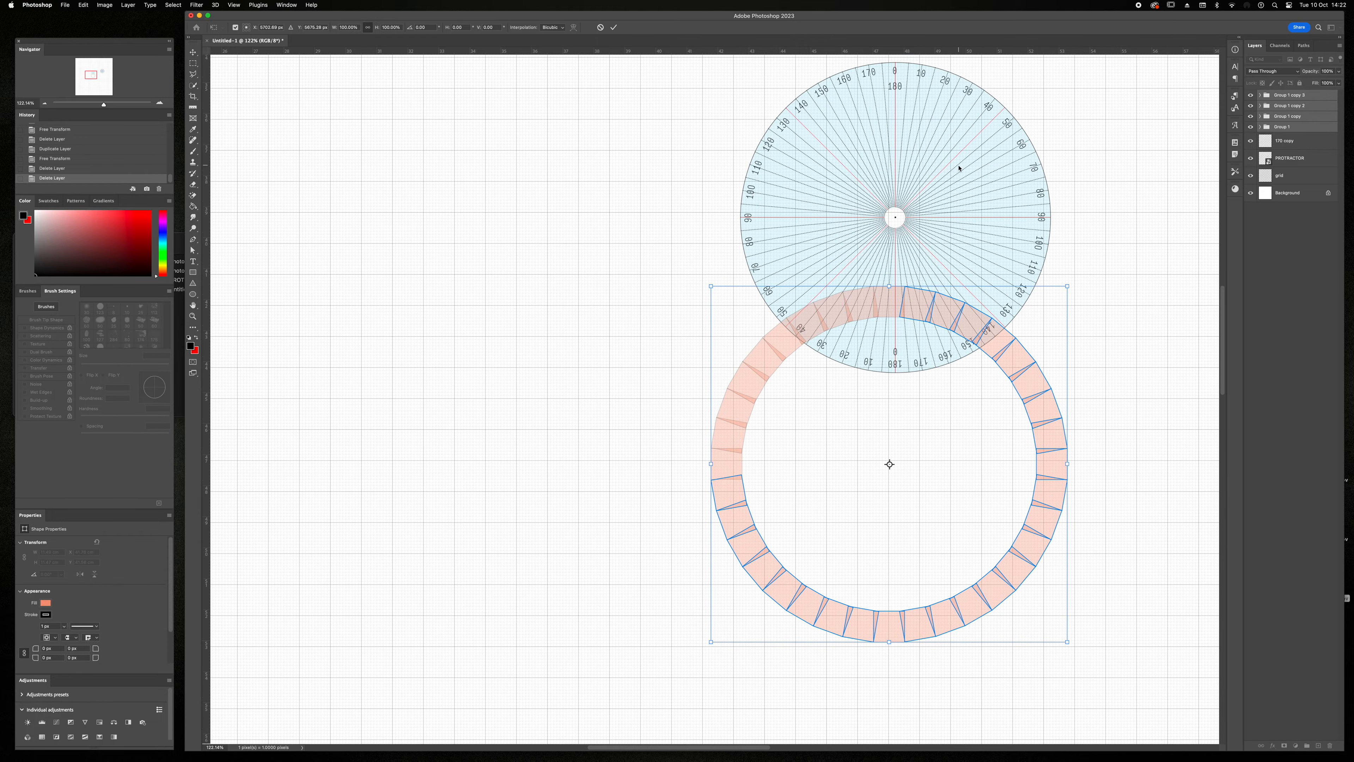
drag(1022, 395, 1029, 147)
drag(1029, 146, 1028, 145)
scroll(1022, 153, up, 5)
scroll(1021, 153, right, 4)
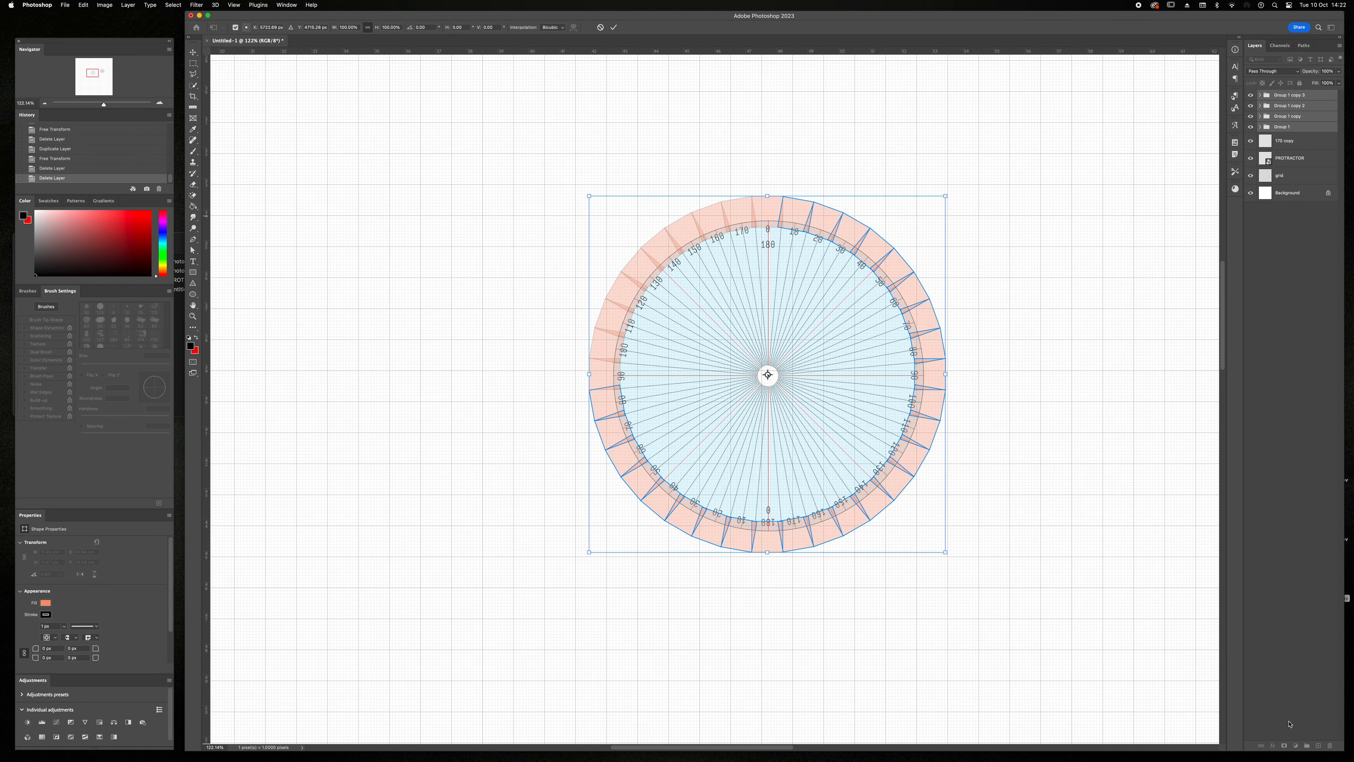
click(615, 27)
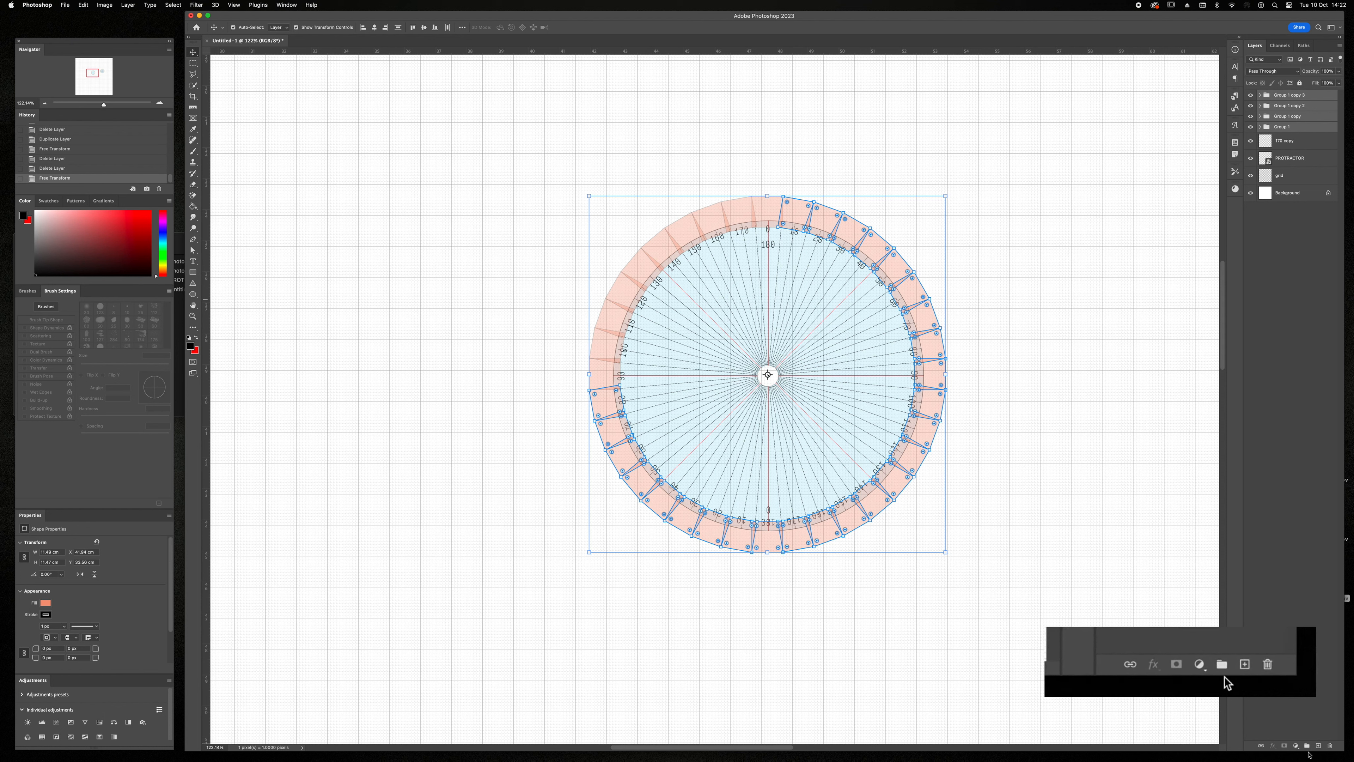
Step: Group the four arc groups, centre the new group on the protractor, and merge it into a single layer
click(1307, 746)
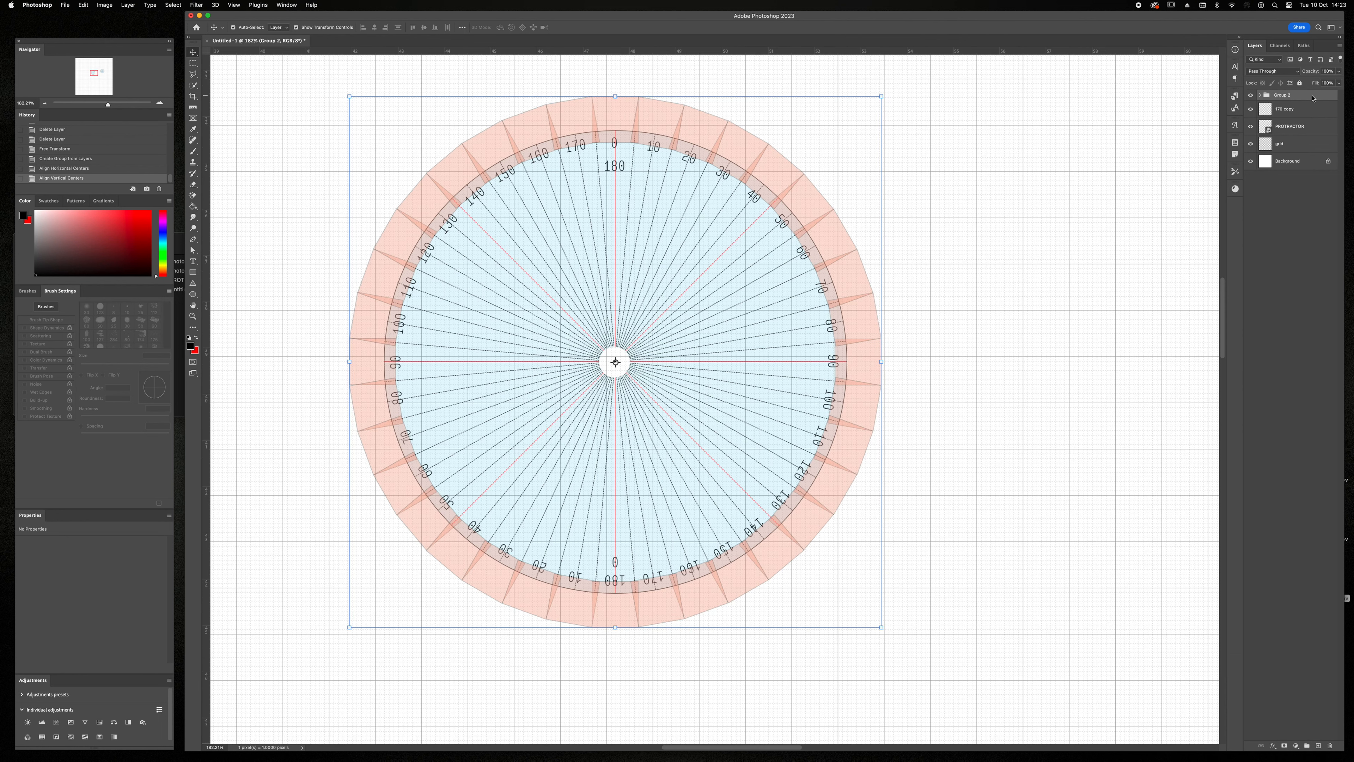
right_click(1314, 99)
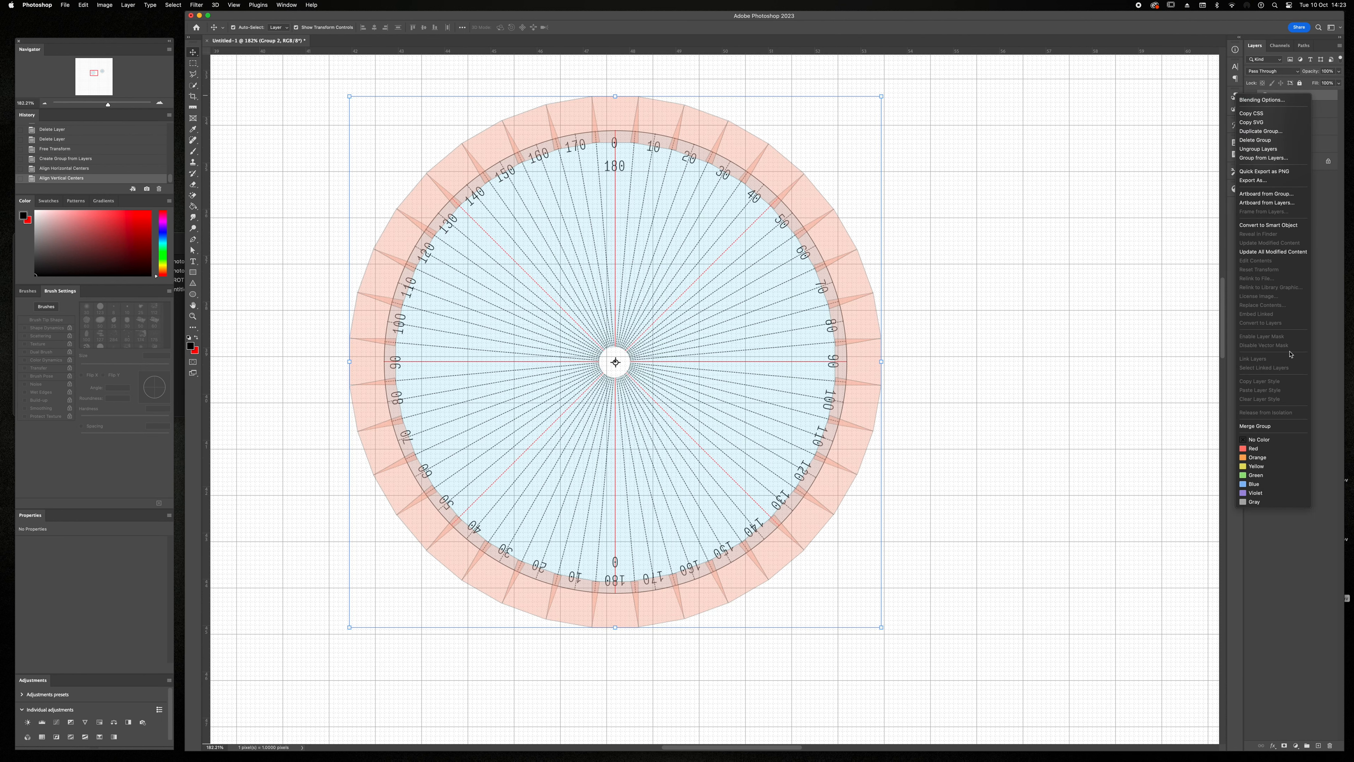
click(1280, 430)
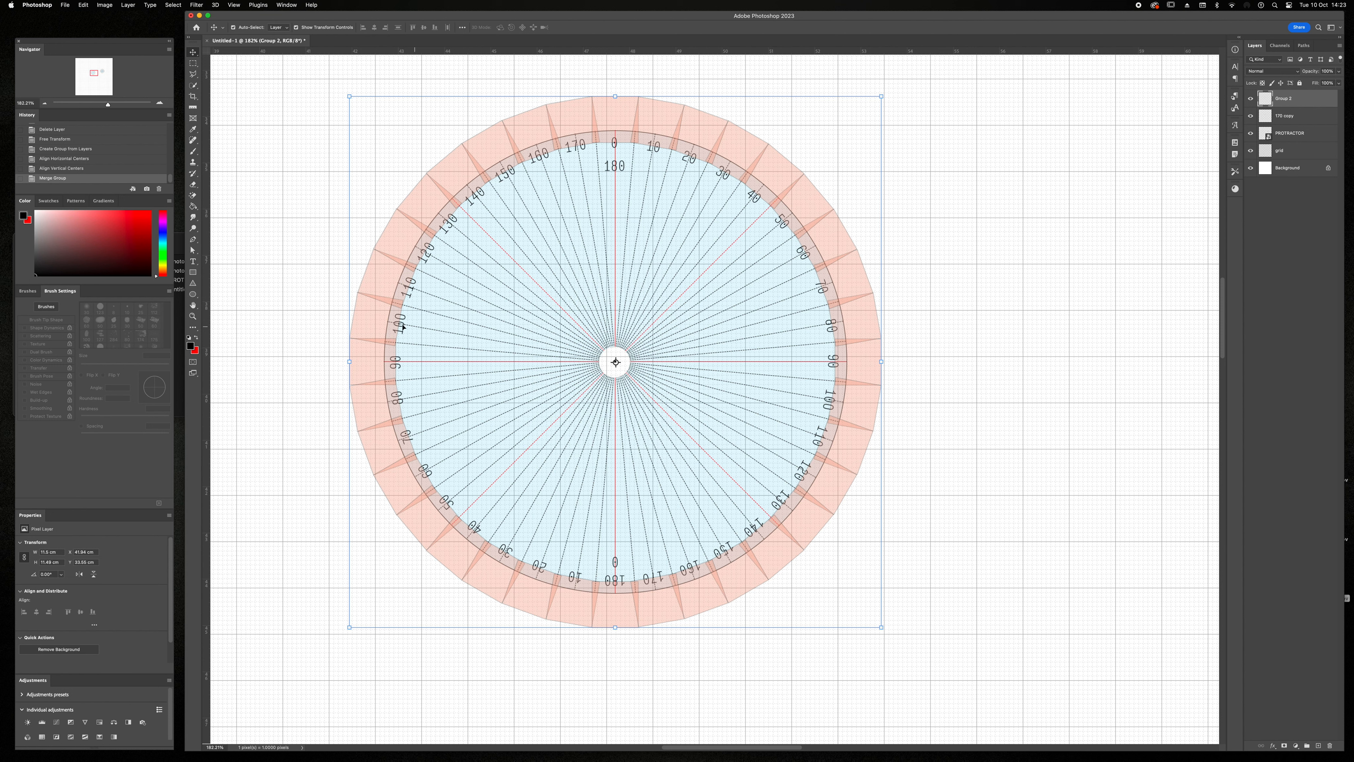
Step: Draw a 10 cm circle over the protractor and fill it with black
click(194, 295)
drag(270, 189, 435, 354)
click(49, 552)
text(10 cm)
key(Return)
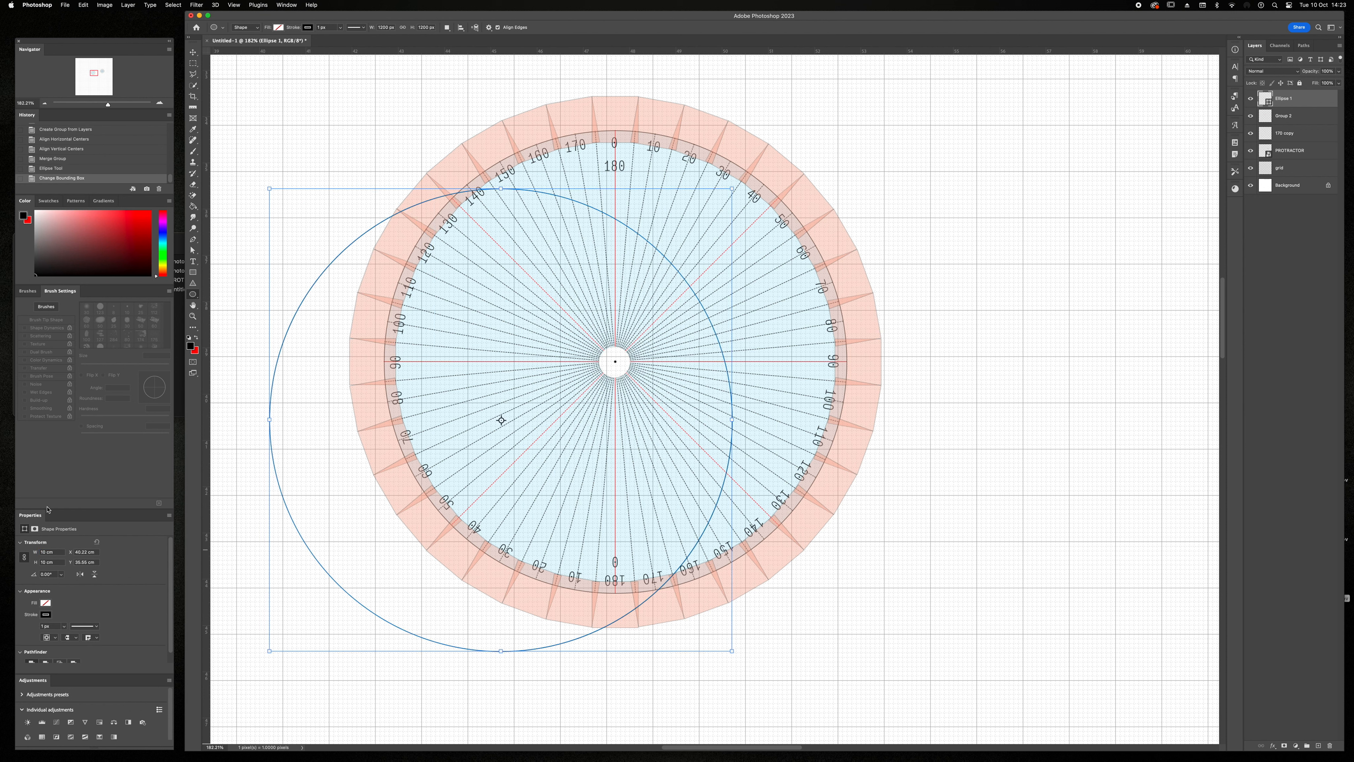
click(278, 28)
click(248, 72)
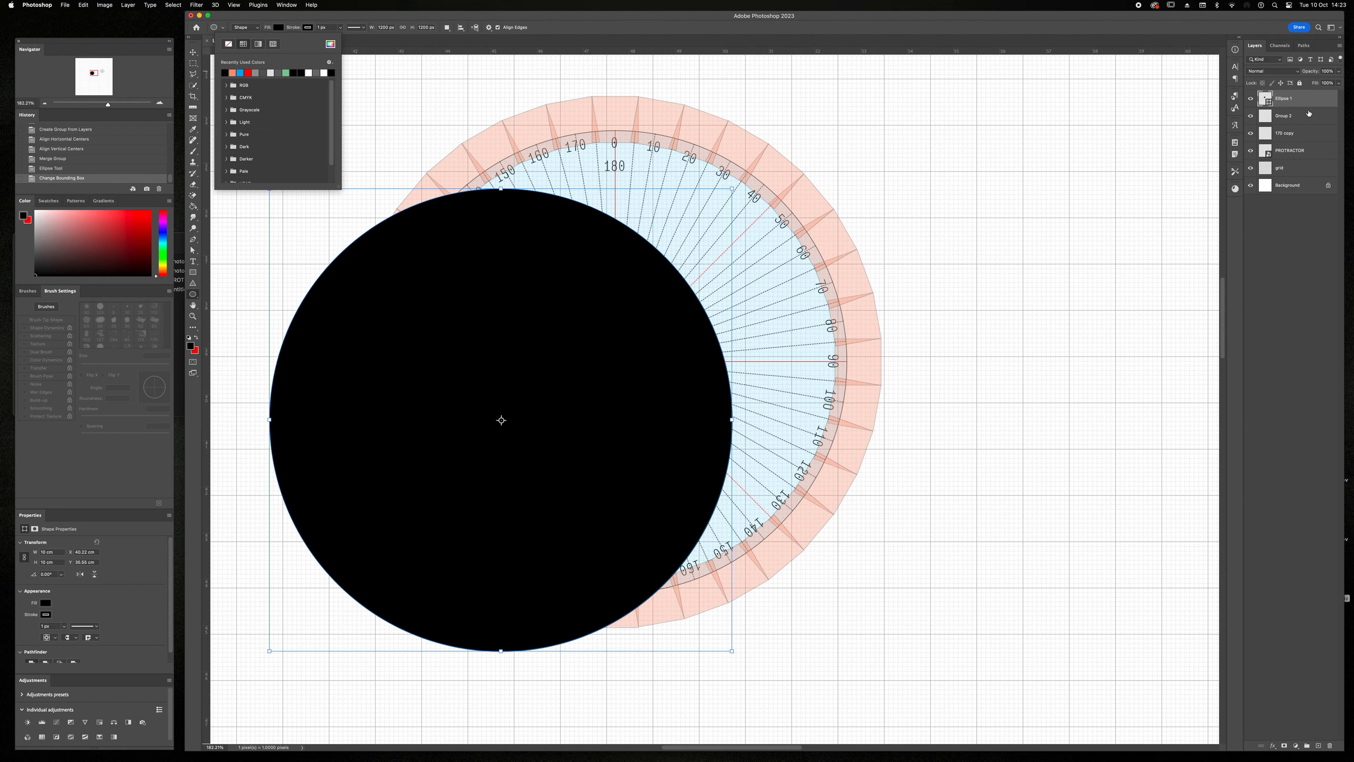
Step: Align the black circle, the merged square ring and the protractor layer by their horizontal and vertical centres
click(1307, 138)
key(v)
click(374, 27)
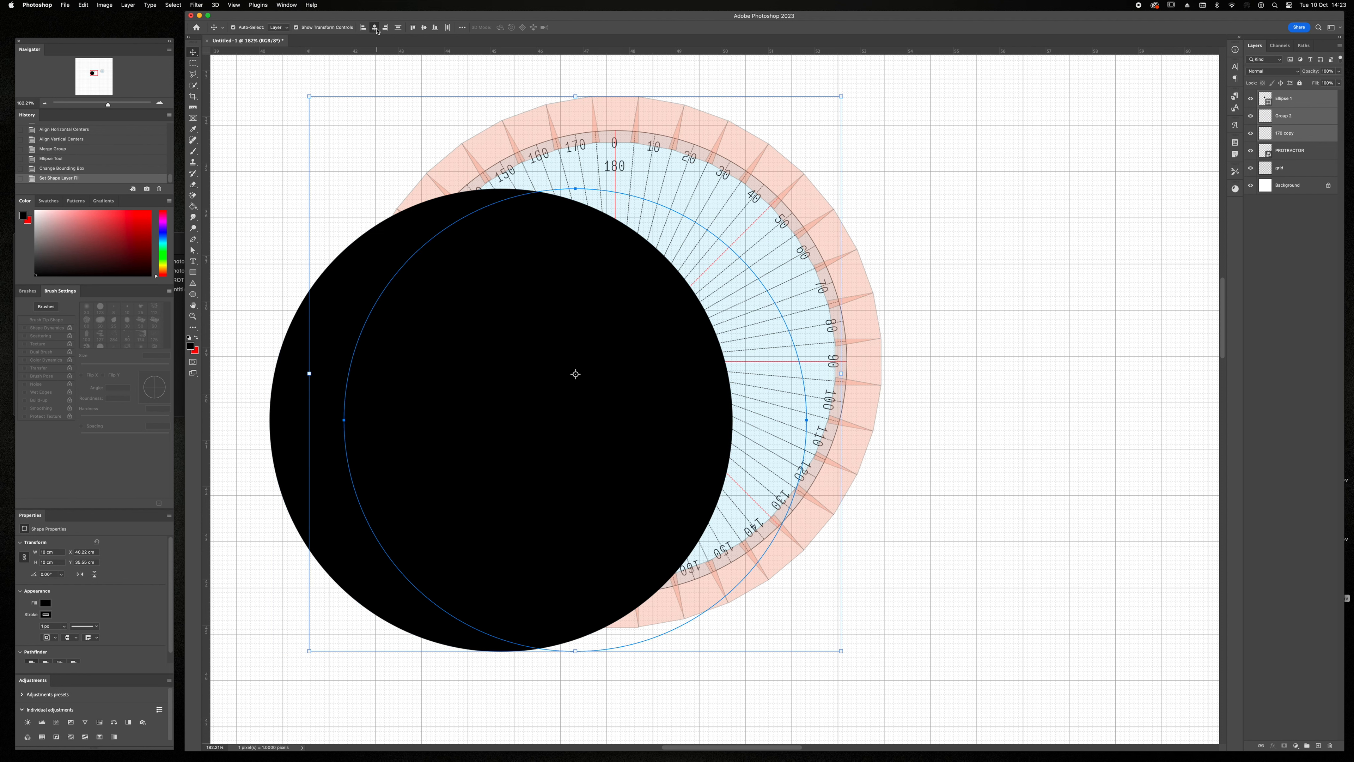
click(424, 29)
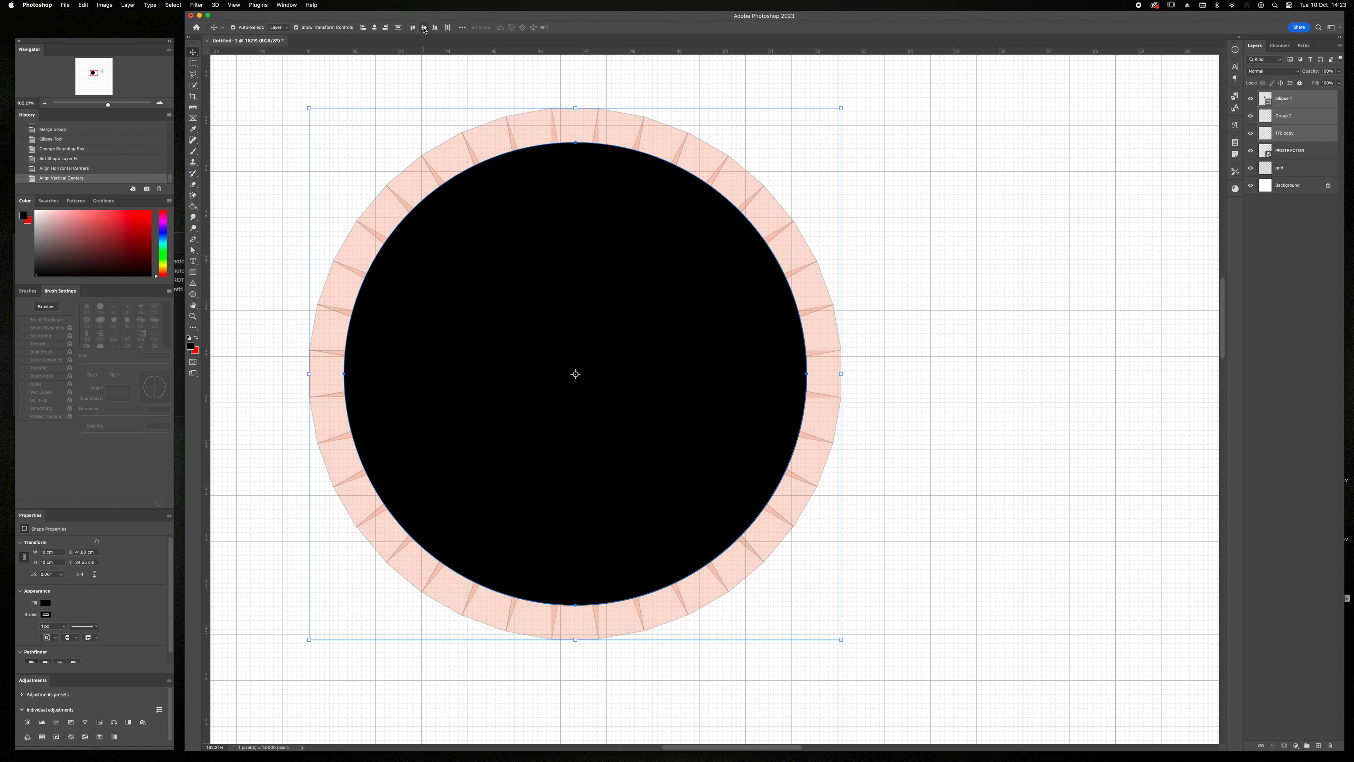
Step: Briefly hide and show the black circle to check its position, and rasterize its layer
double_click(1251, 99)
click(1304, 103)
right_click(1304, 102)
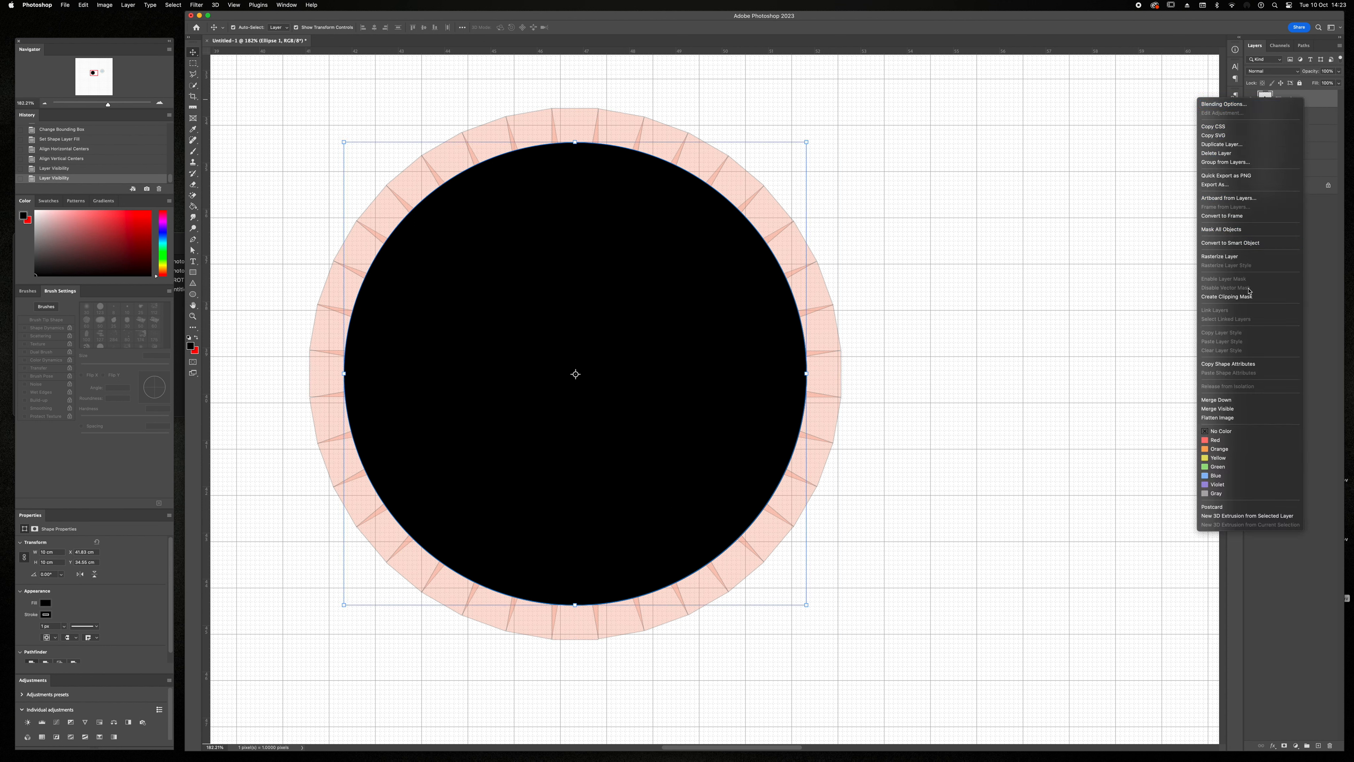
click(1238, 256)
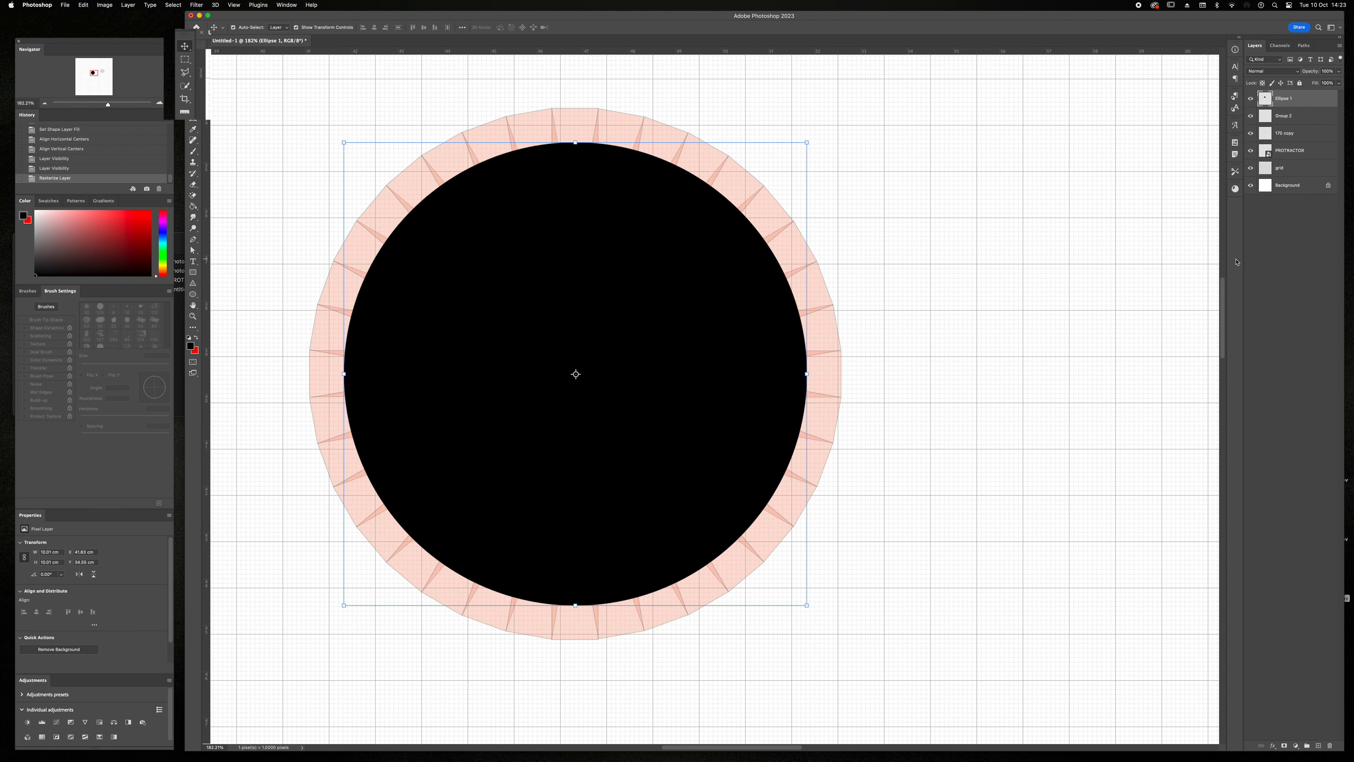
Step: Select the whole black circle's area with the Quick Selection tool and return to the Move tool
key(w)
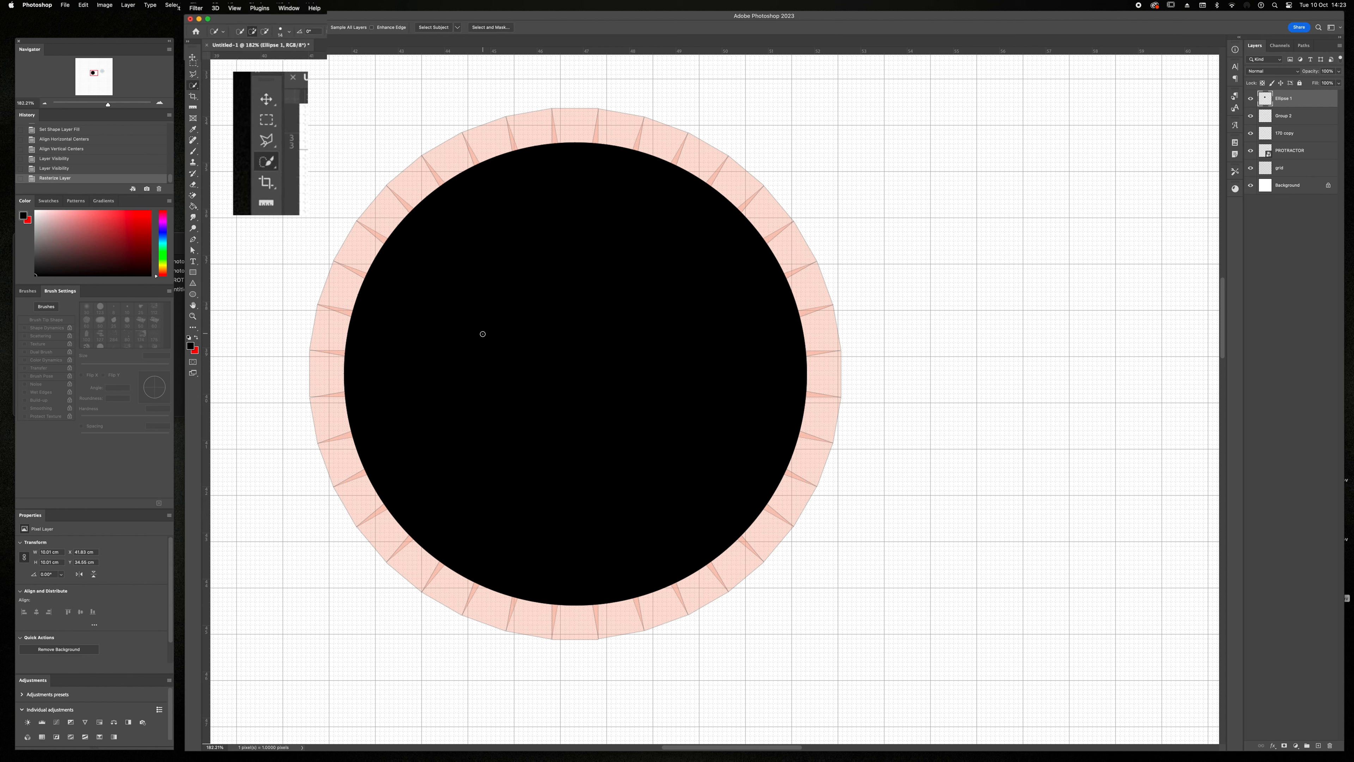
mouse_move(477, 336)
mouse_down()
mouse_move(544, 215)
mouse_move(609, 215)
mouse_move(647, 287)
mouse_up()
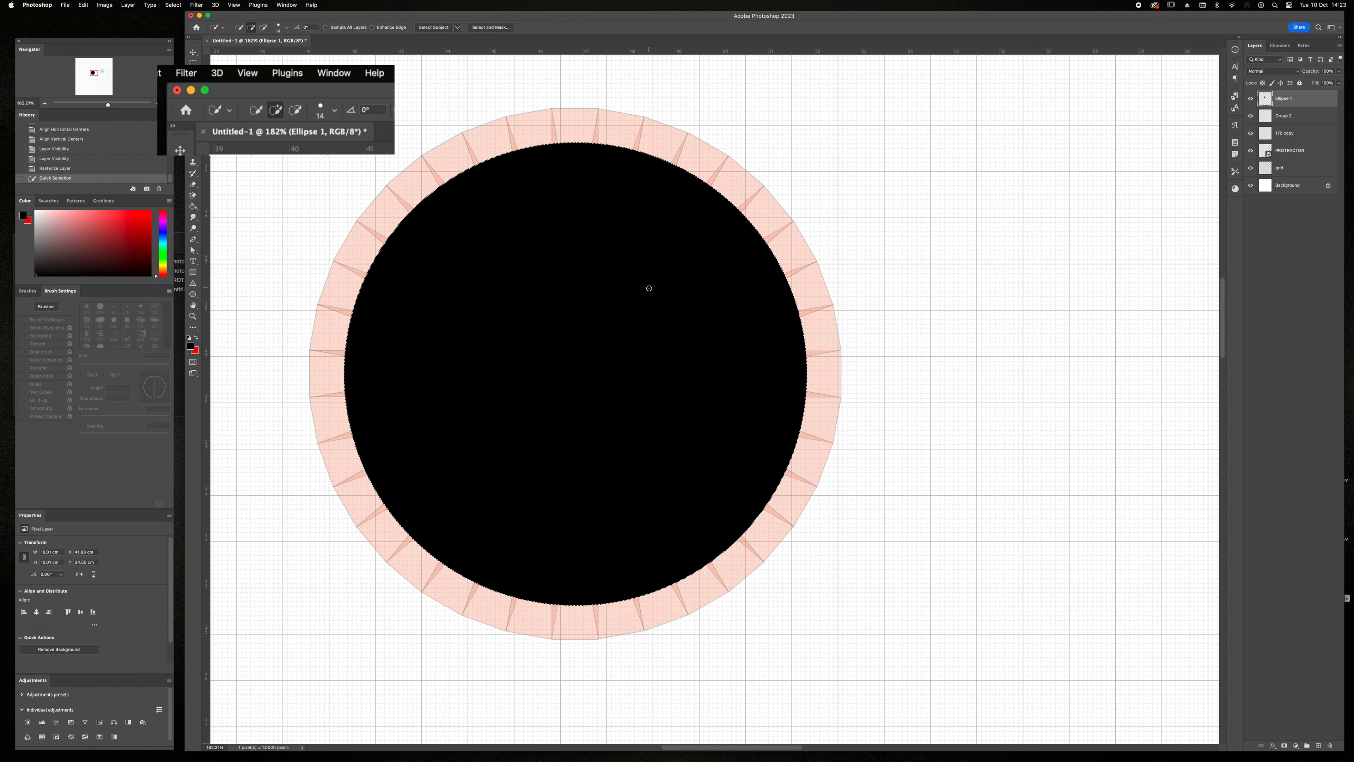
key(v)
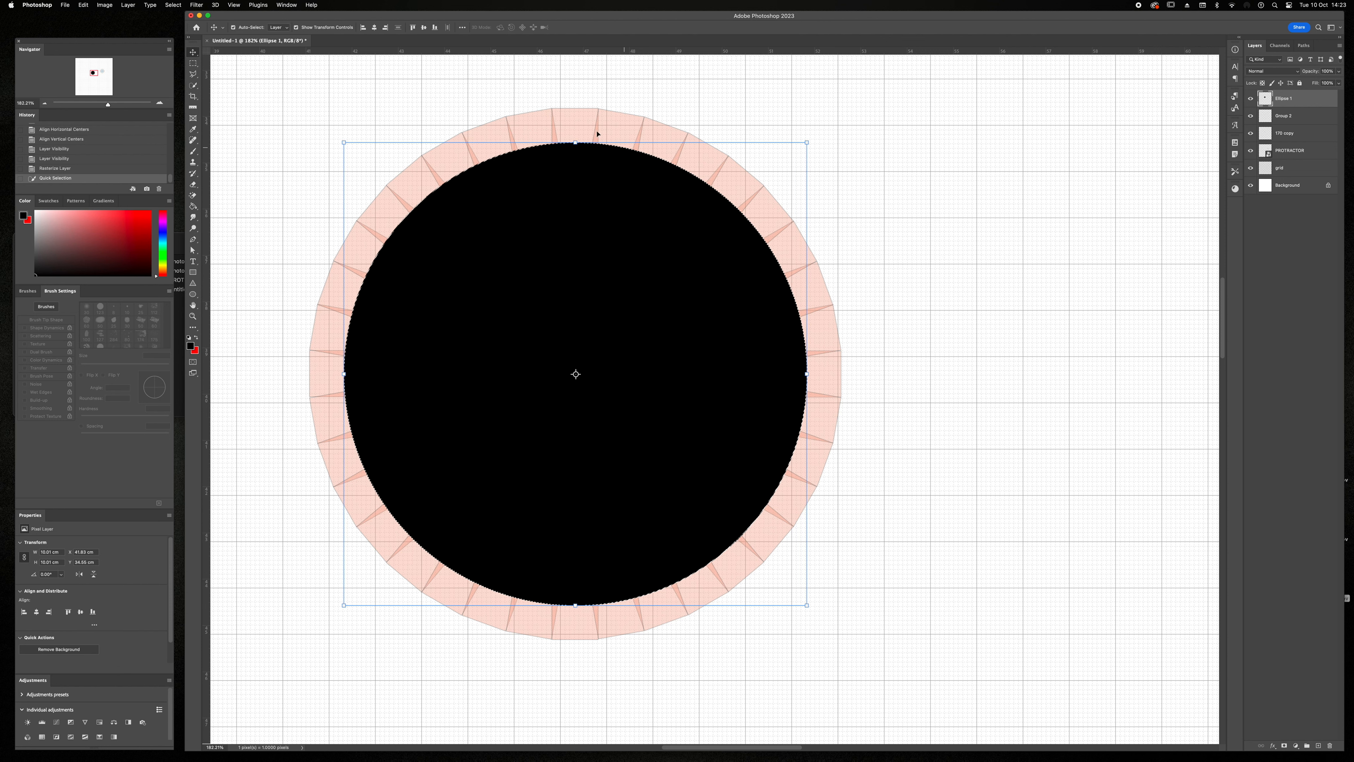